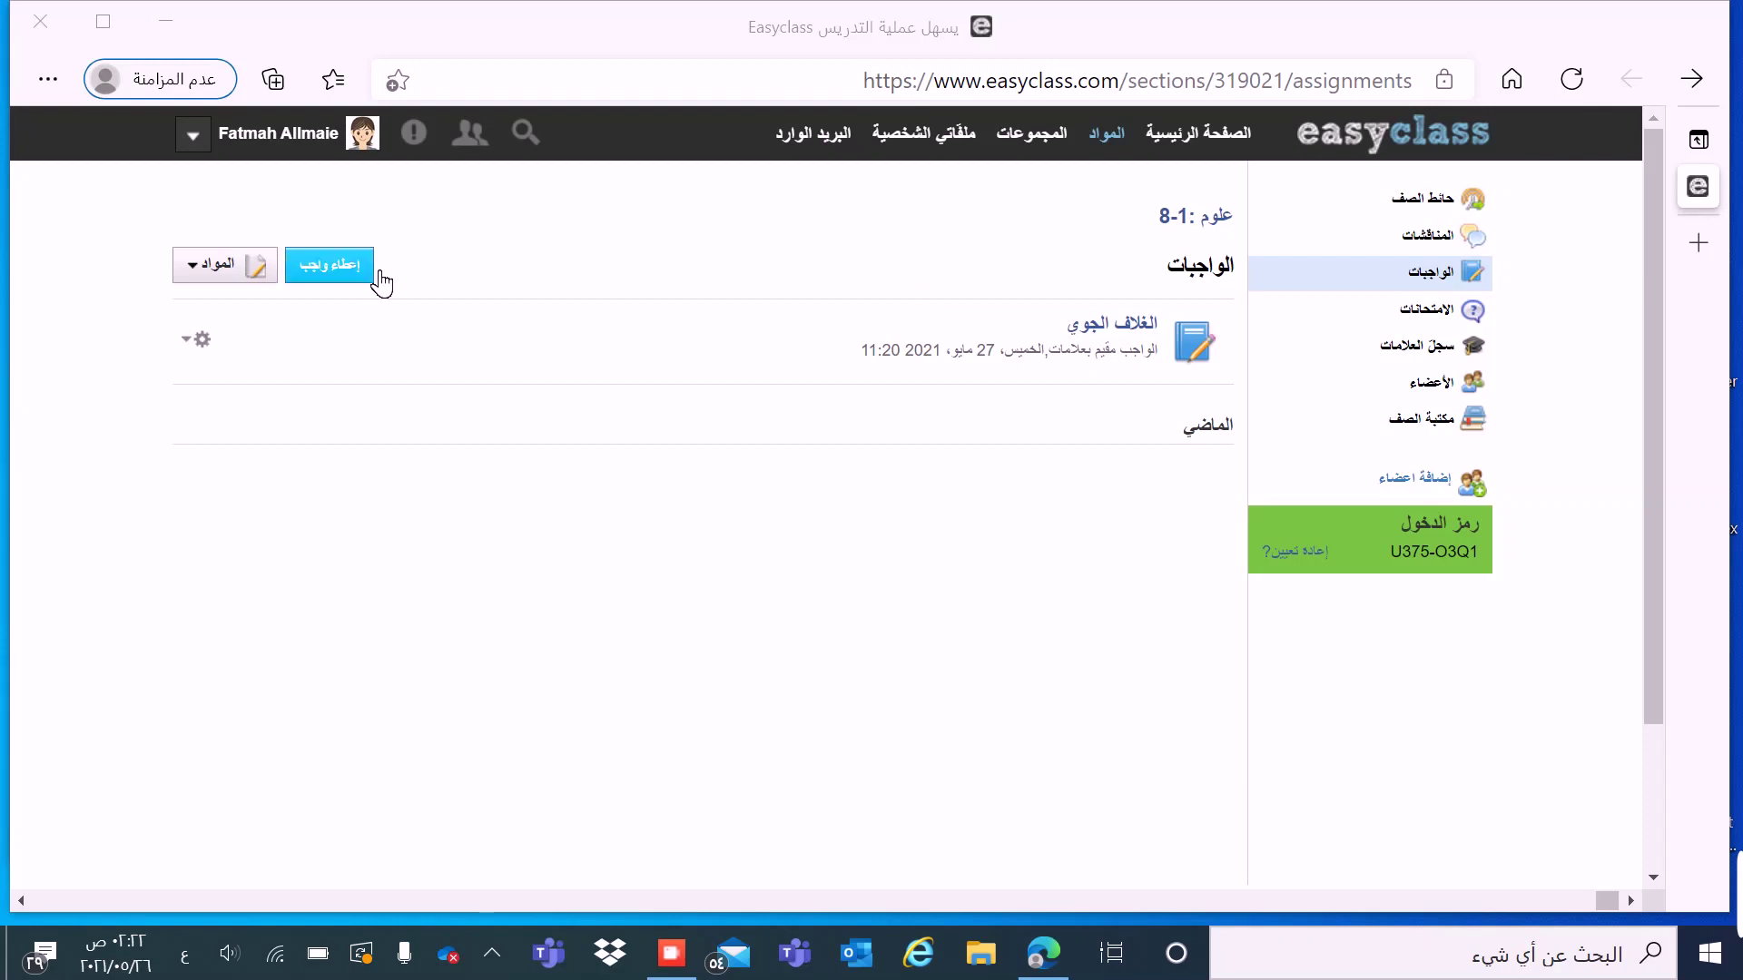
Step: Start a new assignment named "الغلاف الجوي" with the description "عرفي الغلاف الجوي"
click(365, 268)
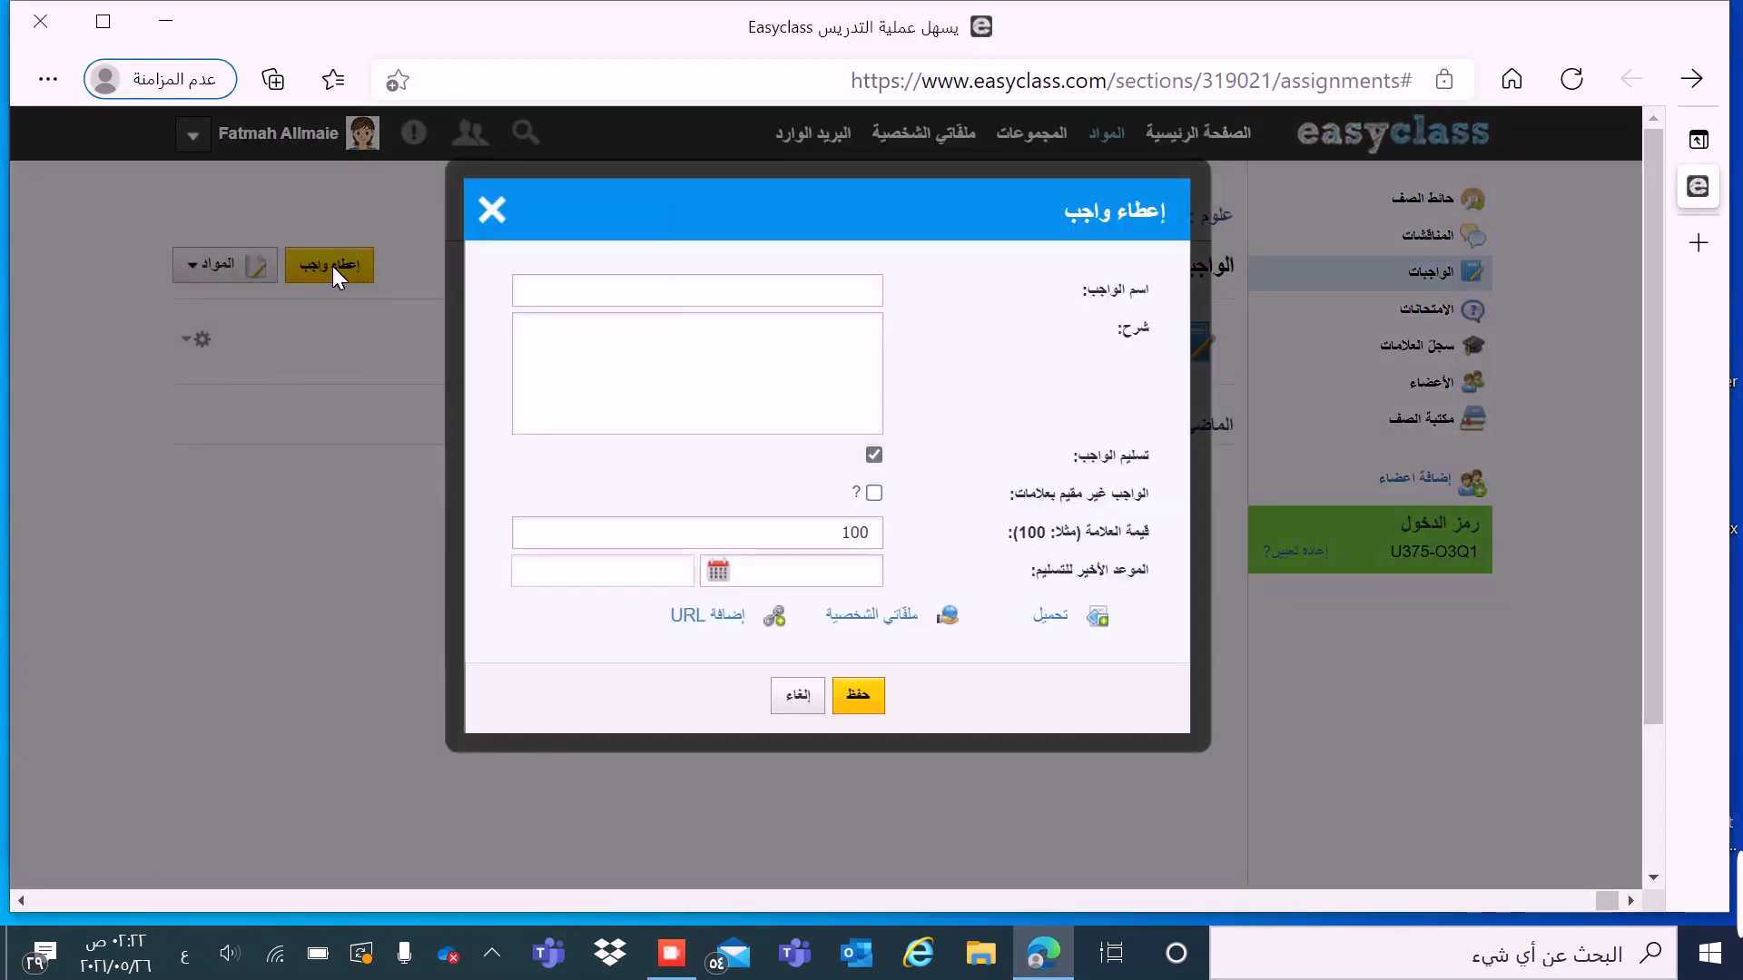
click(778, 290)
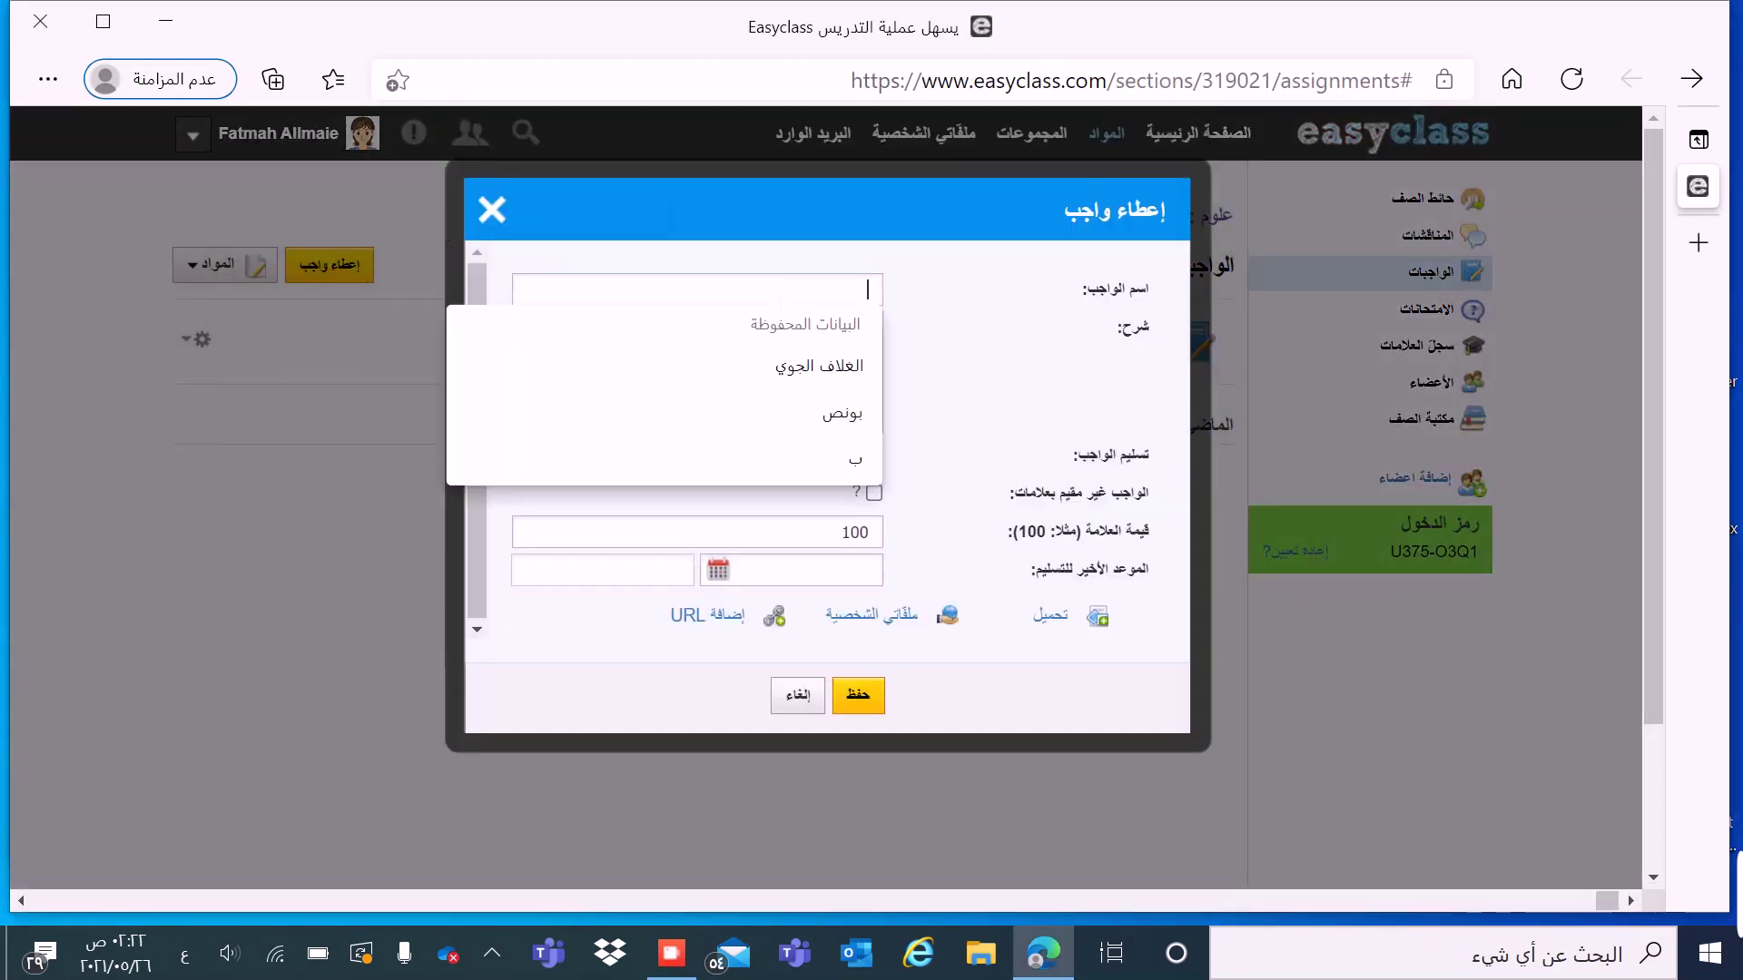
click(808, 368)
click(808, 374)
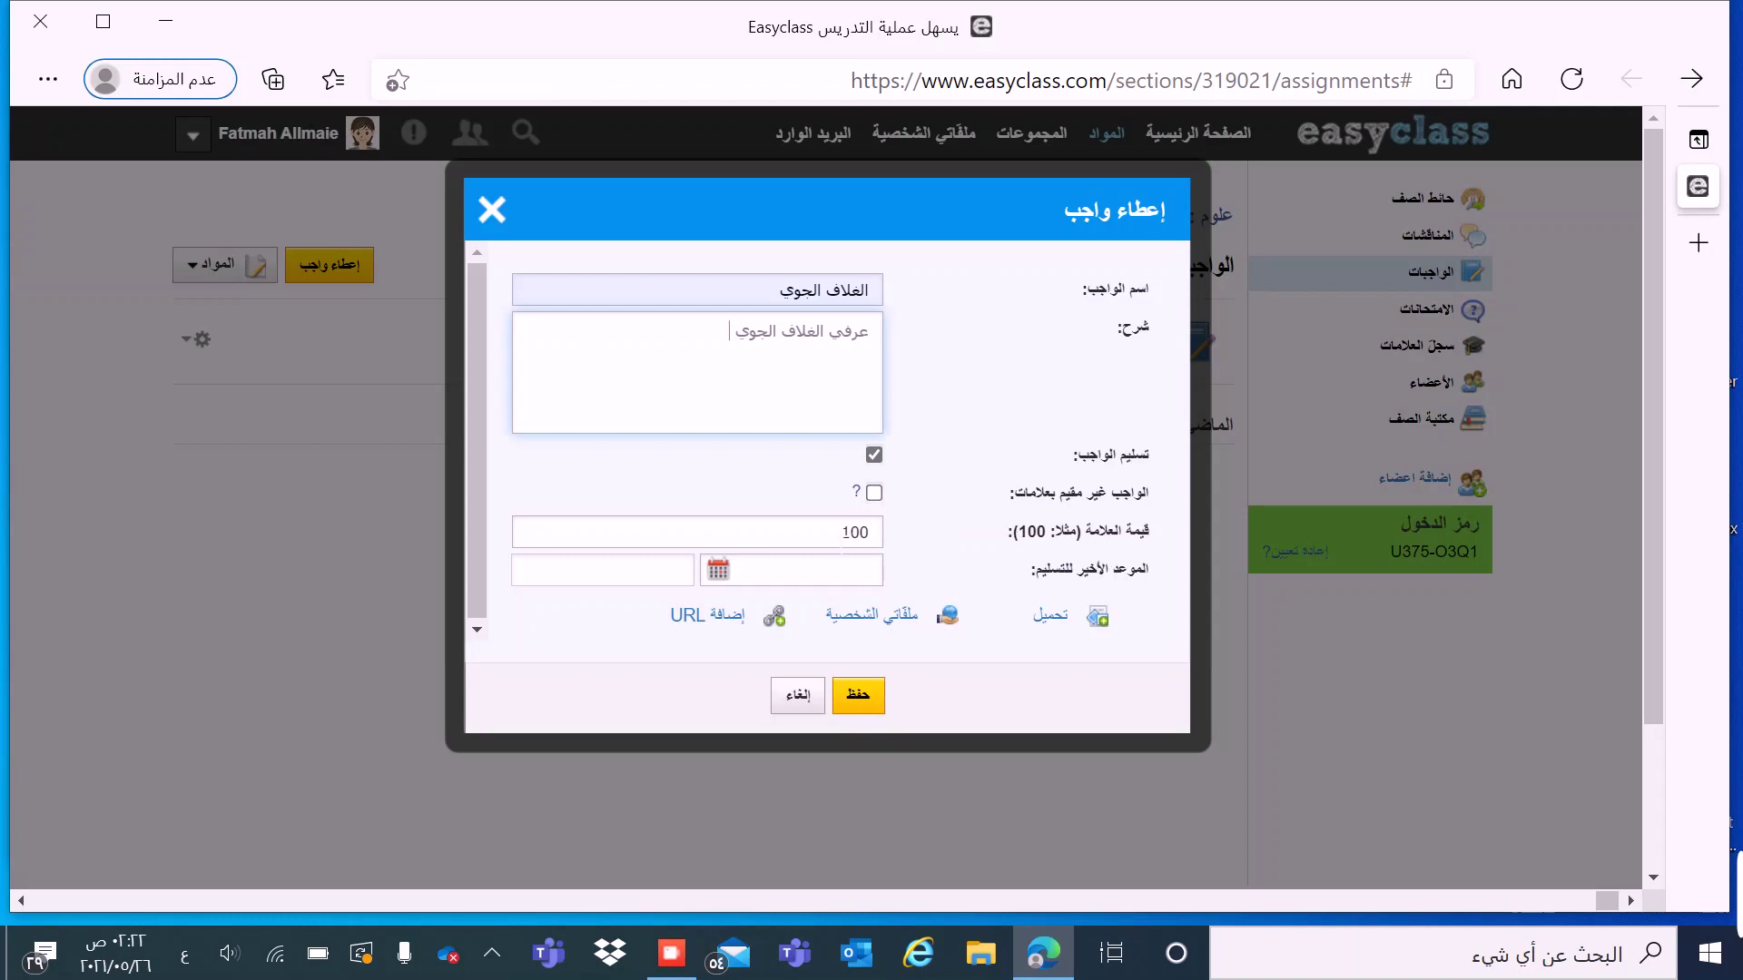
Step: Set the assignment's grade value to 2 and keep the assignment graded
click(845, 533)
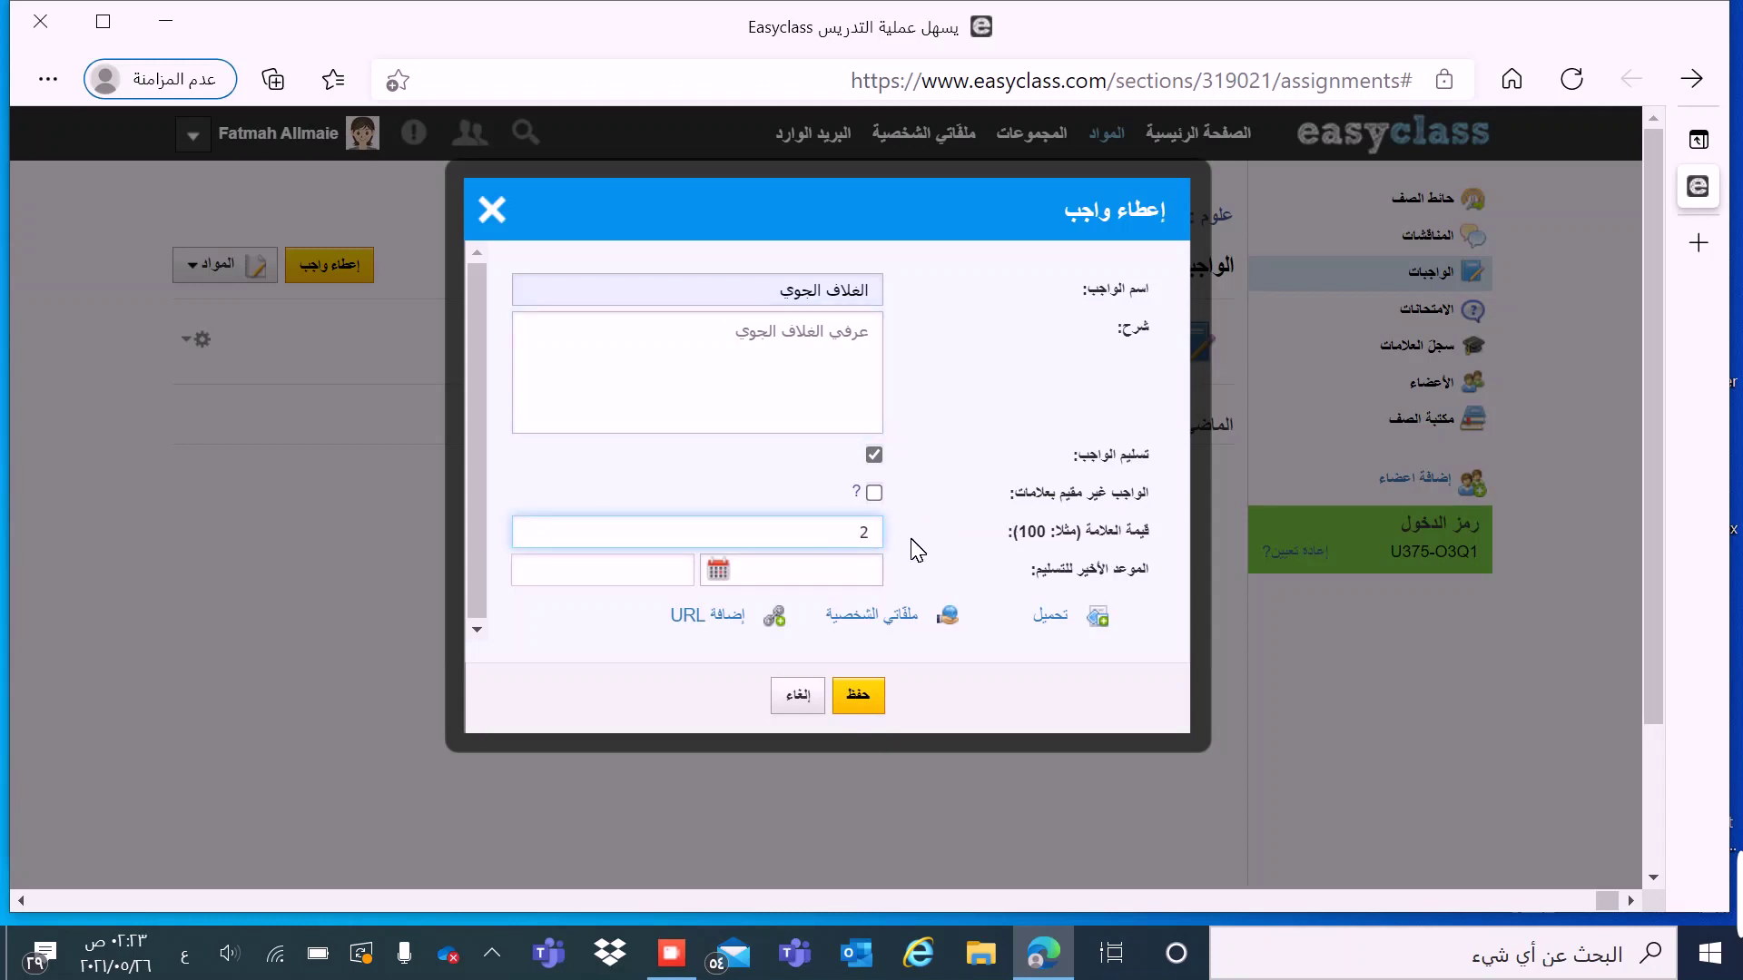
click(876, 494)
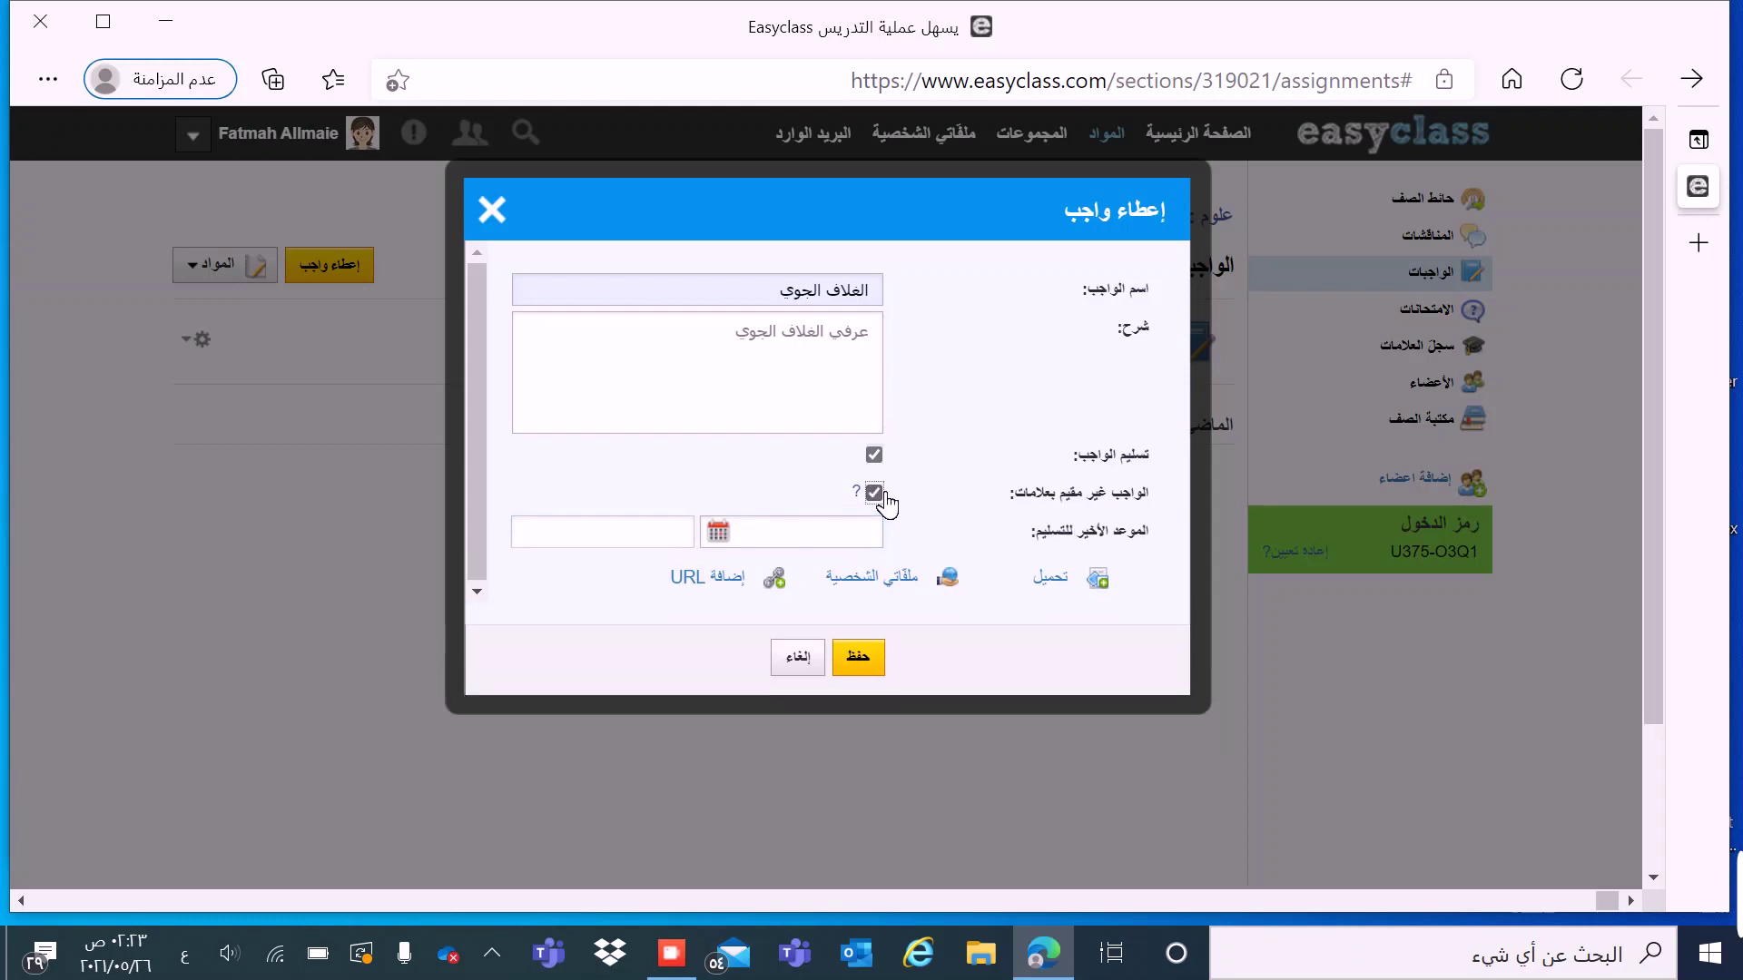
click(874, 494)
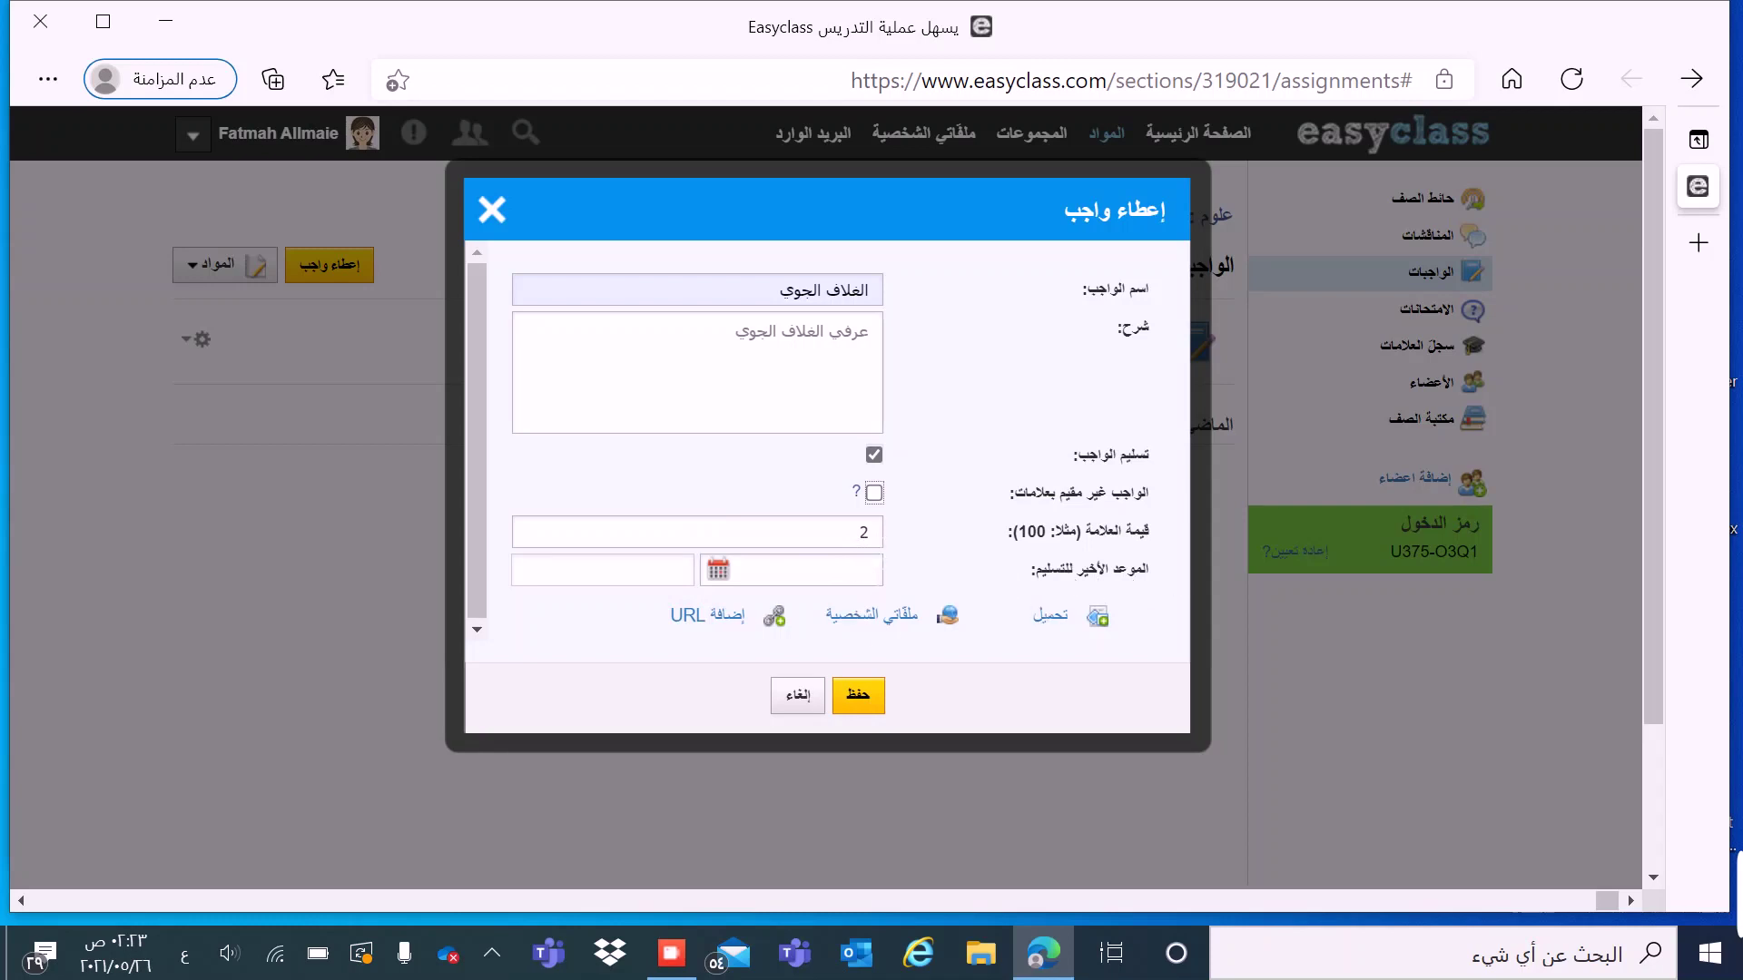
Step: Set the assignment's submission deadline to 26-05-2021 at 06:23
click(817, 570)
click(737, 486)
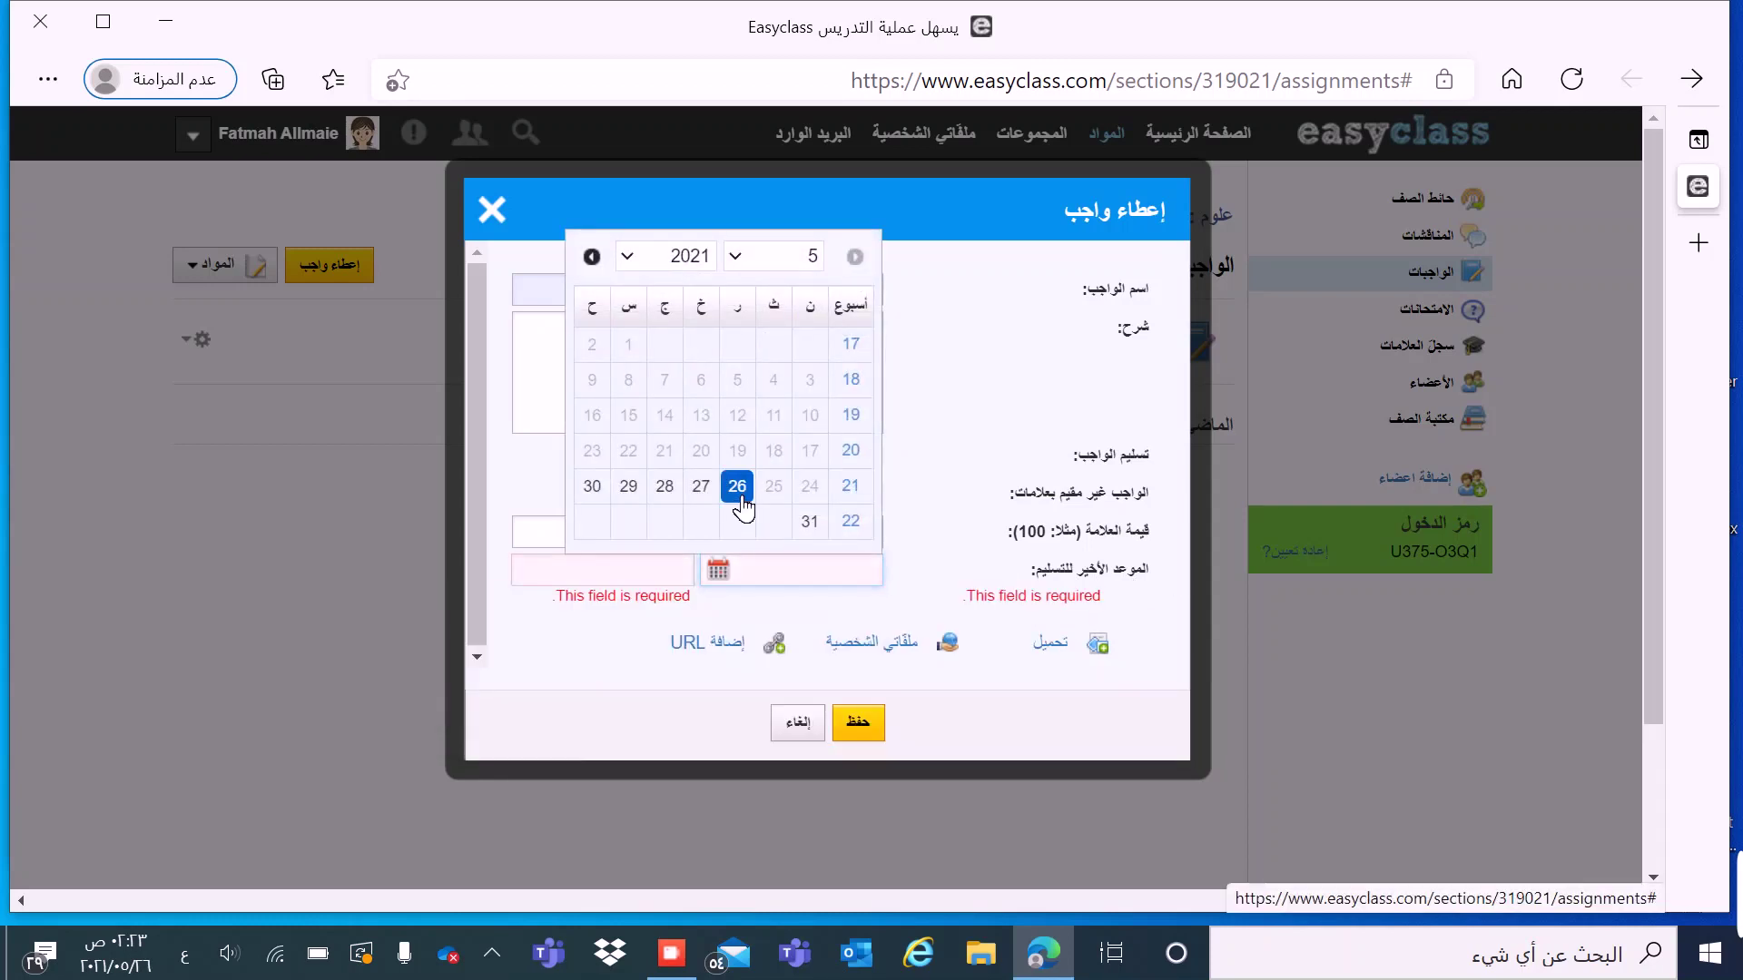
click(660, 572)
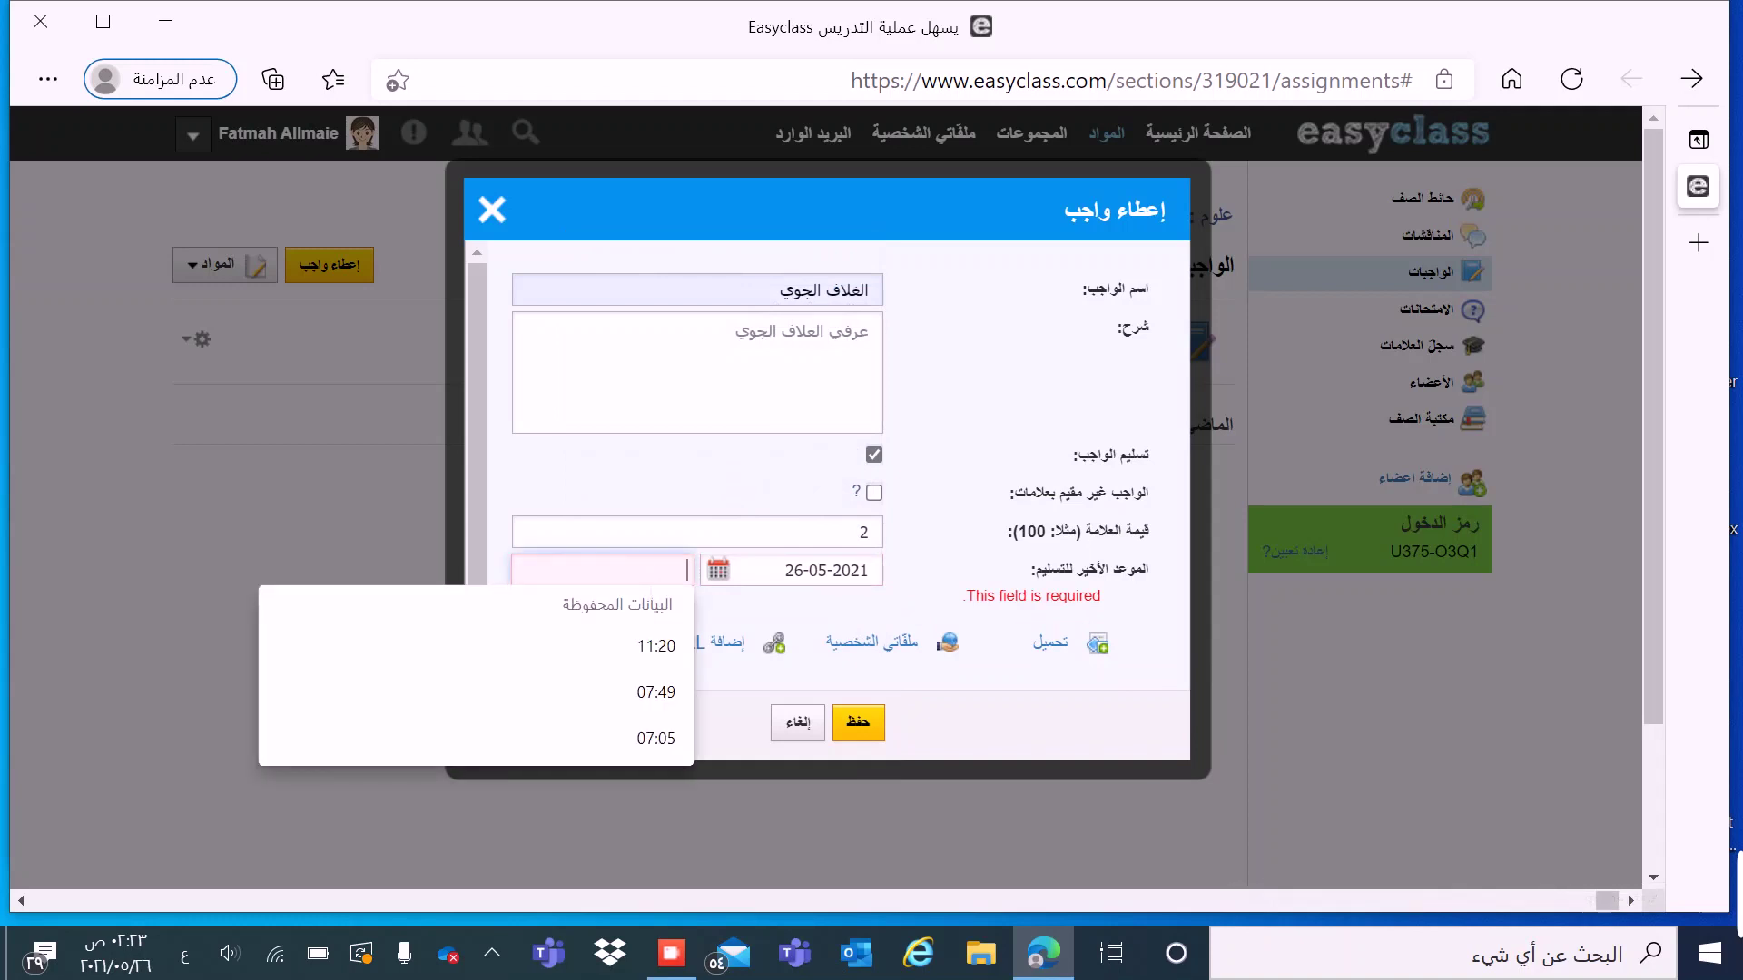
key(Up)
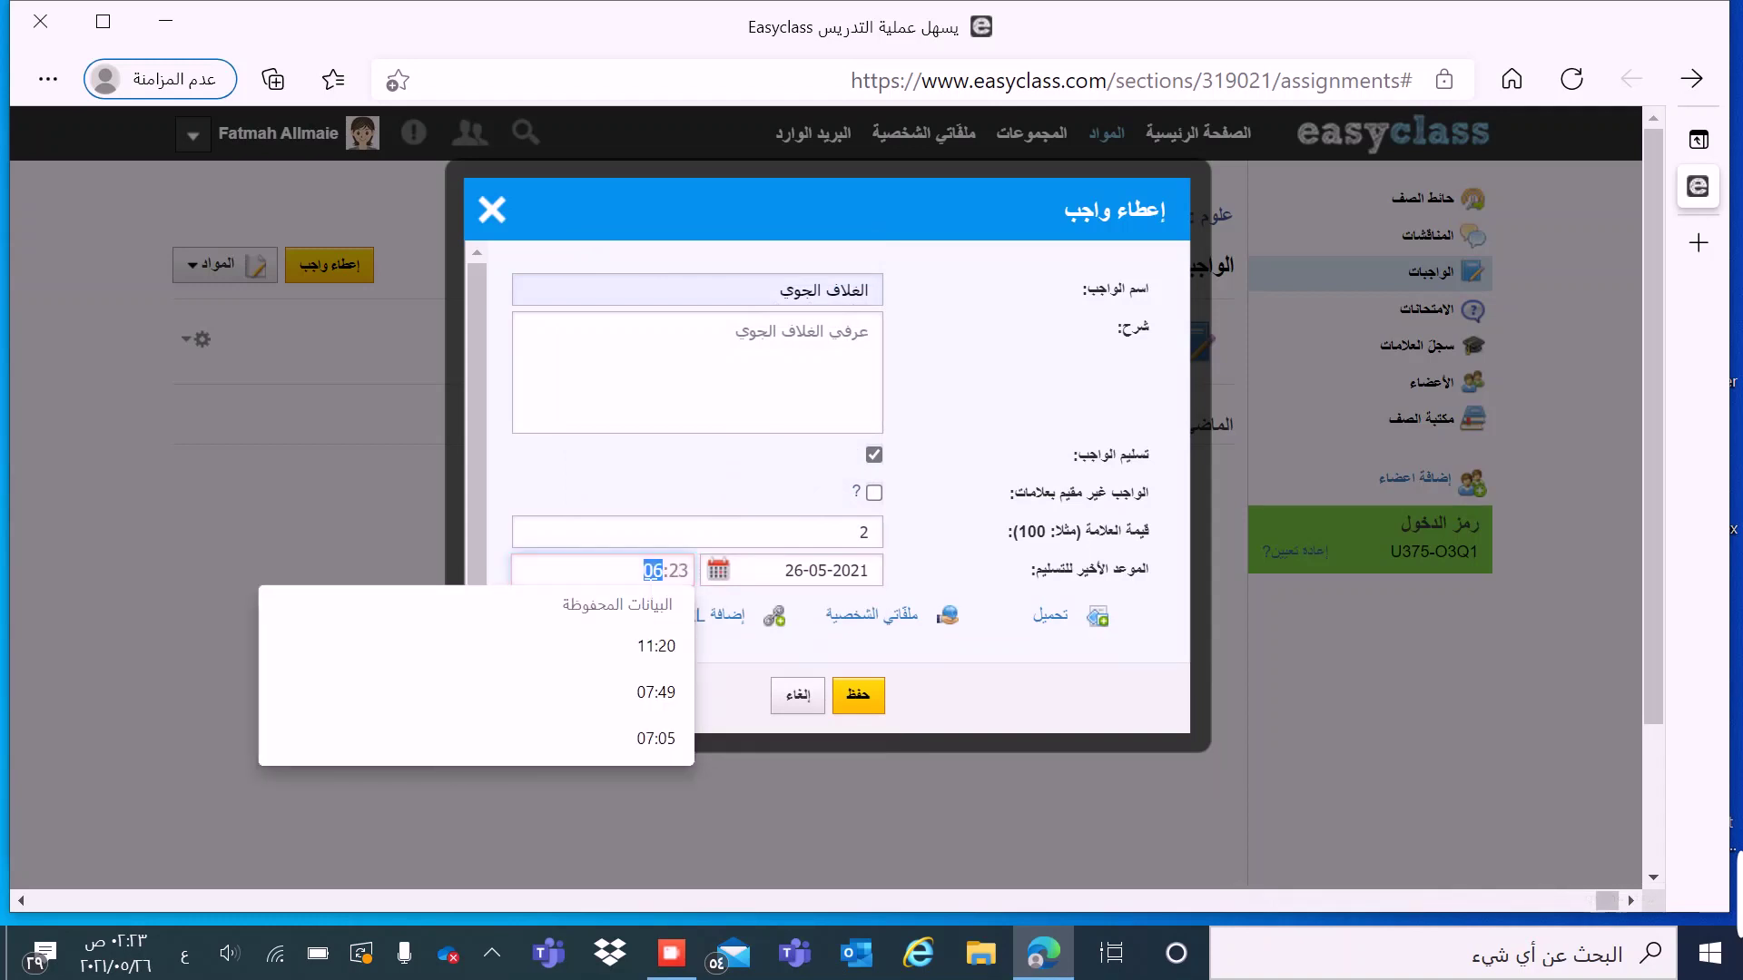
Step: Attach the image "صورة الغلاف" from Saved Pictures to the assignment and save the assignment
click(1044, 619)
click(307, 266)
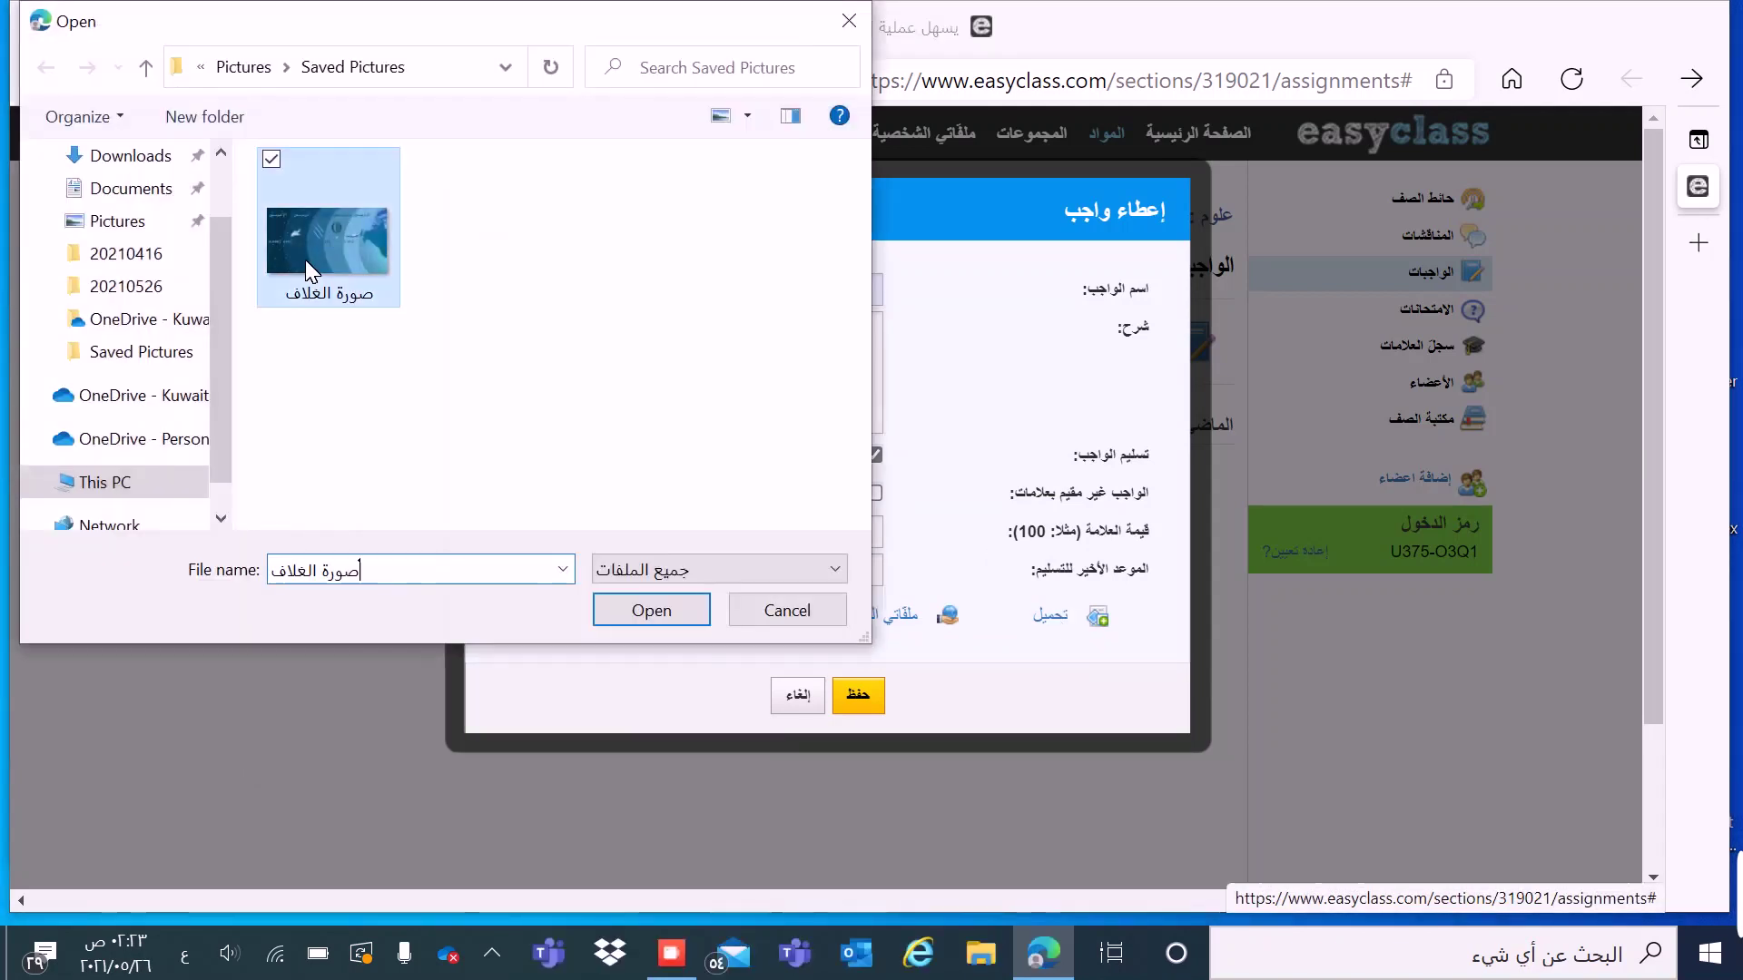
click(650, 610)
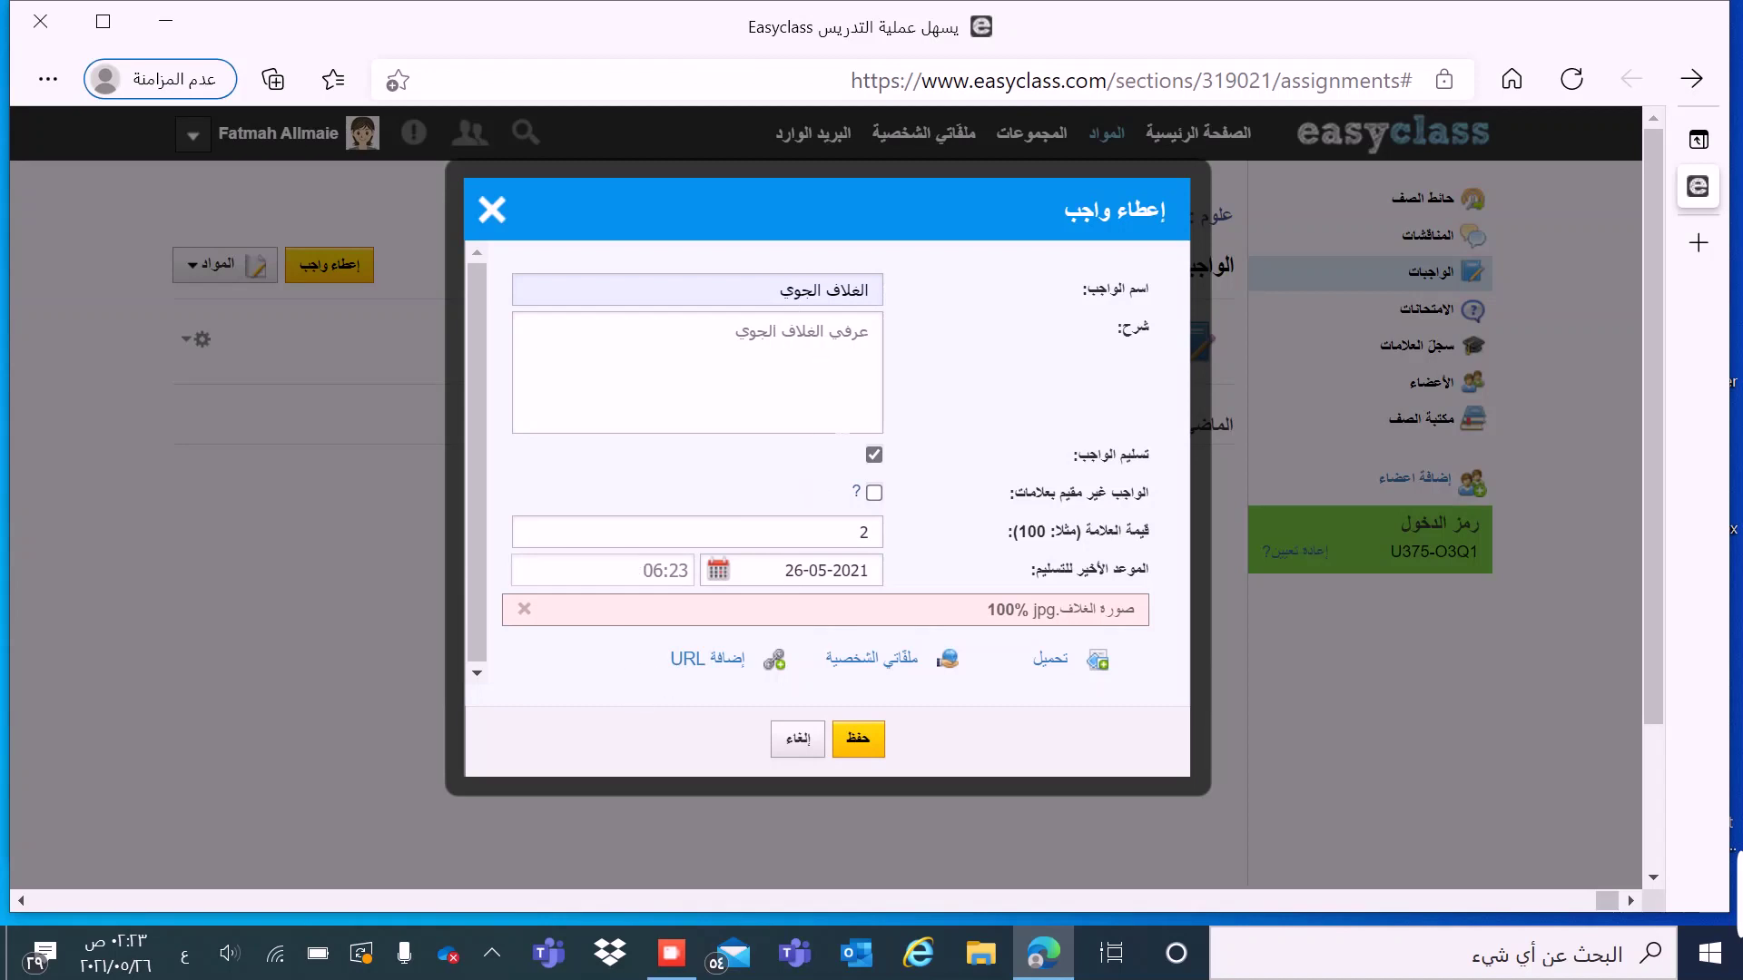
click(881, 763)
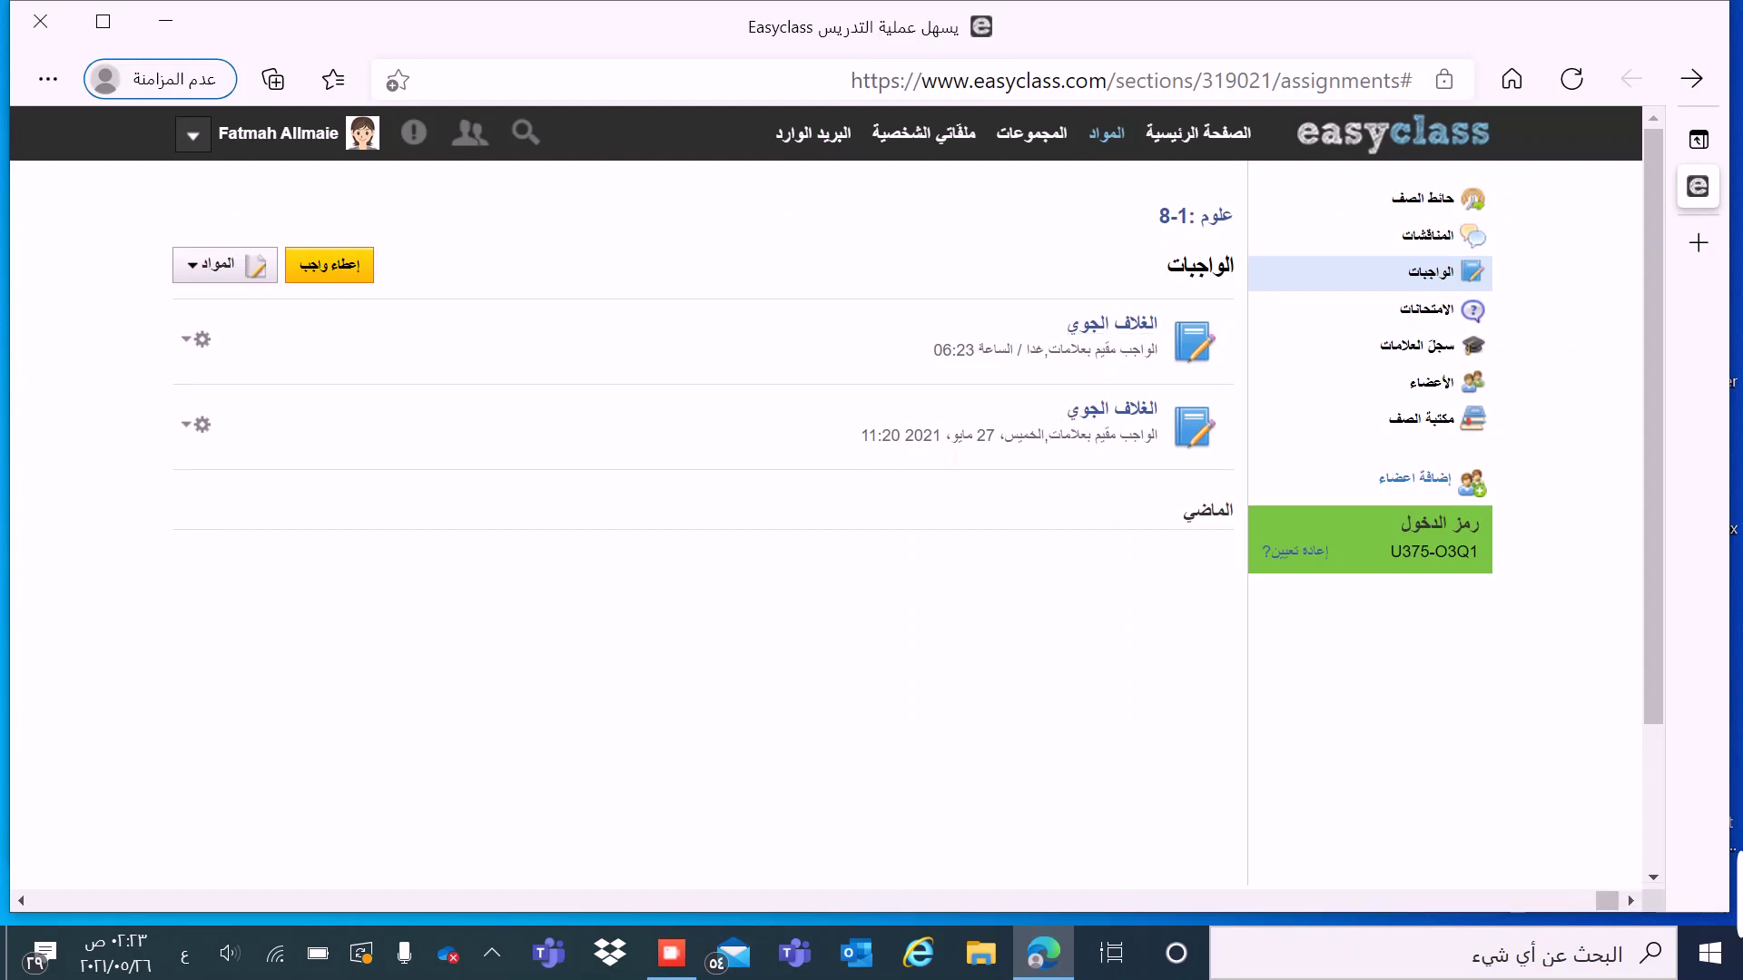
Step: Delete the older "الغلاف الجوي" assignment, due 27 May 2021 at 11:20, and confirm the deletion
click(203, 425)
click(185, 499)
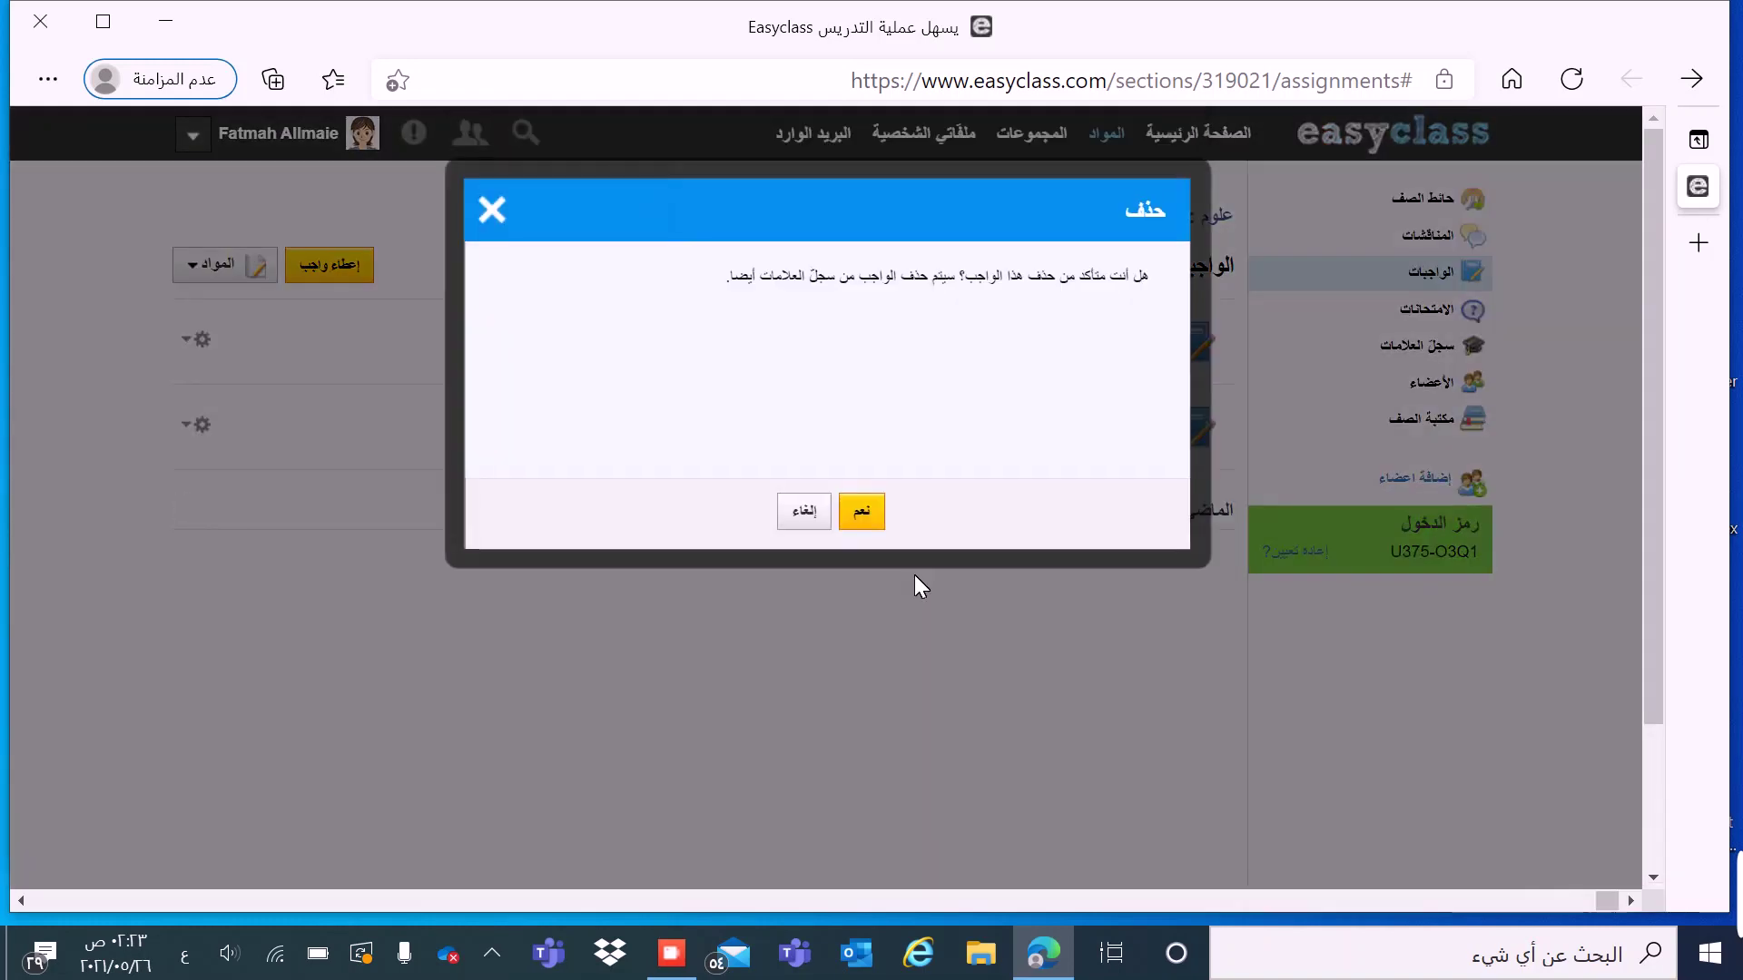
click(880, 513)
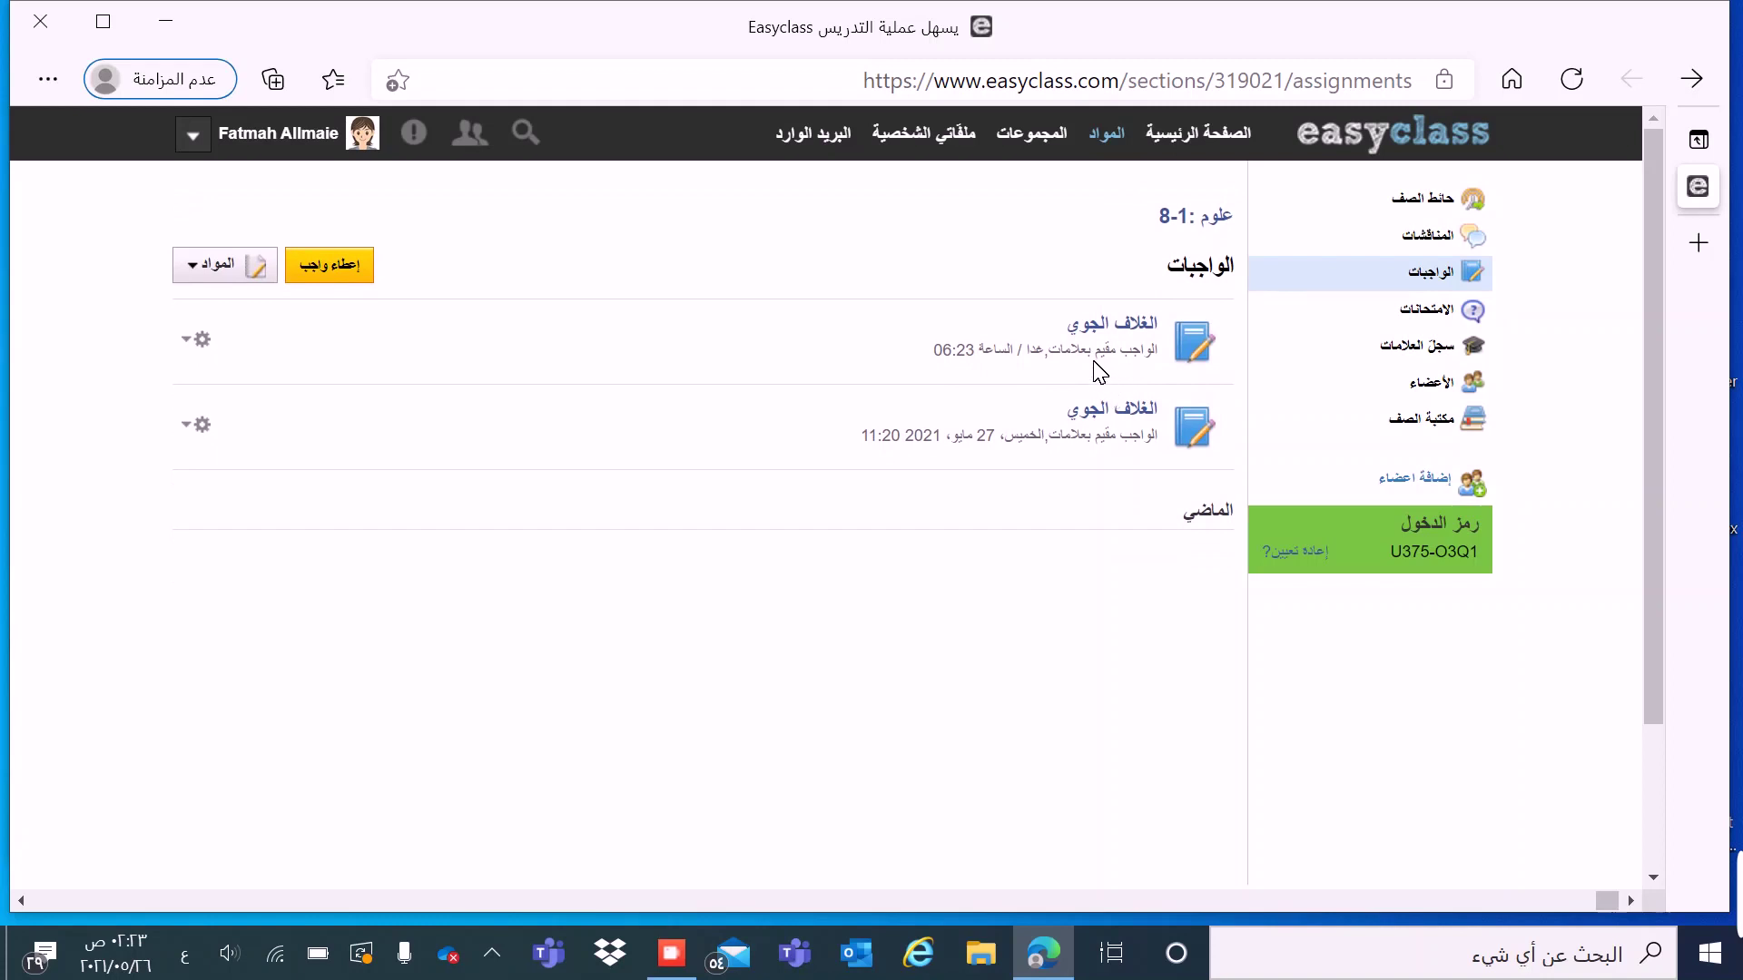
Step: Edit the new "الغلاف الجوي" assignment, set its deadline date to 28-05-2021 and save it
click(202, 342)
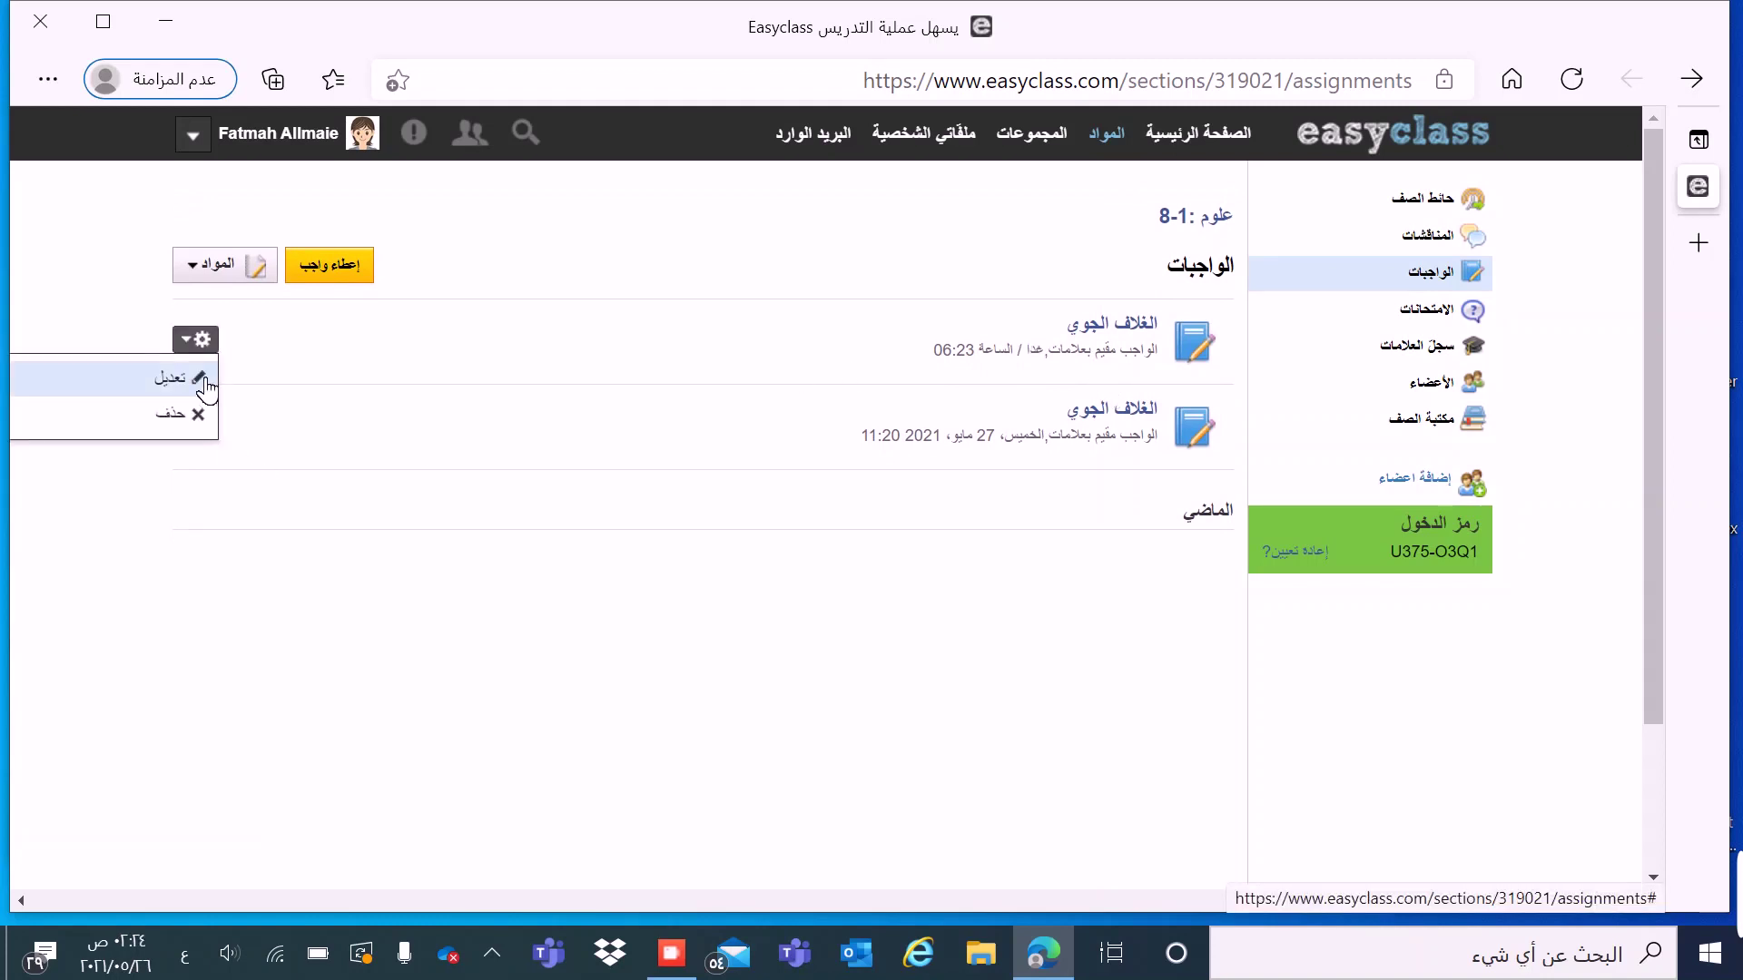
click(204, 379)
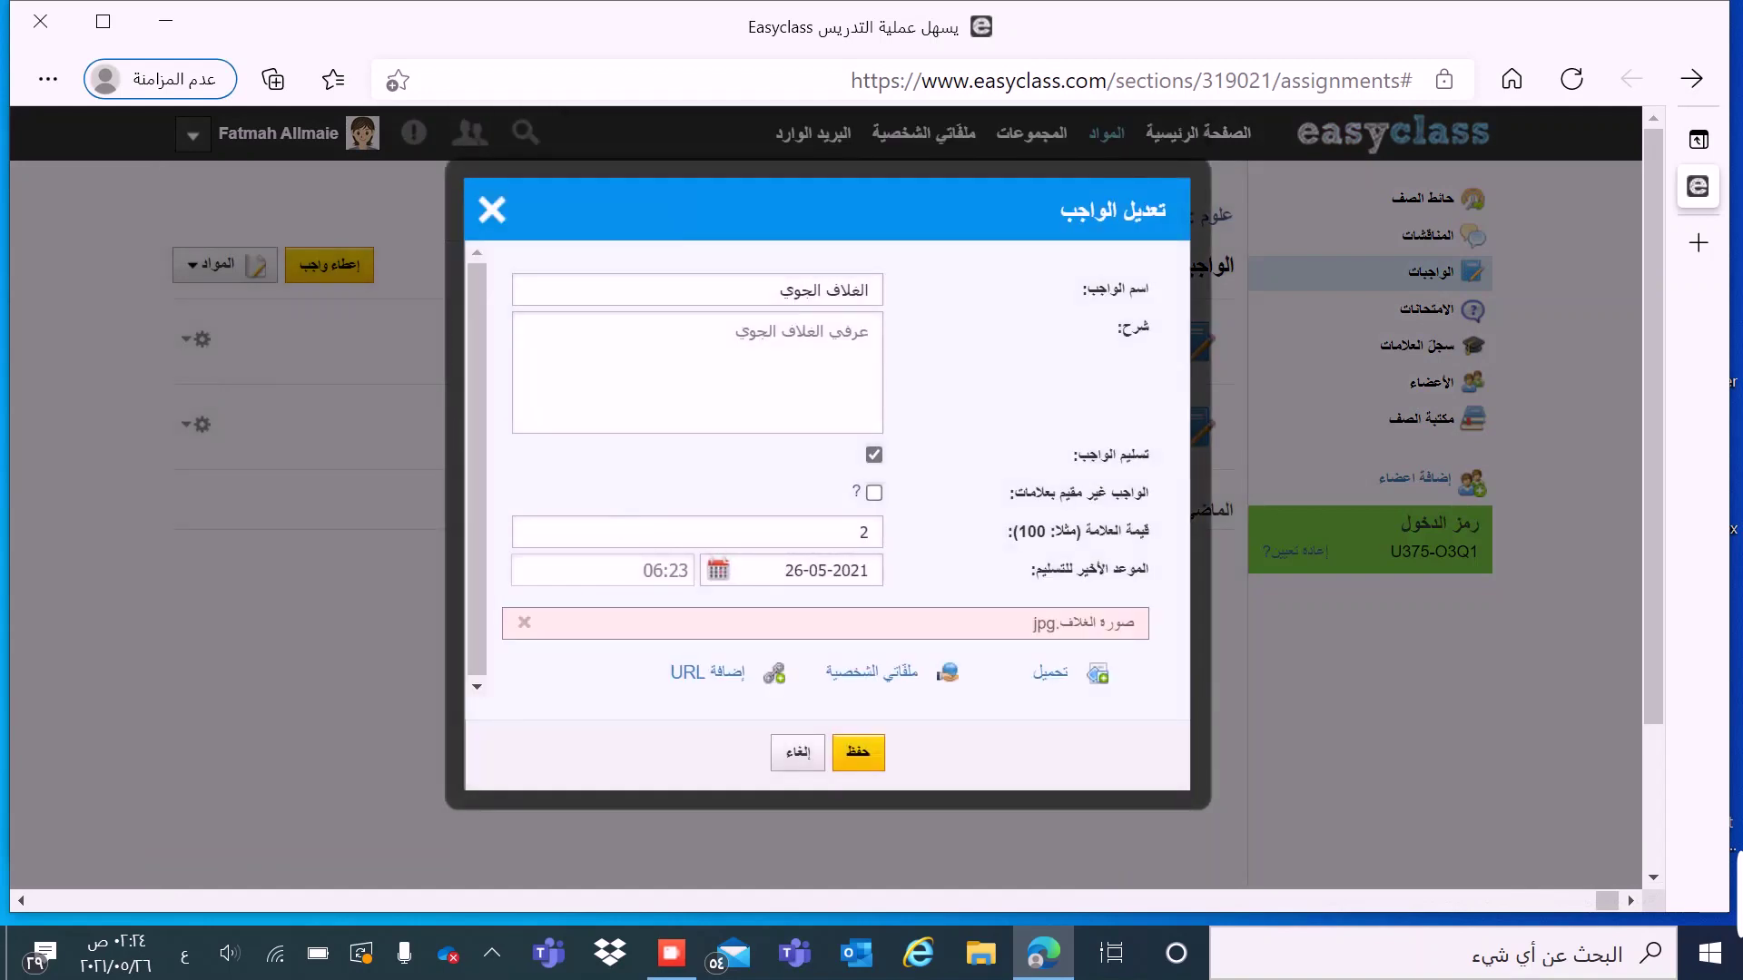
click(787, 570)
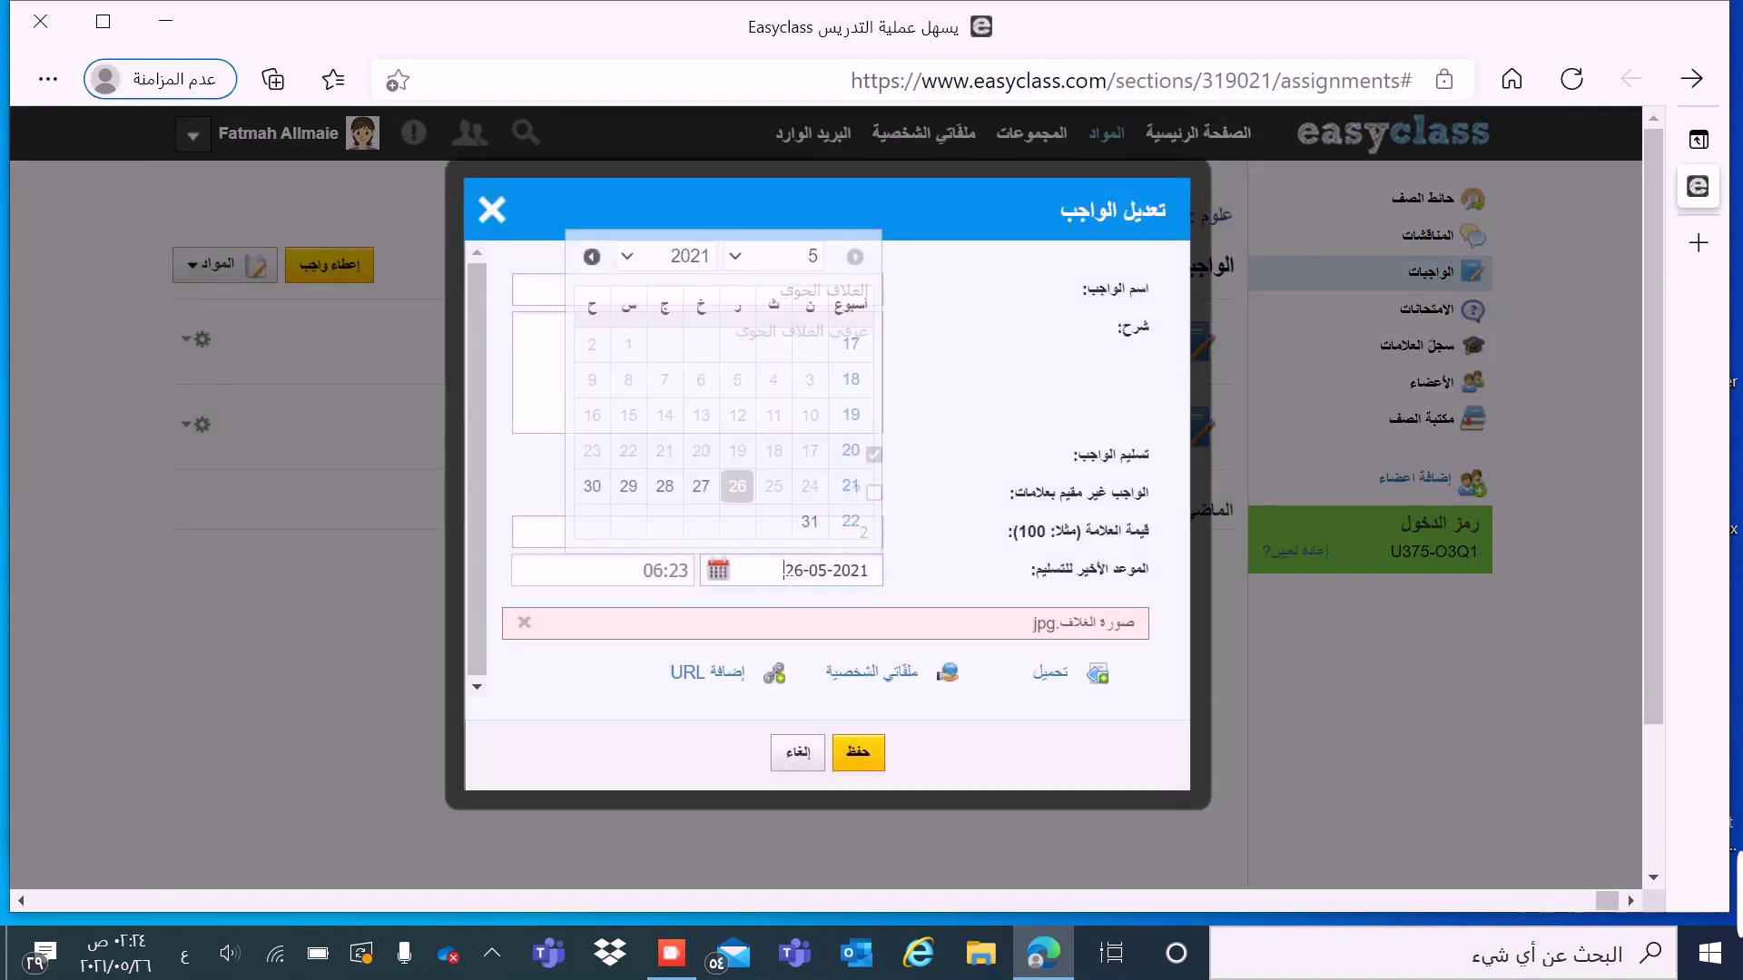
click(665, 488)
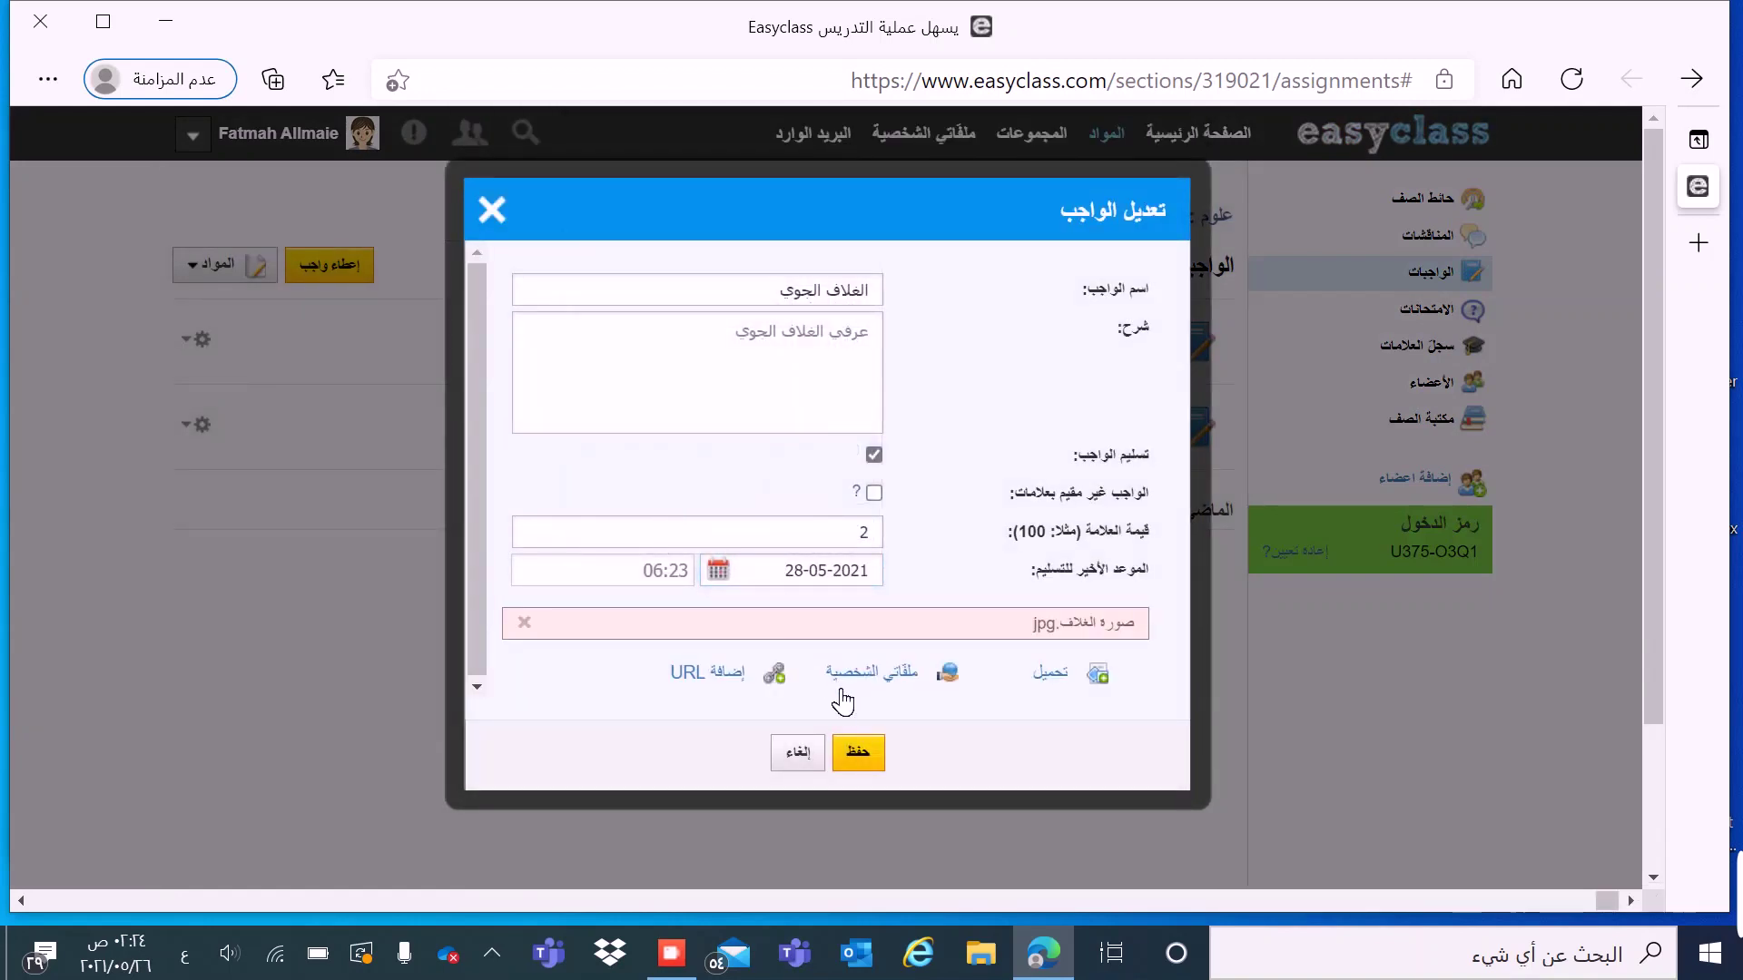
click(872, 767)
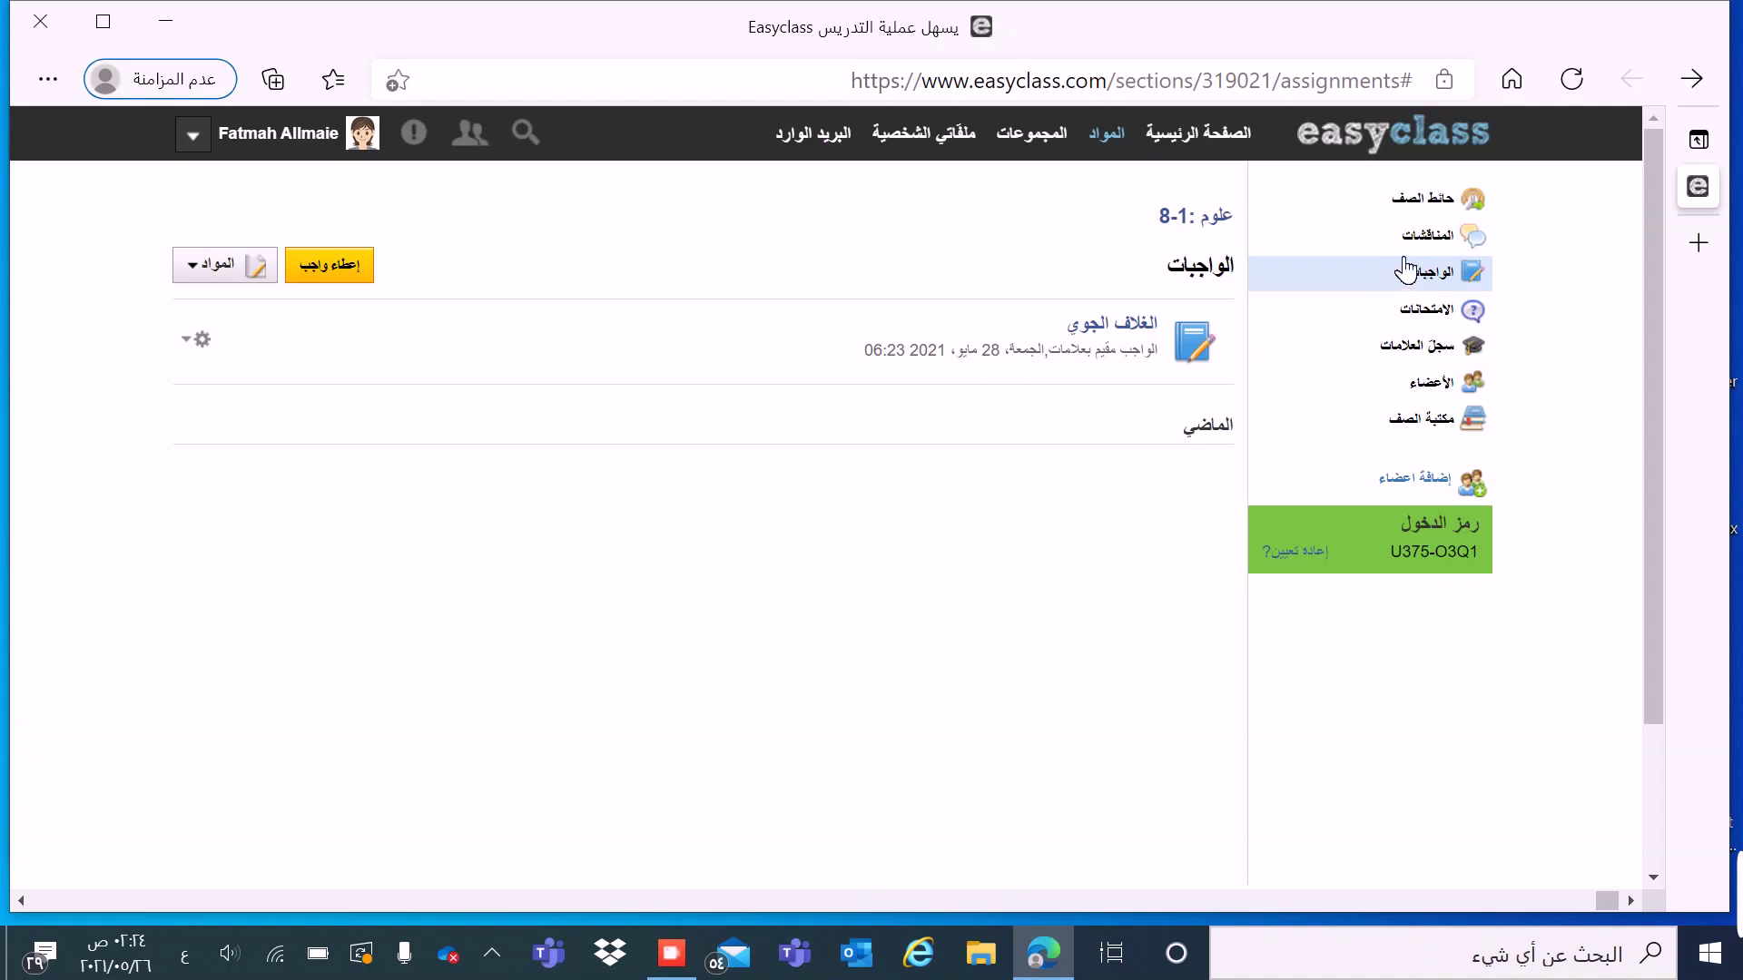
Step: Go to the class's exams and delete the existing "المعادن" exam, confirming the deletion
click(1444, 309)
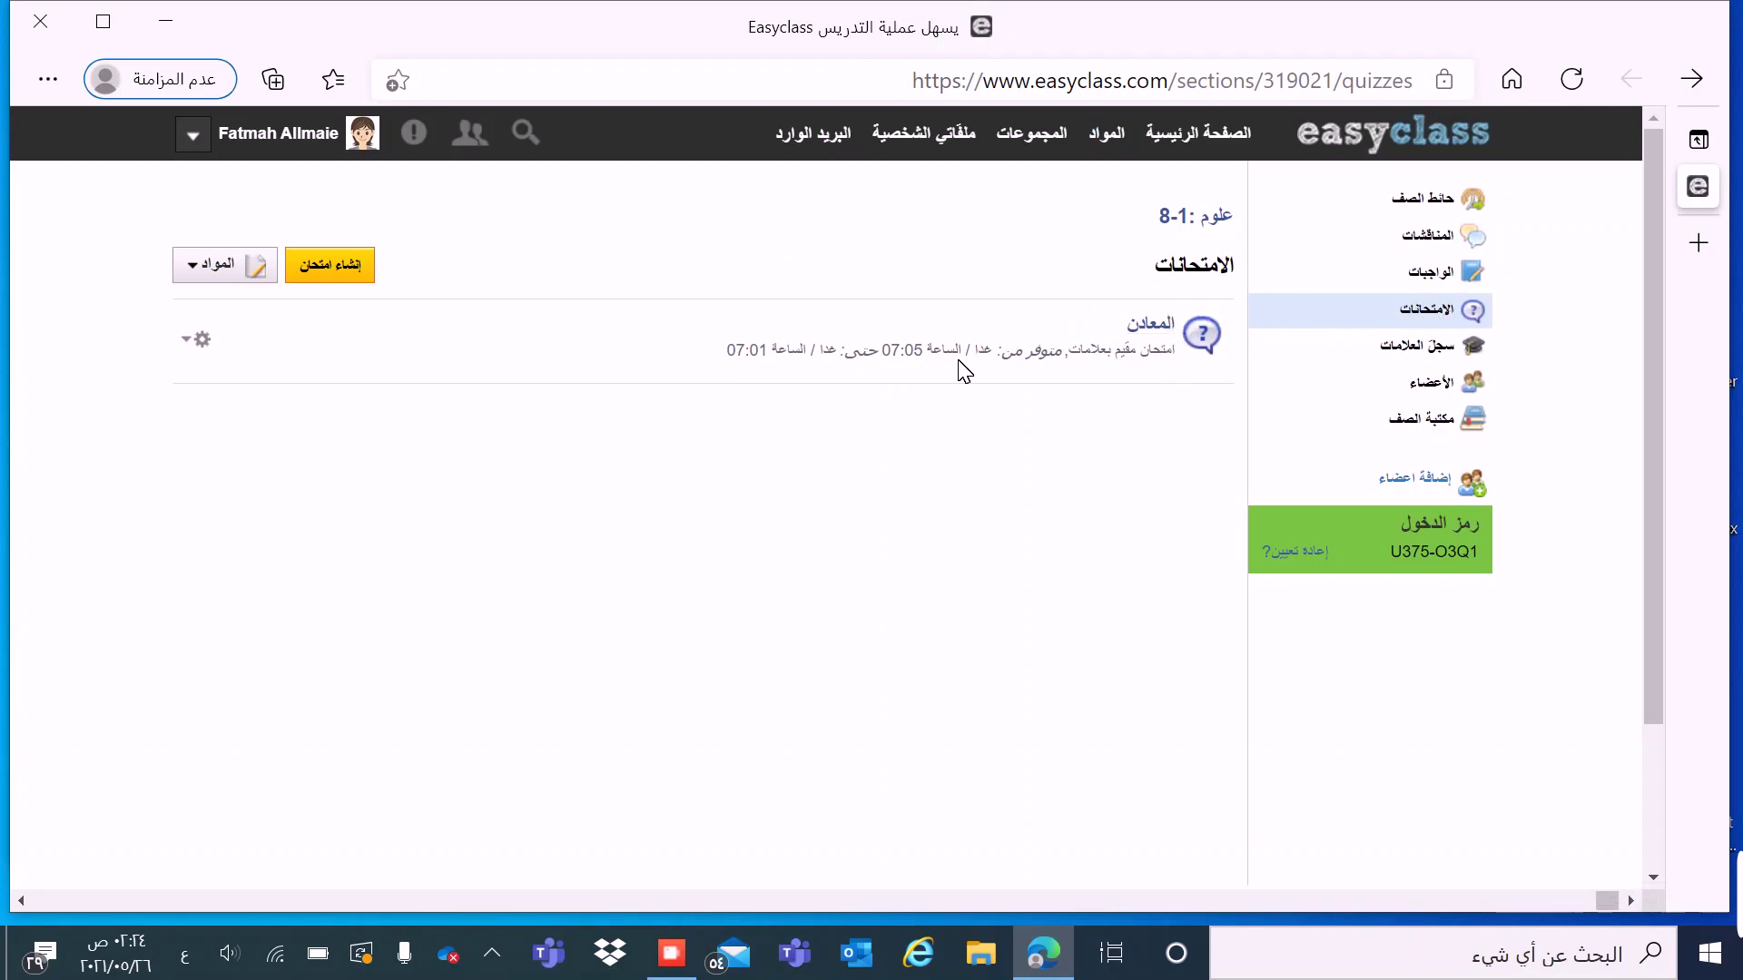
click(214, 342)
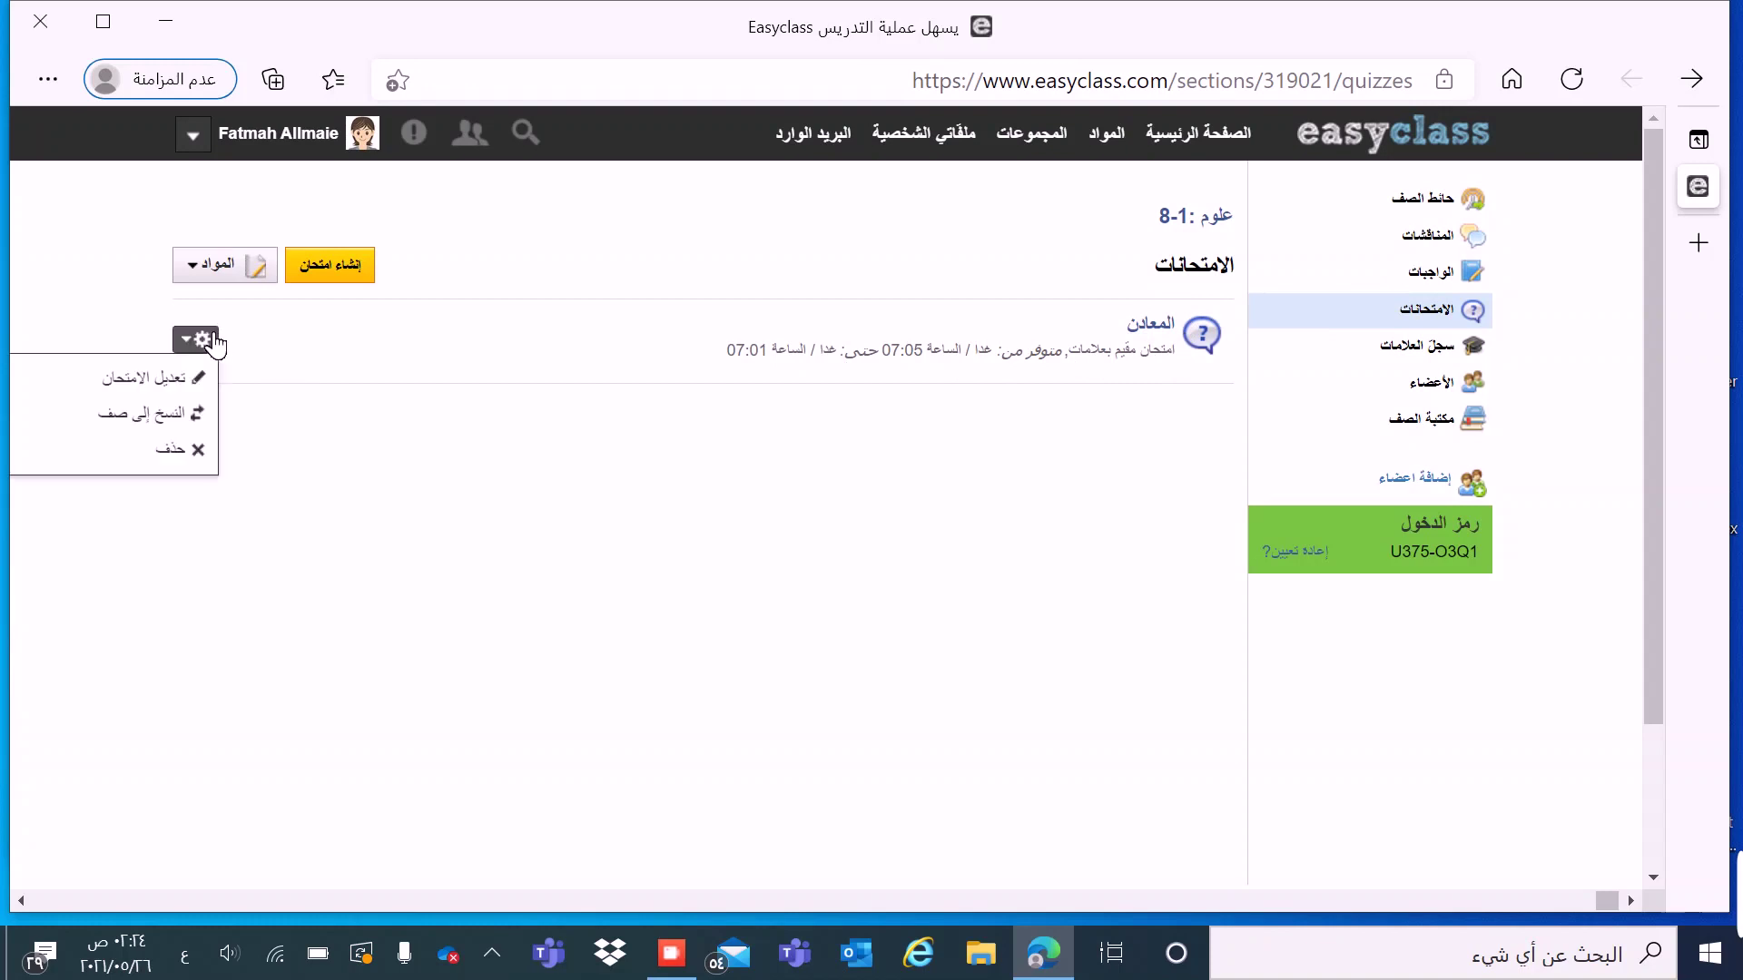
click(196, 449)
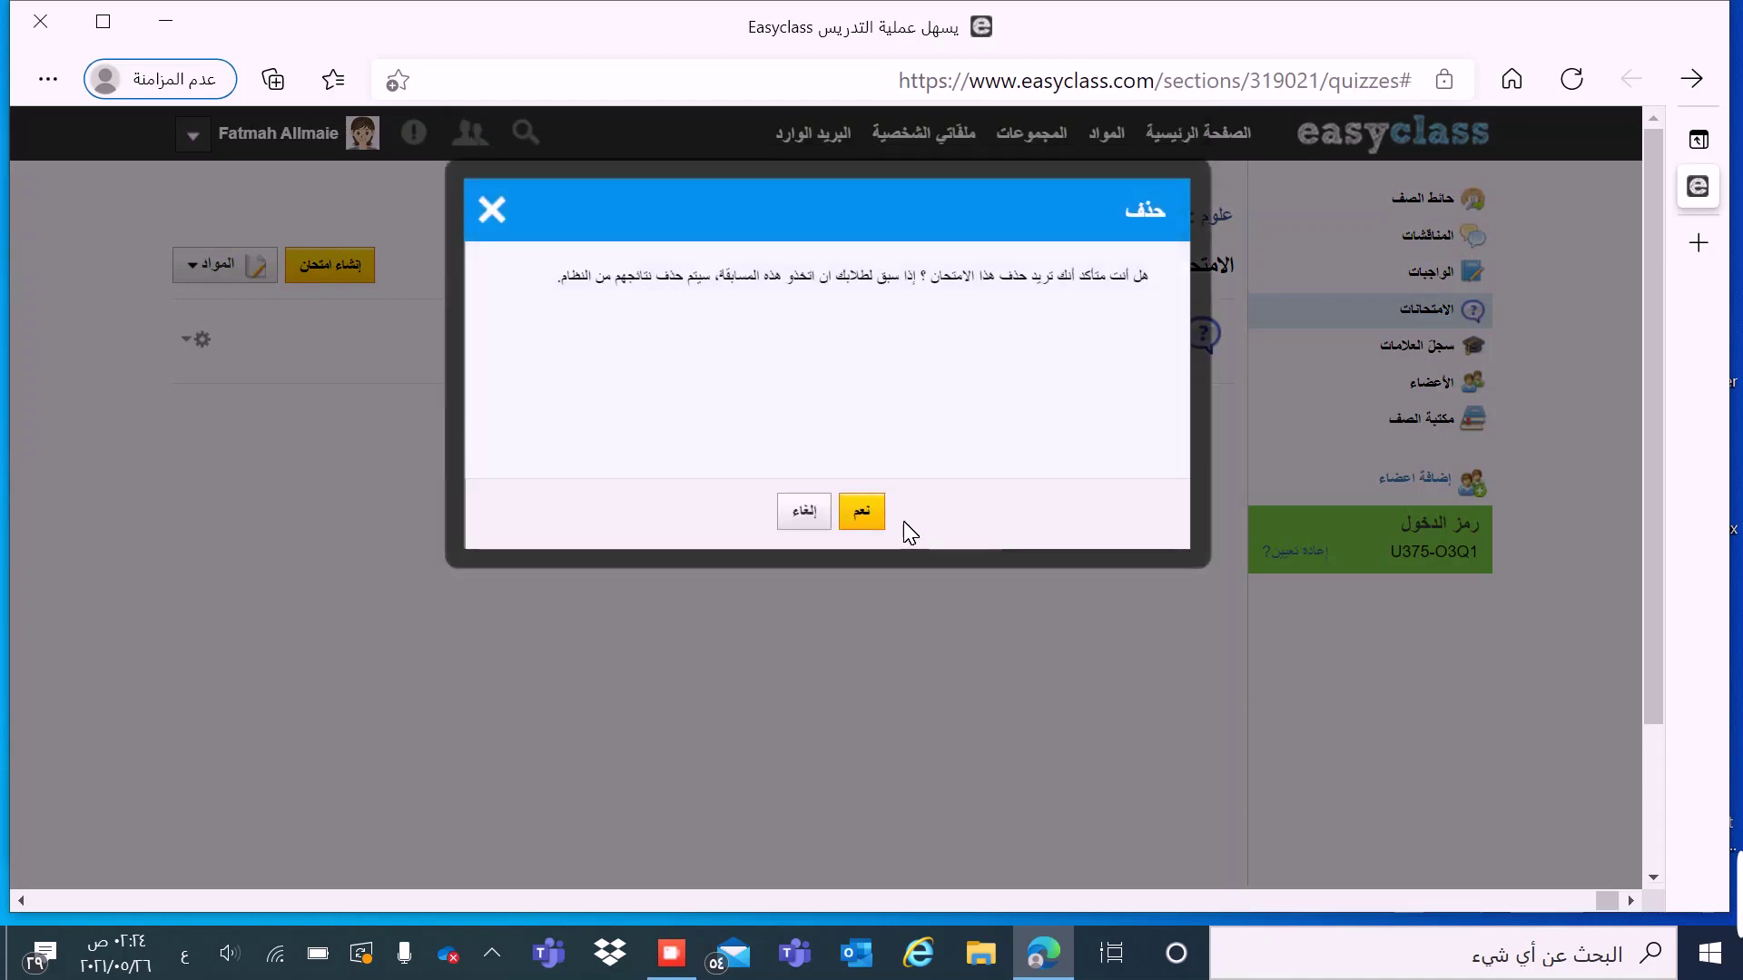
click(862, 513)
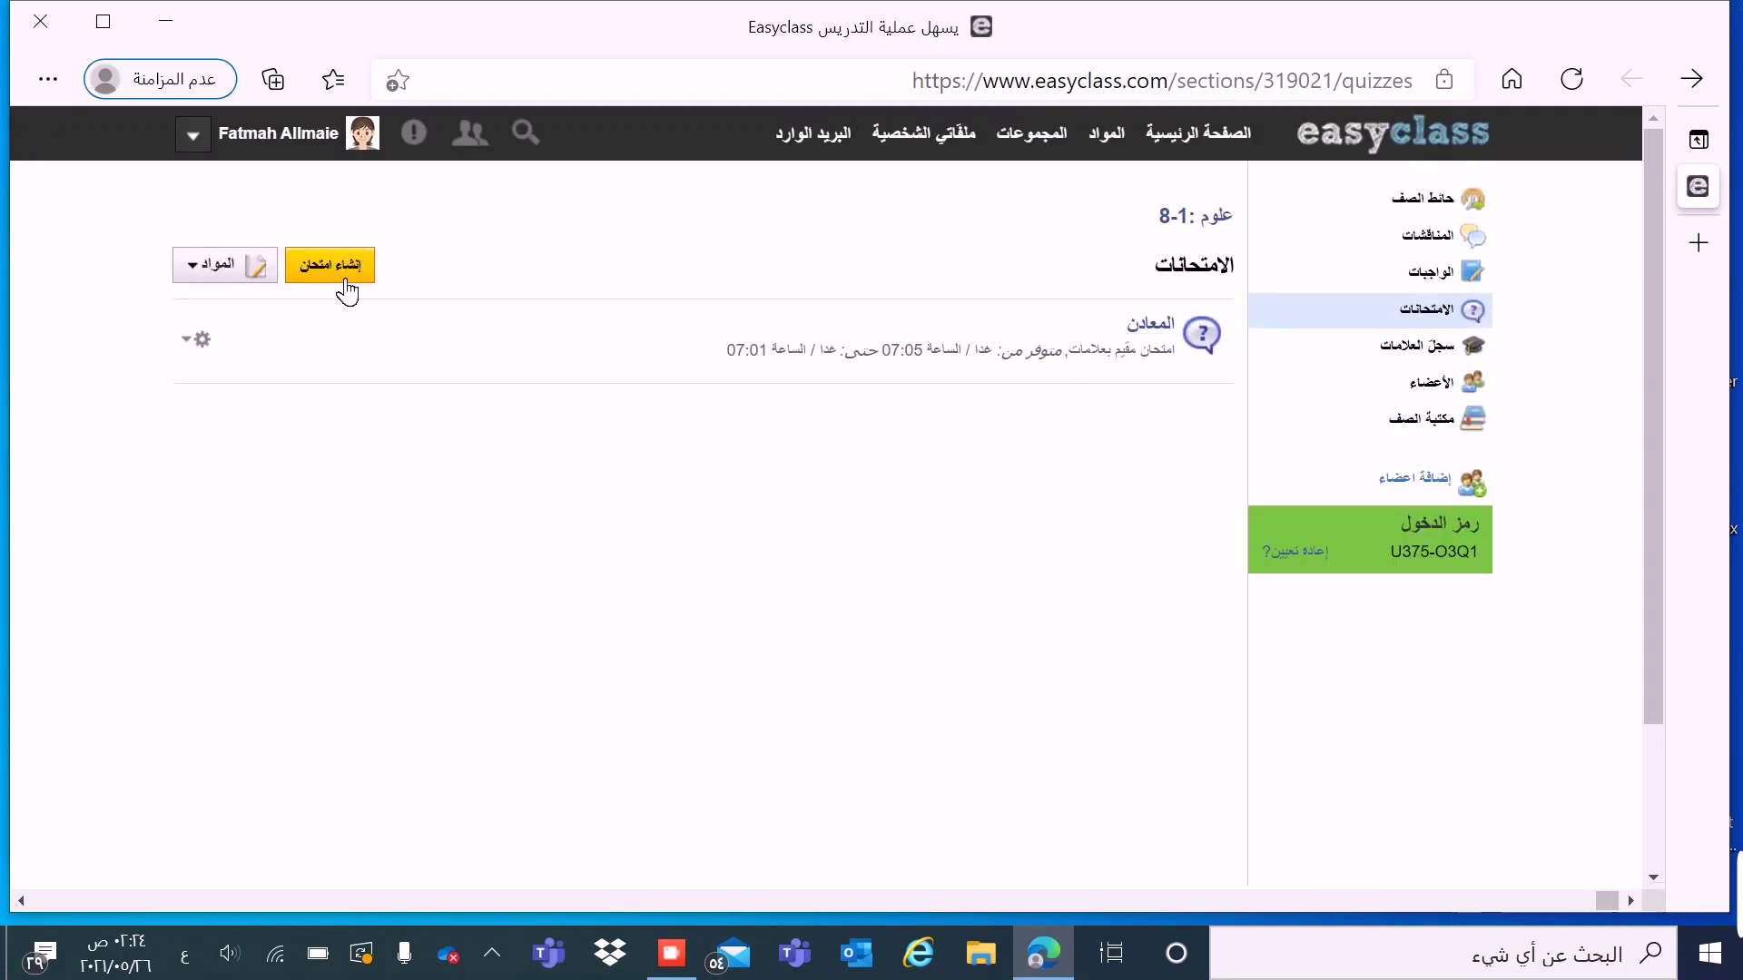
Step: Create and save a new exam named "المعادن" with a submission deadline of 26-05-2021 at 07:24
click(340, 275)
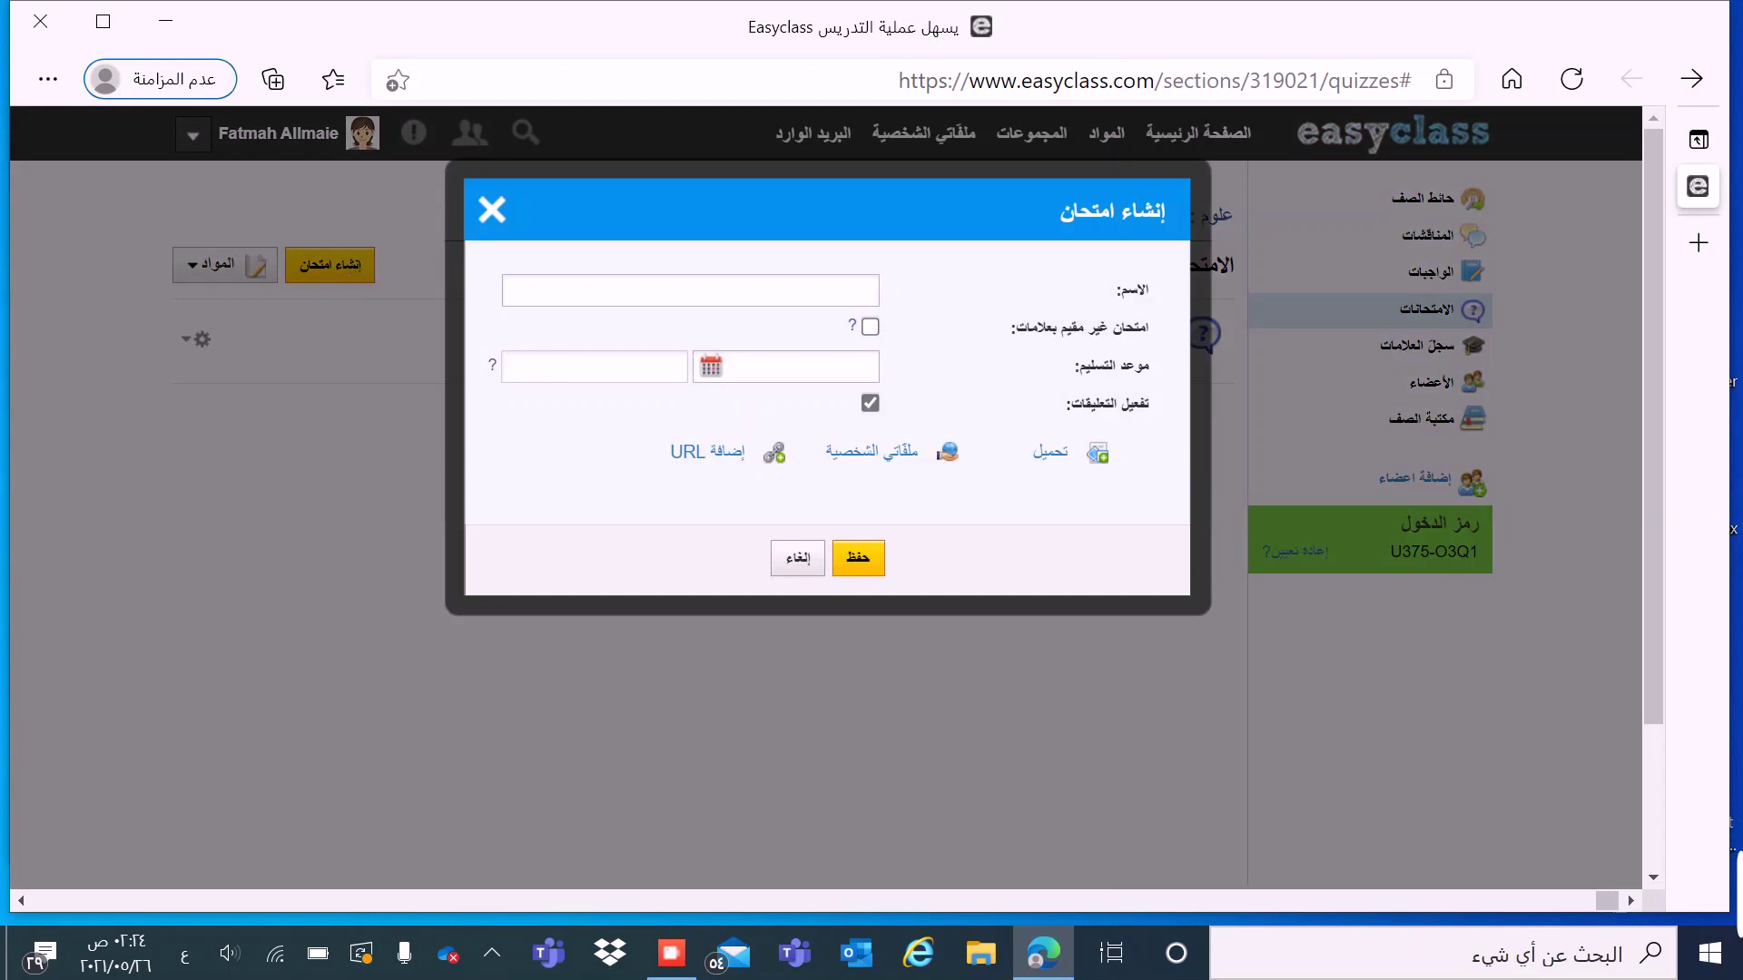
click(742, 292)
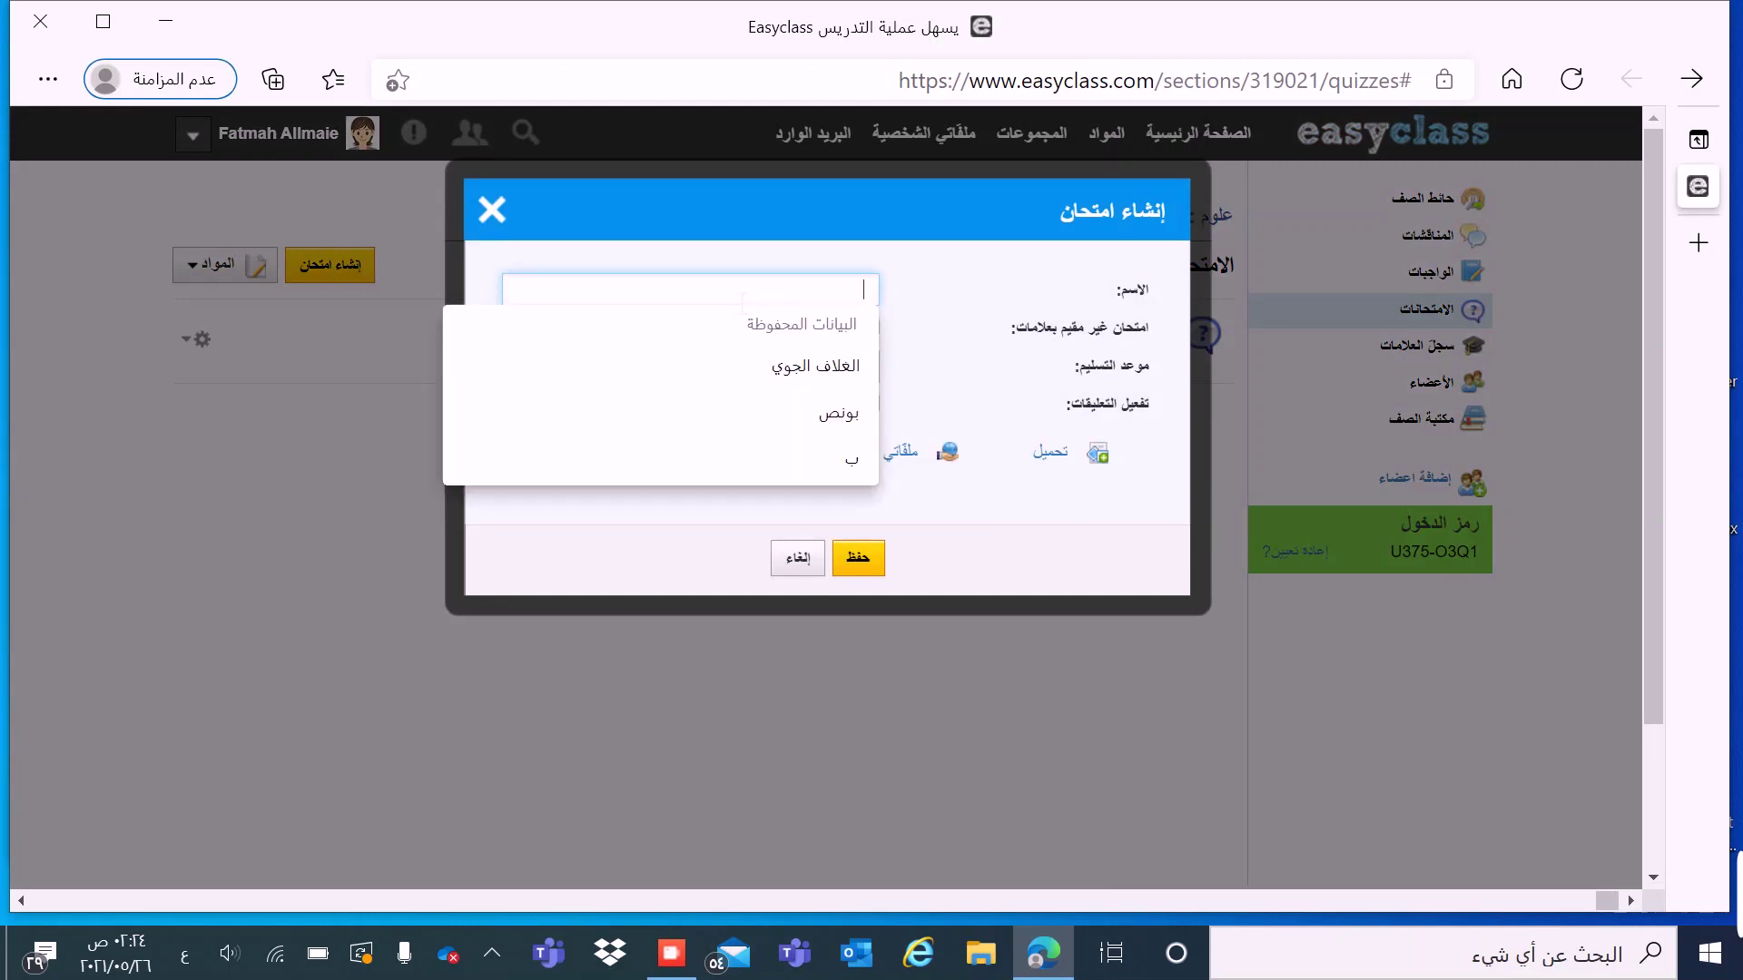
text(المعادن)
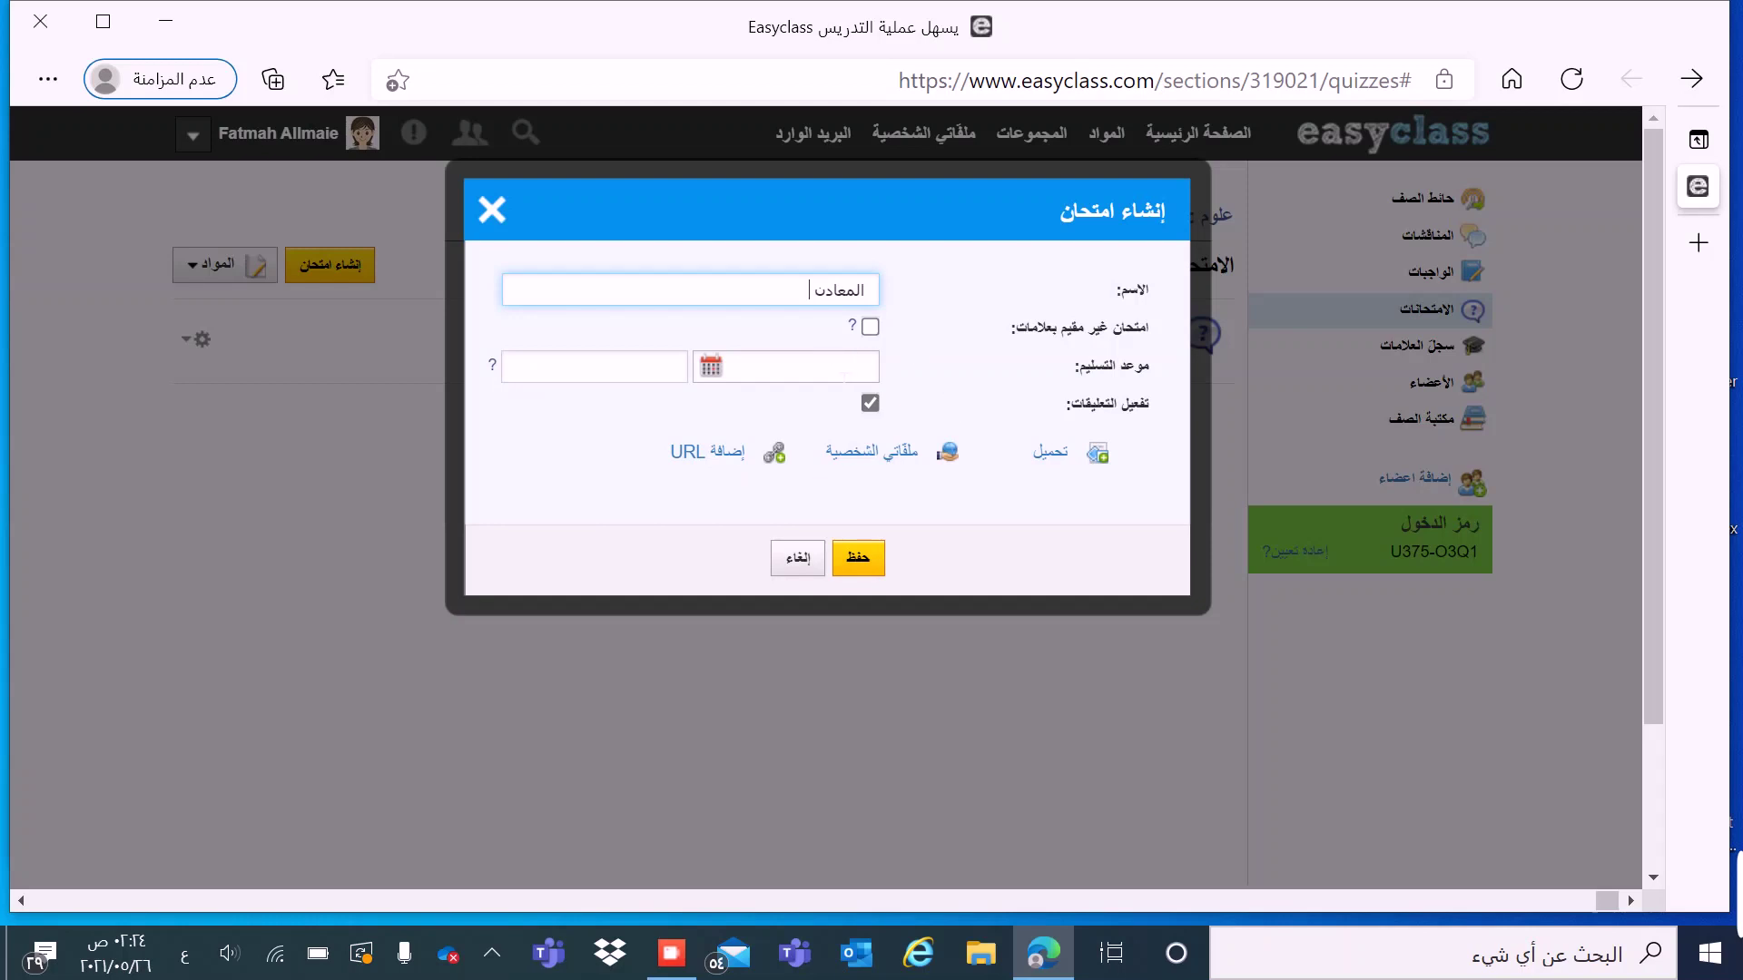
click(835, 364)
click(737, 641)
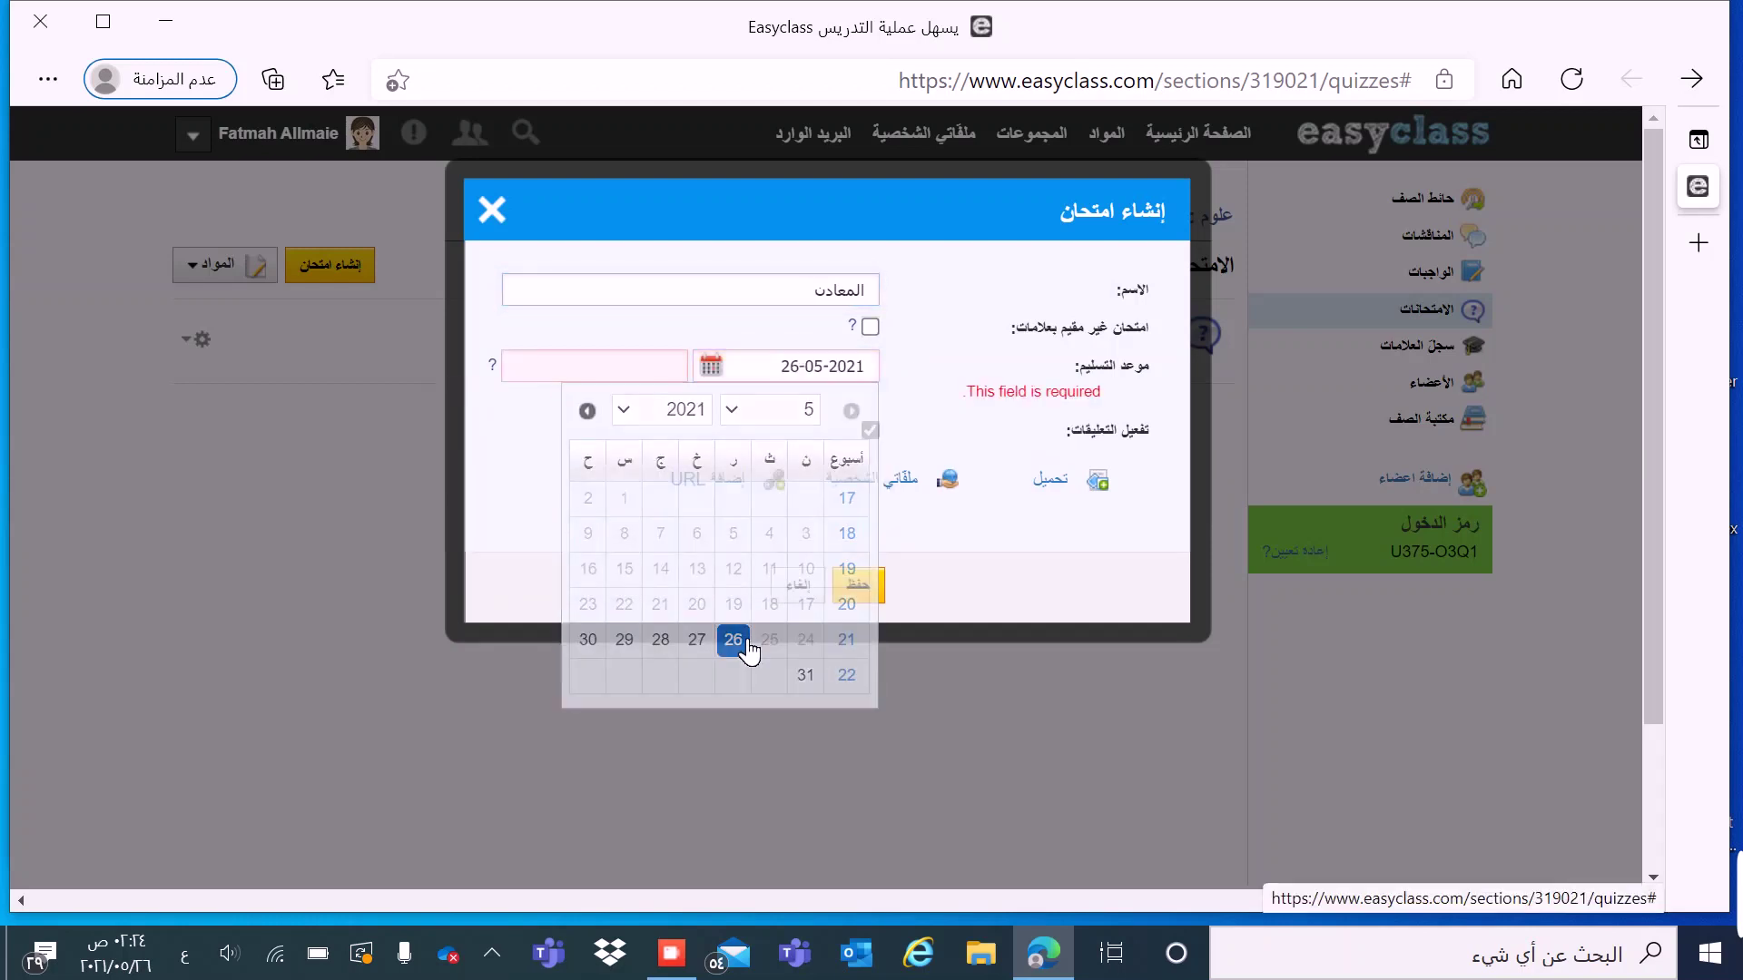
click(676, 366)
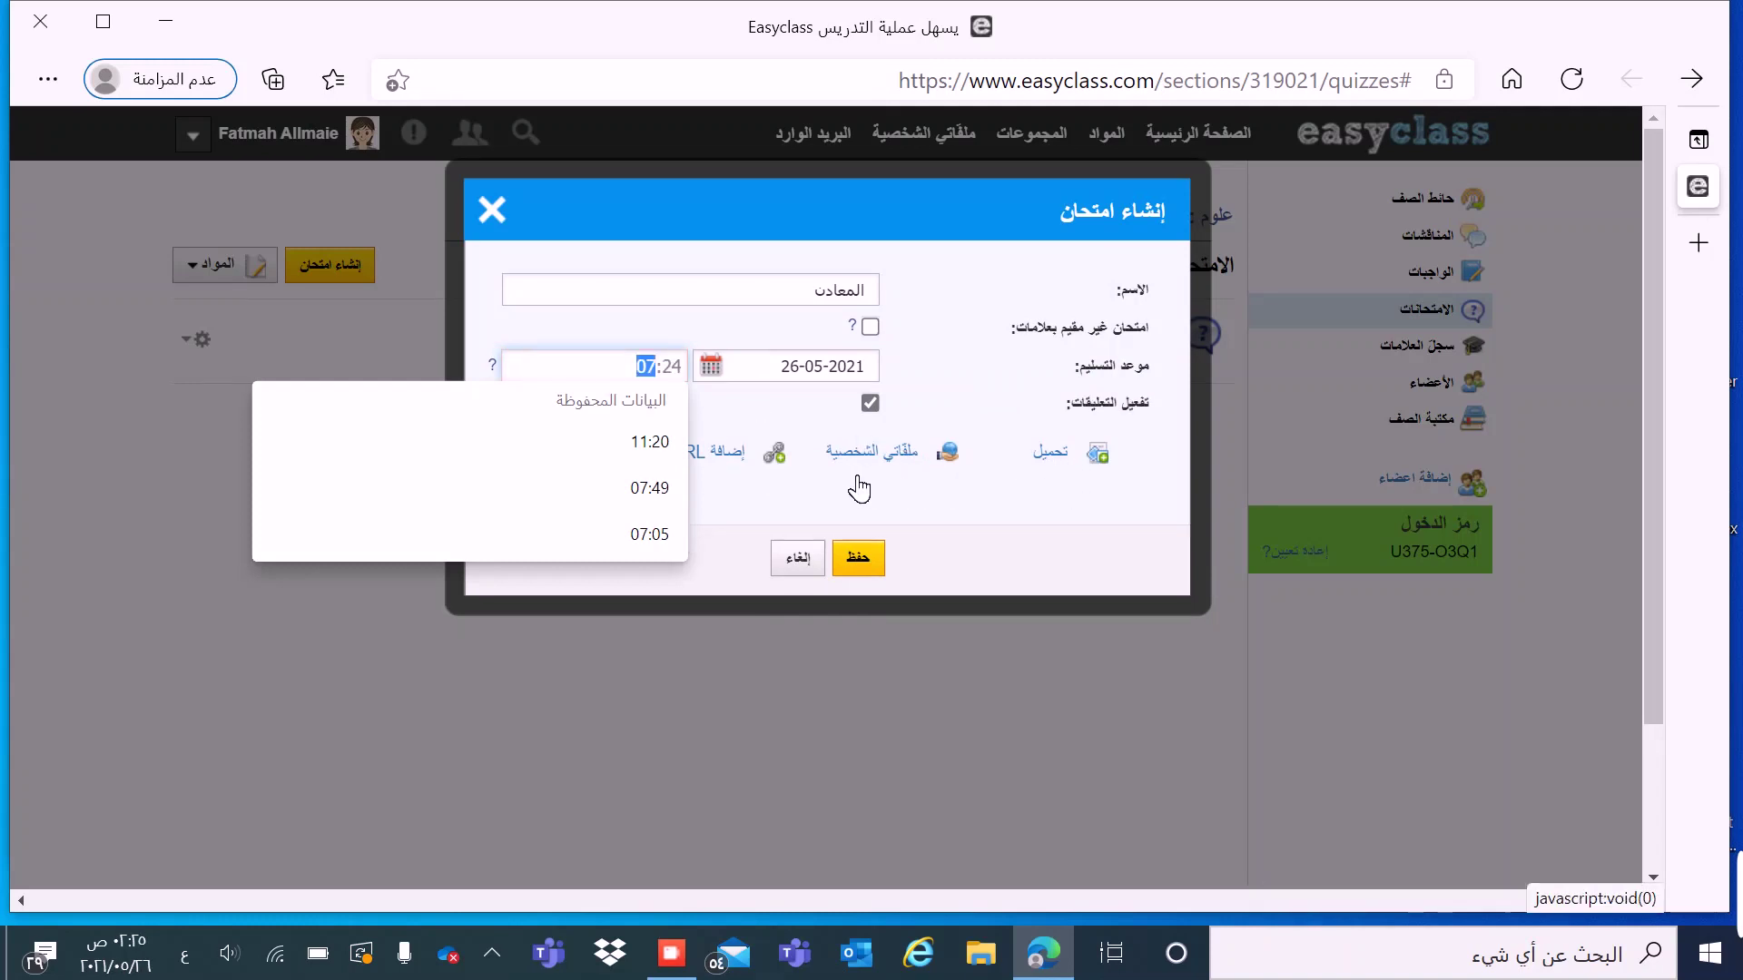
click(856, 558)
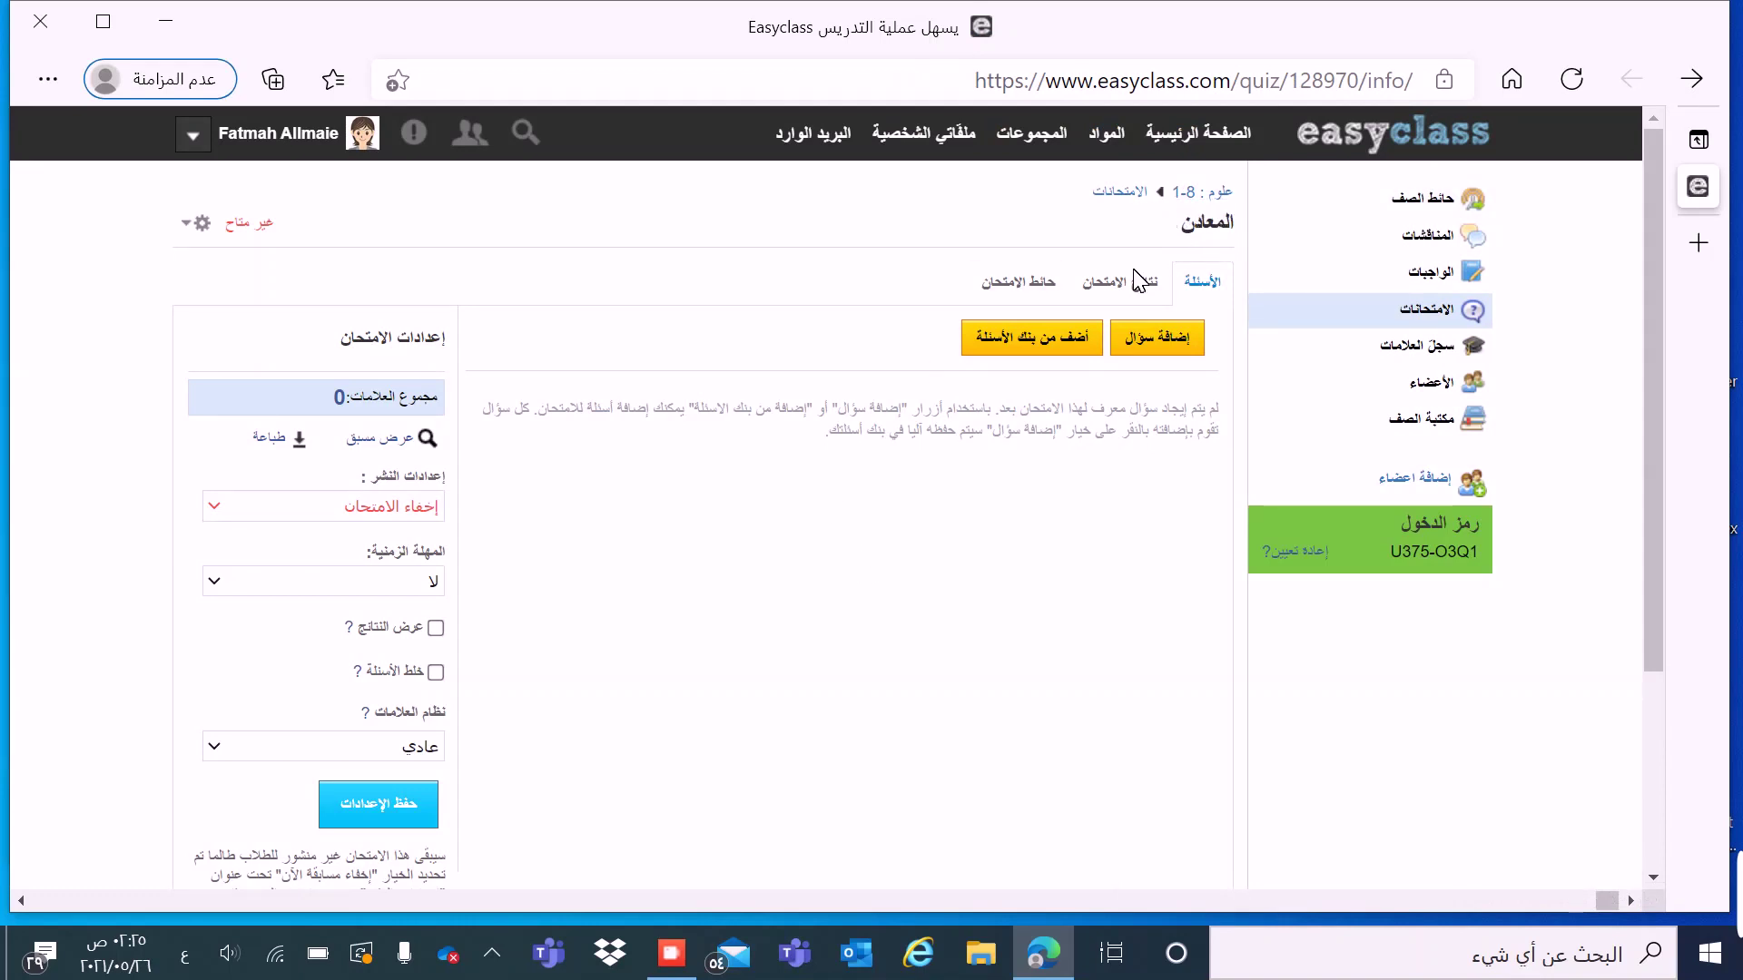
Step: Add the true/false question about quartz being one of the least hard minerals to the exam from the question bank
click(1171, 342)
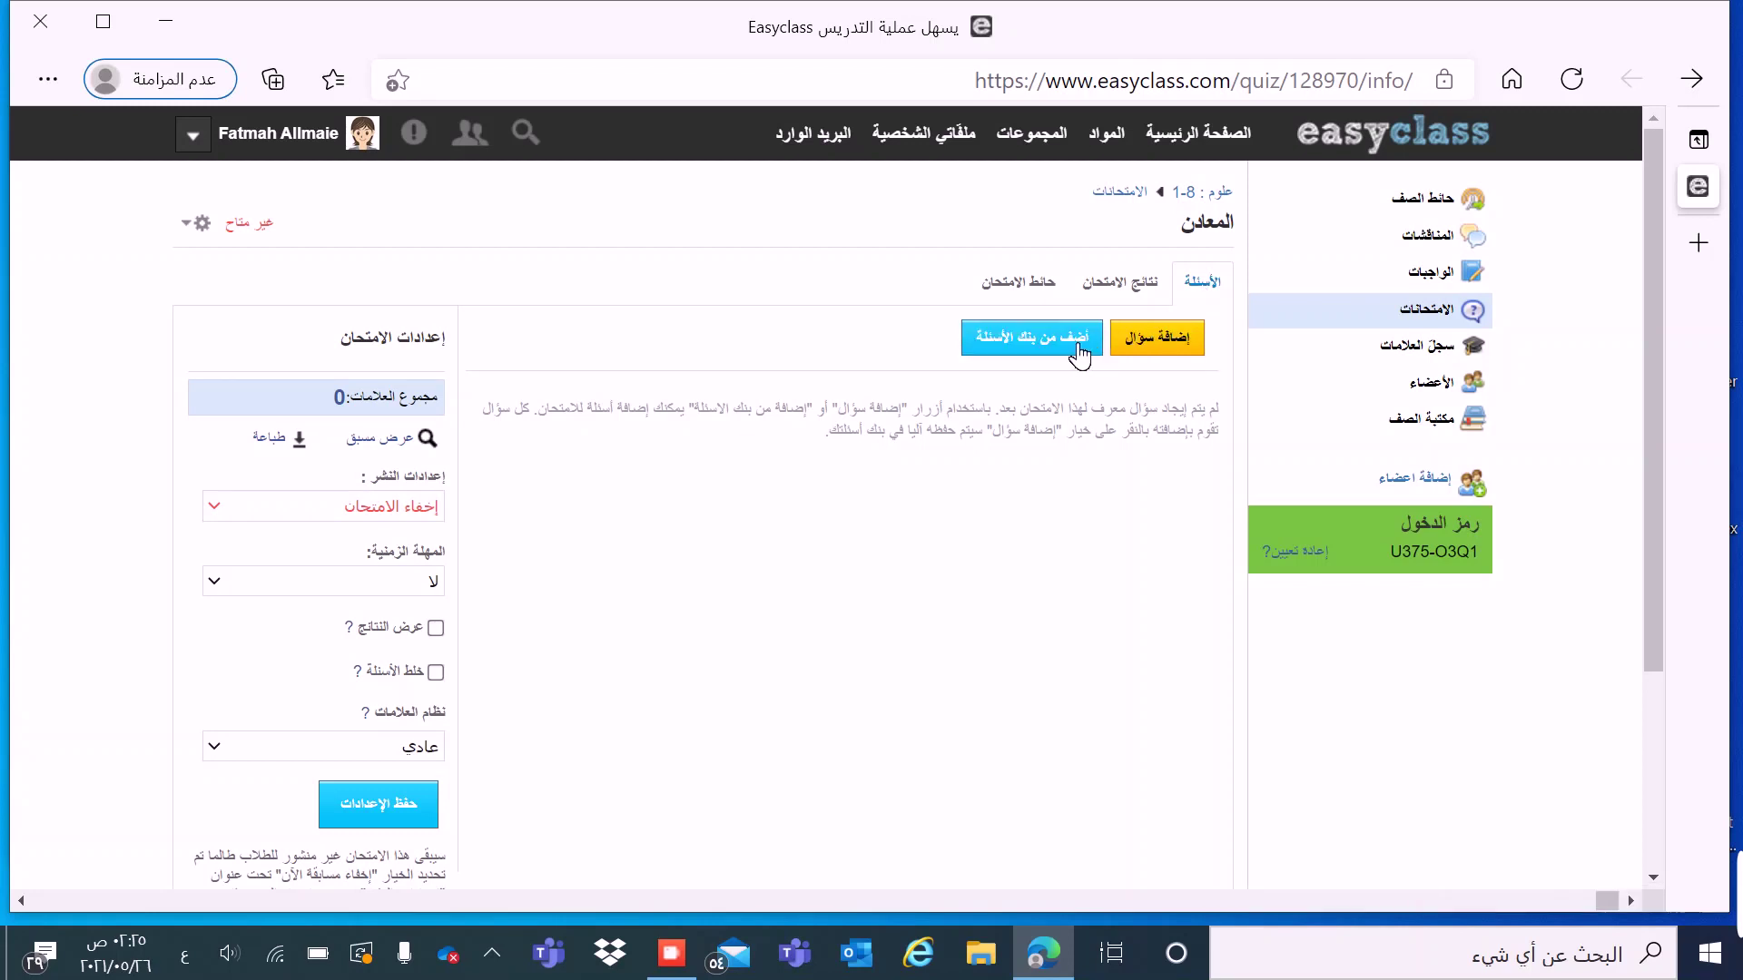
click(1080, 349)
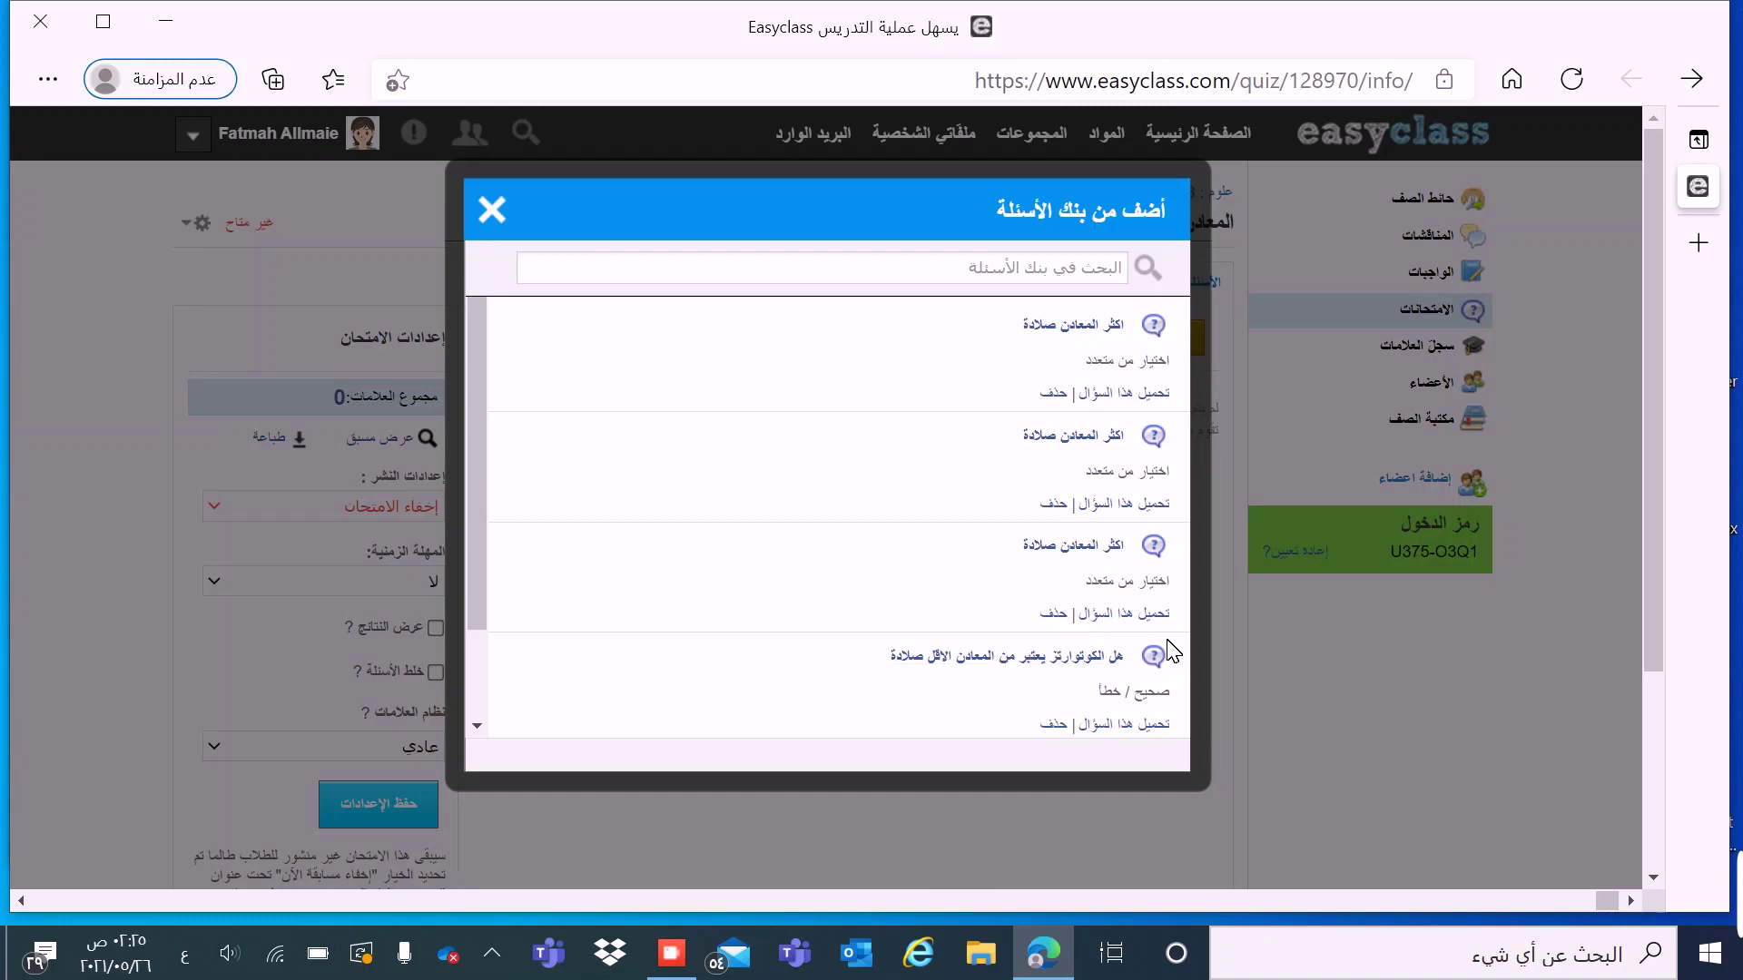
click(1076, 659)
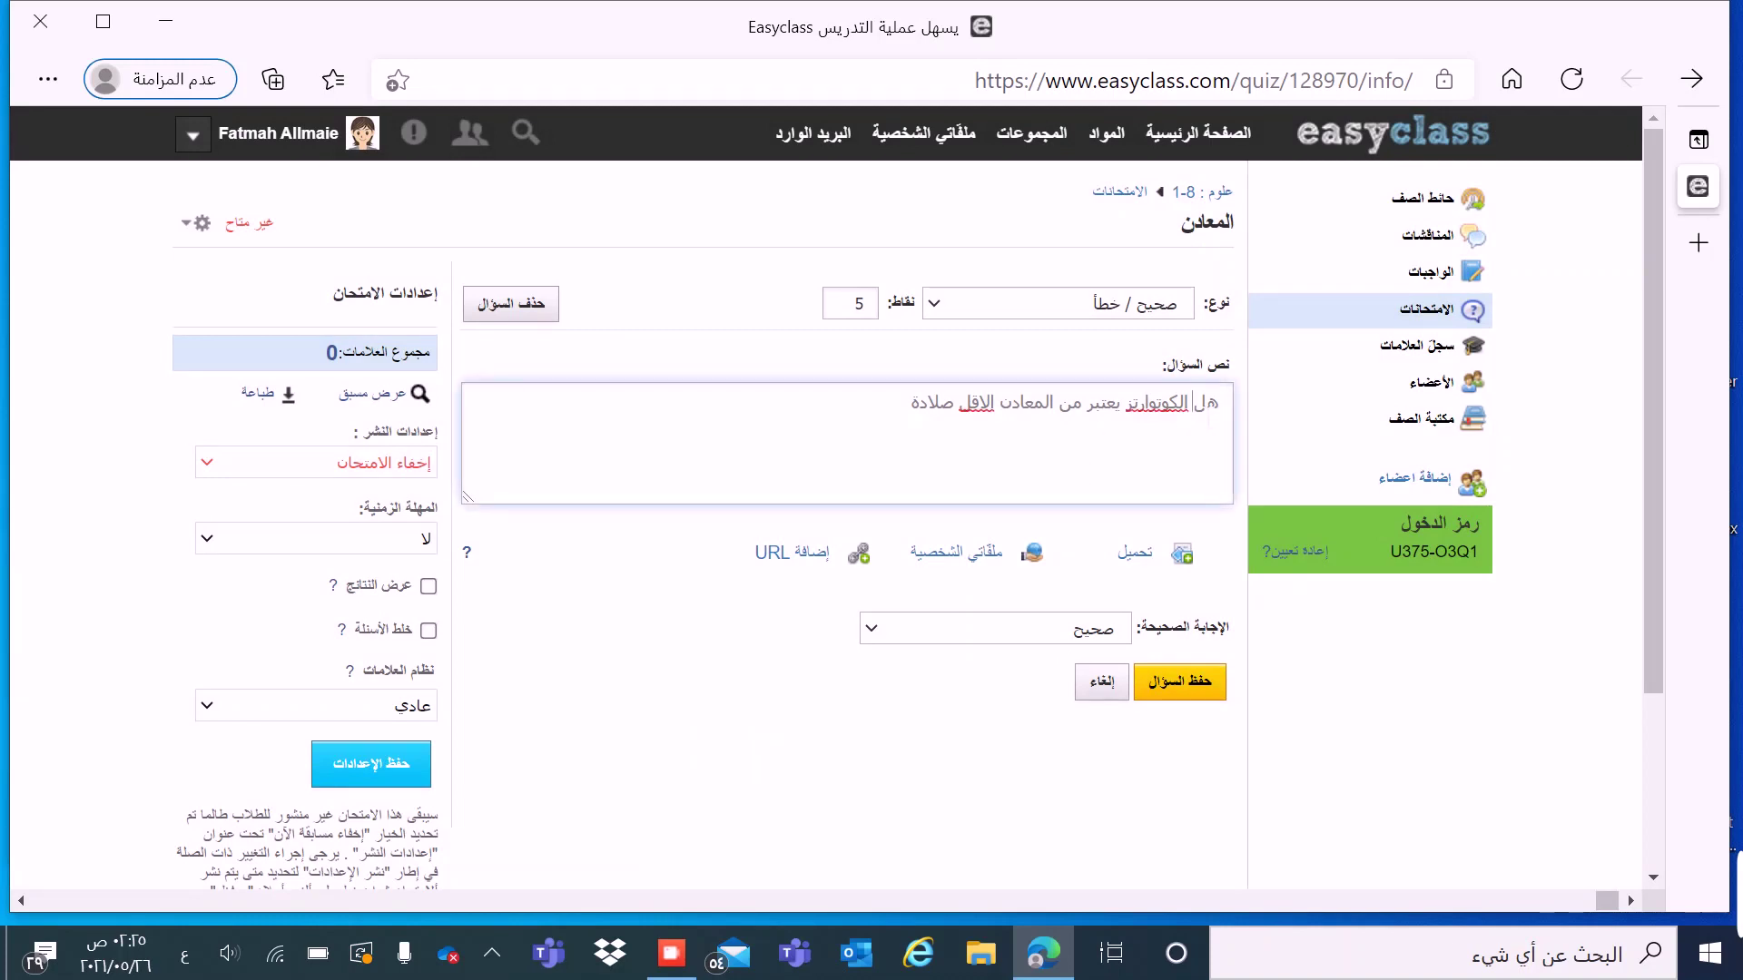
Step: Remove the opening word "هل" from the question text and choose "صحيح" as the correct answer
key(Delete)
key(Delete)
key(Delete)
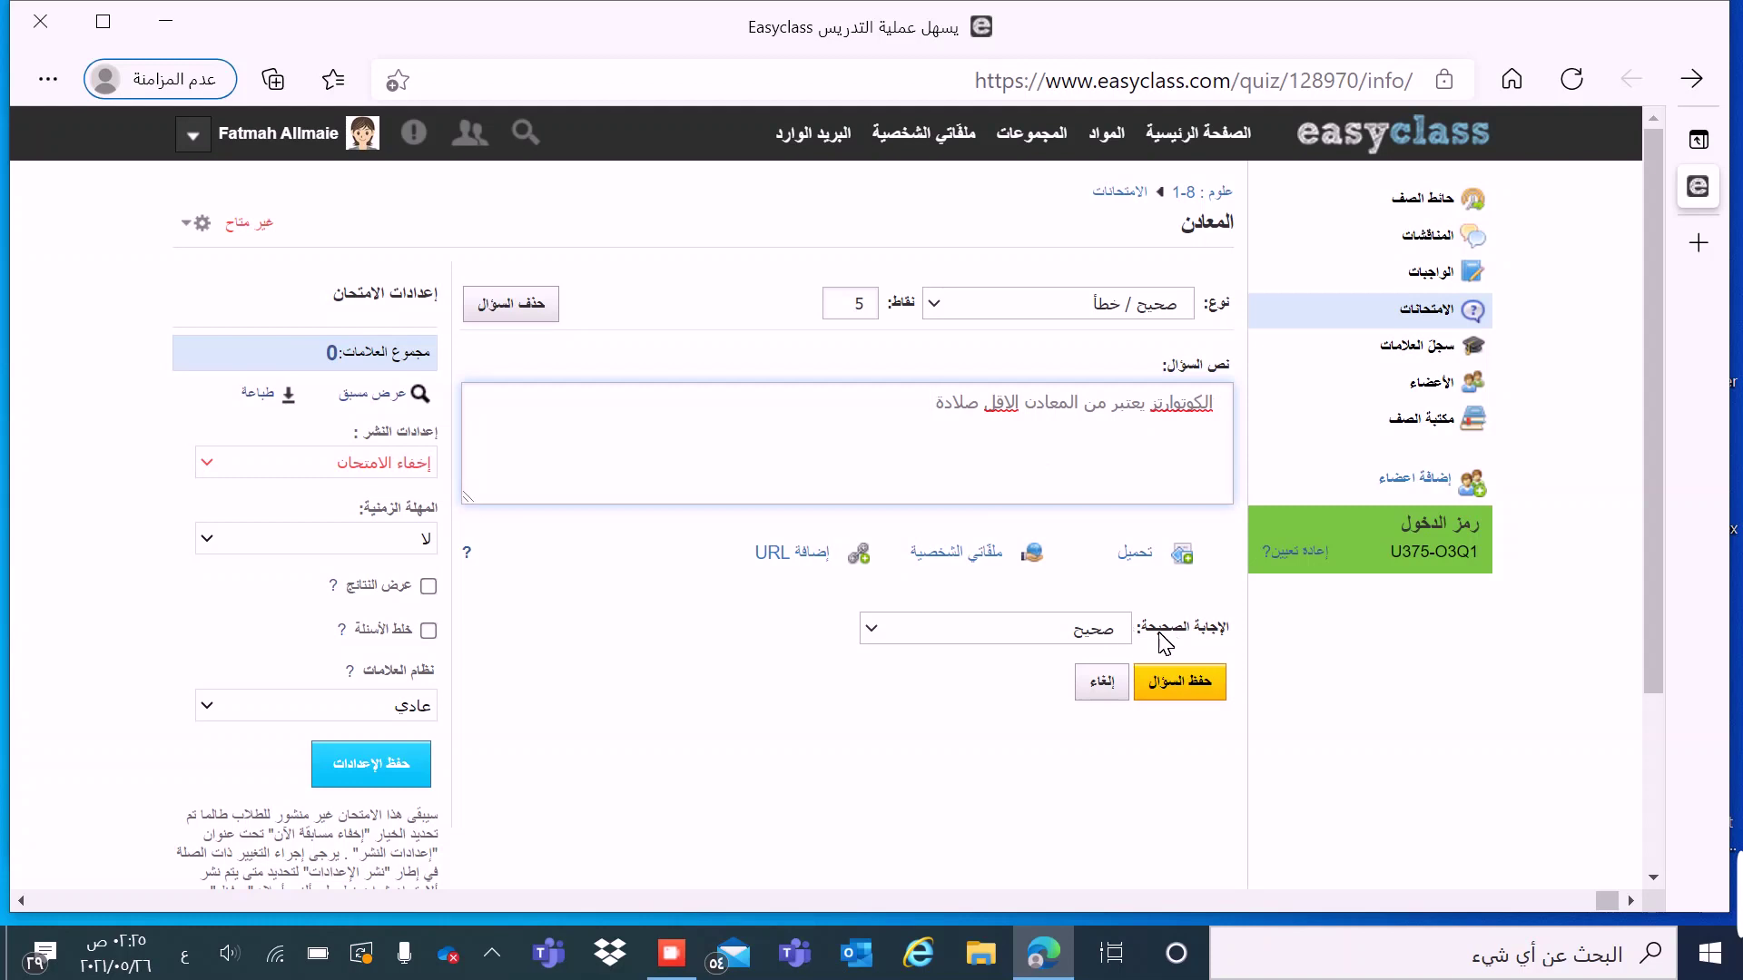
click(1047, 635)
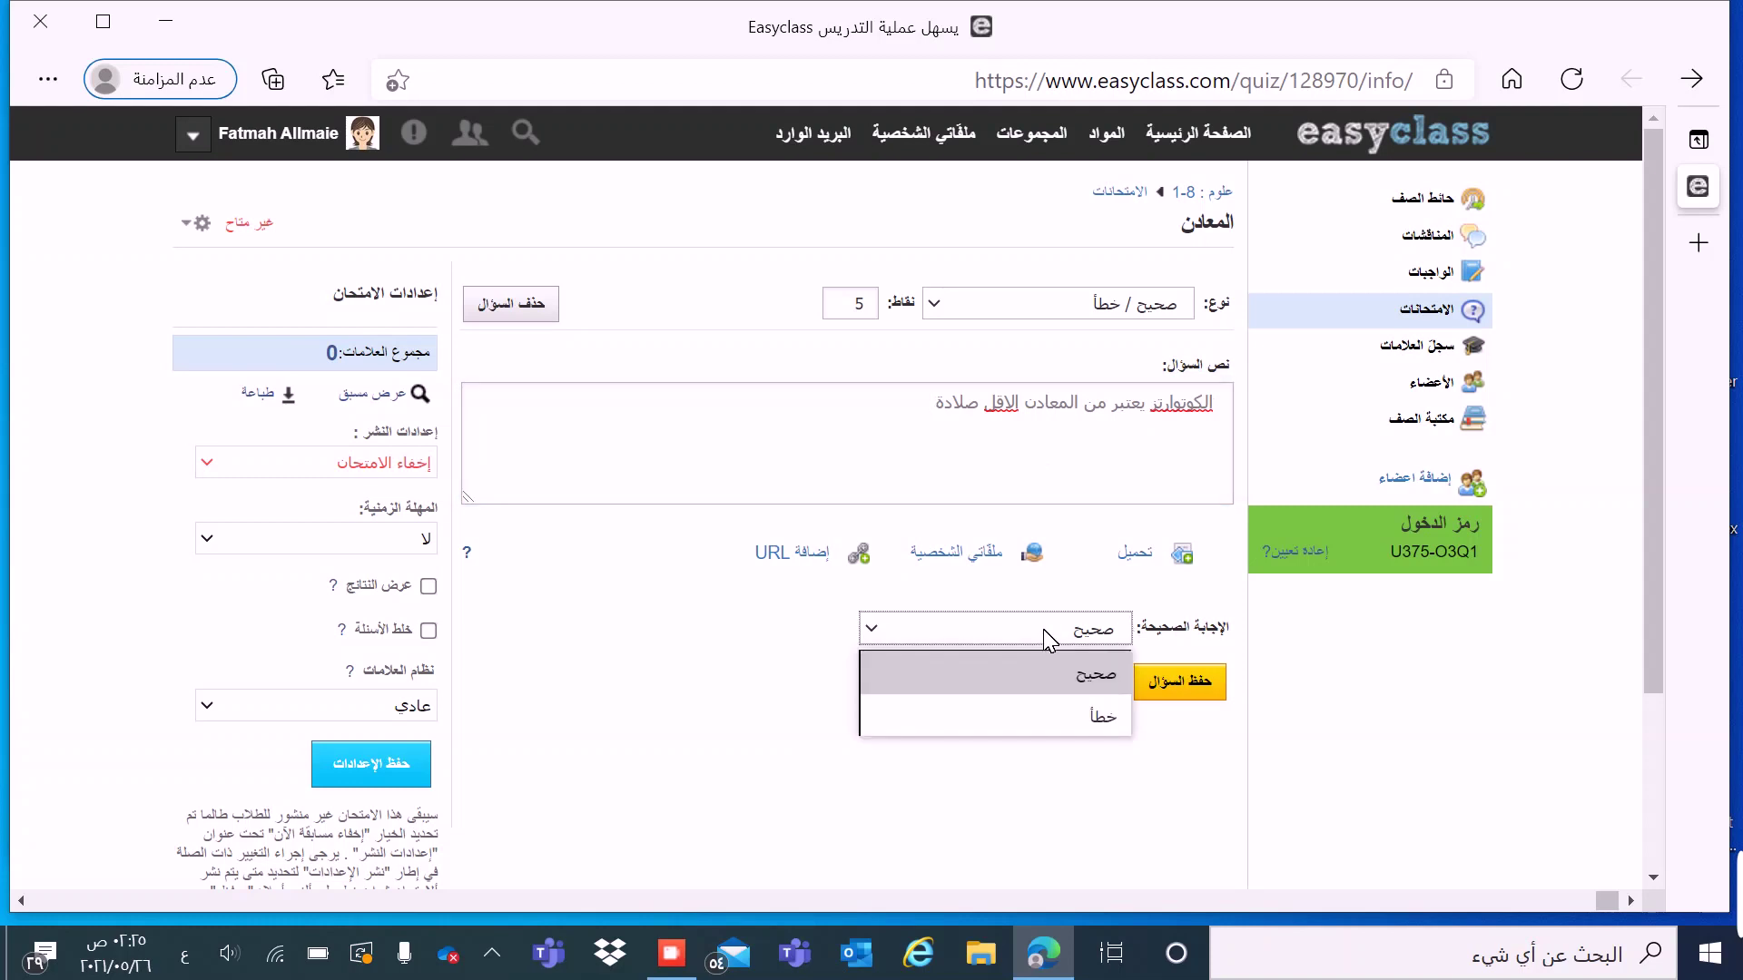
click(1047, 677)
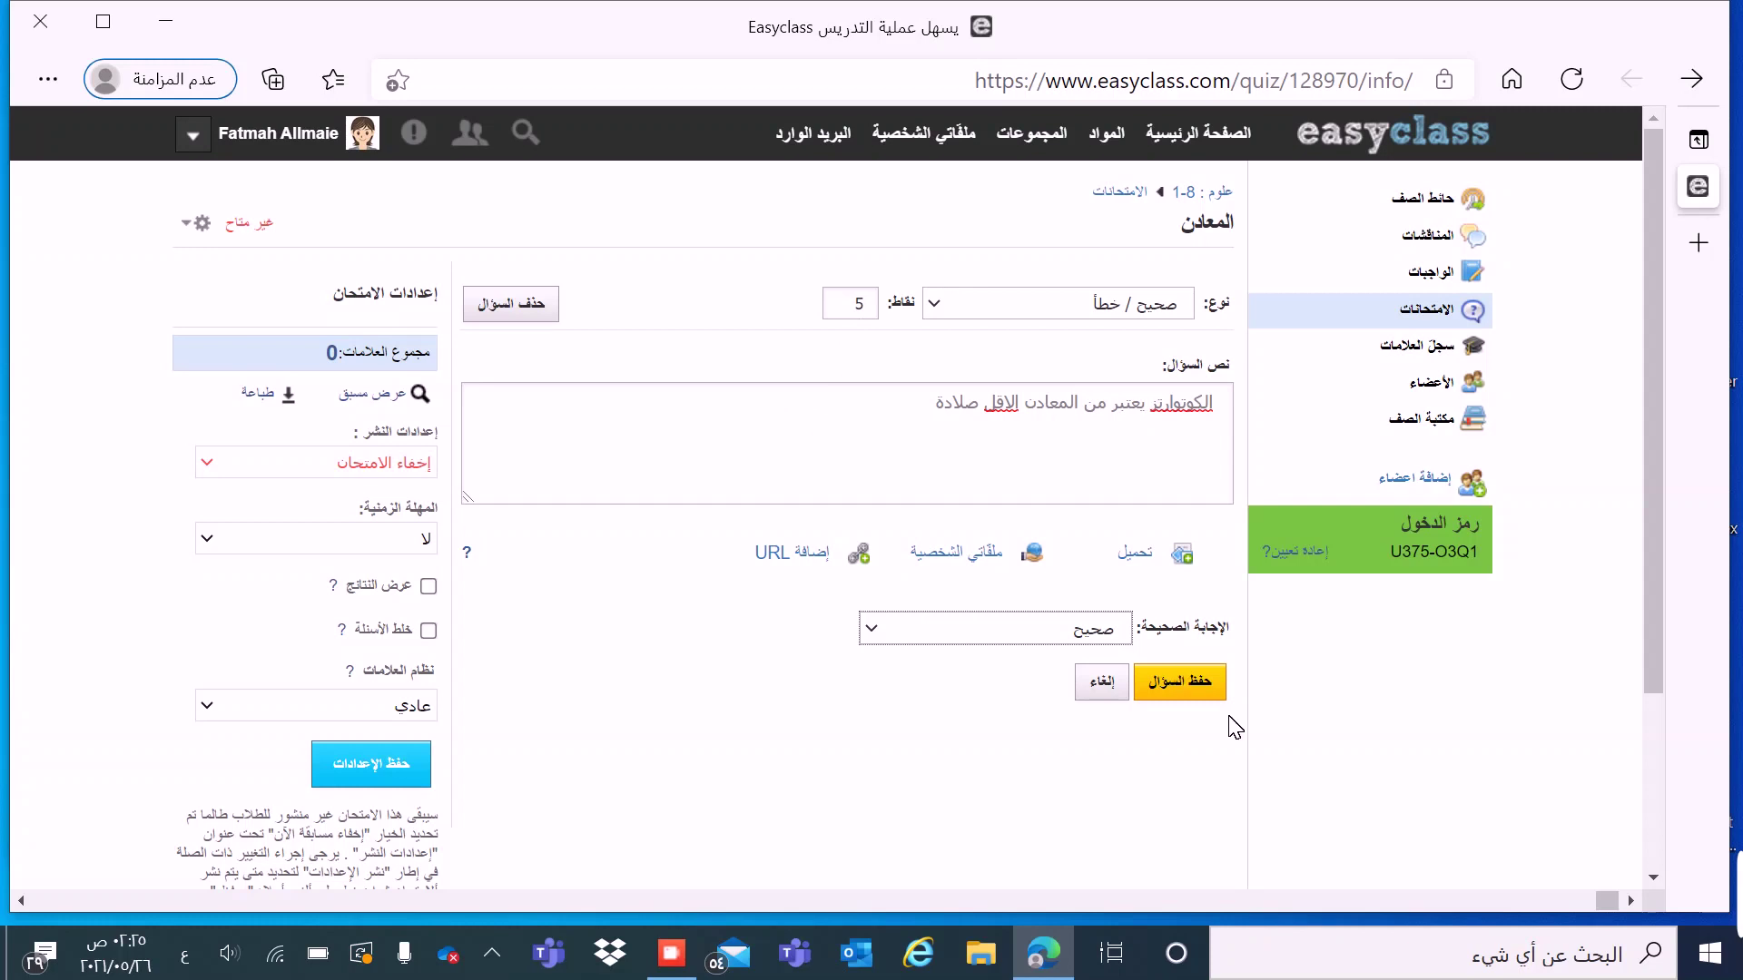
Step: Save the edited true/false question, and start a new multiple-choice question with the text "المعدن الاكثر صلادة"
click(1210, 690)
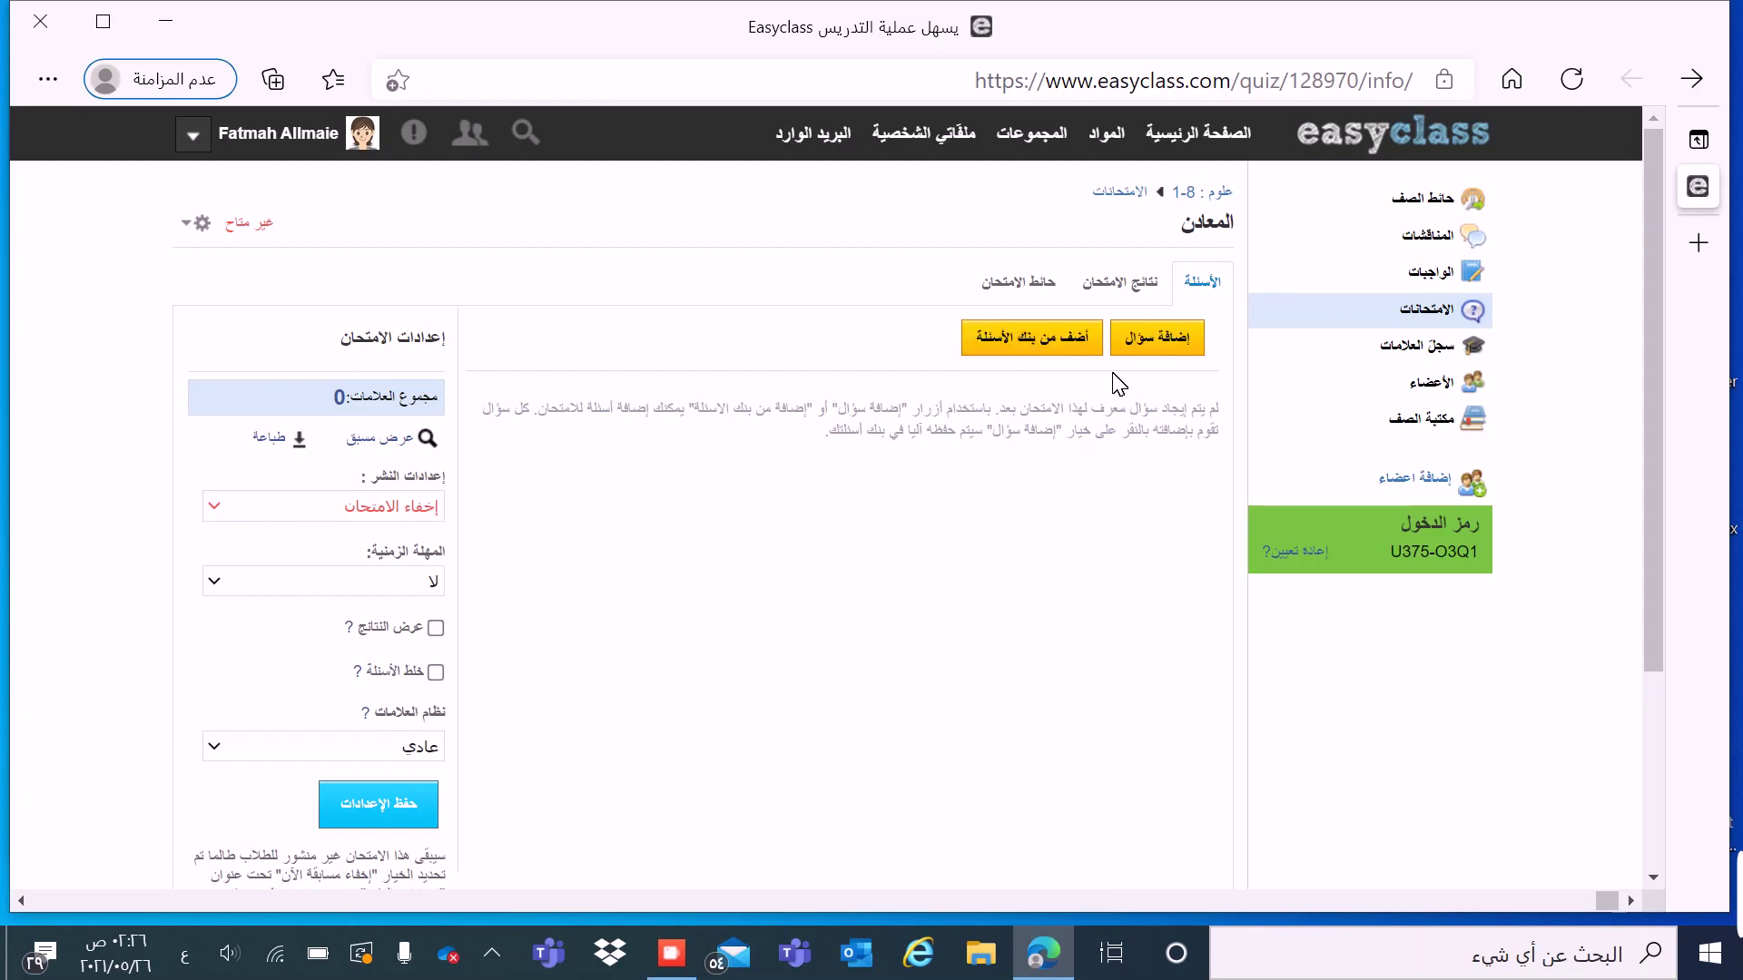
click(1185, 356)
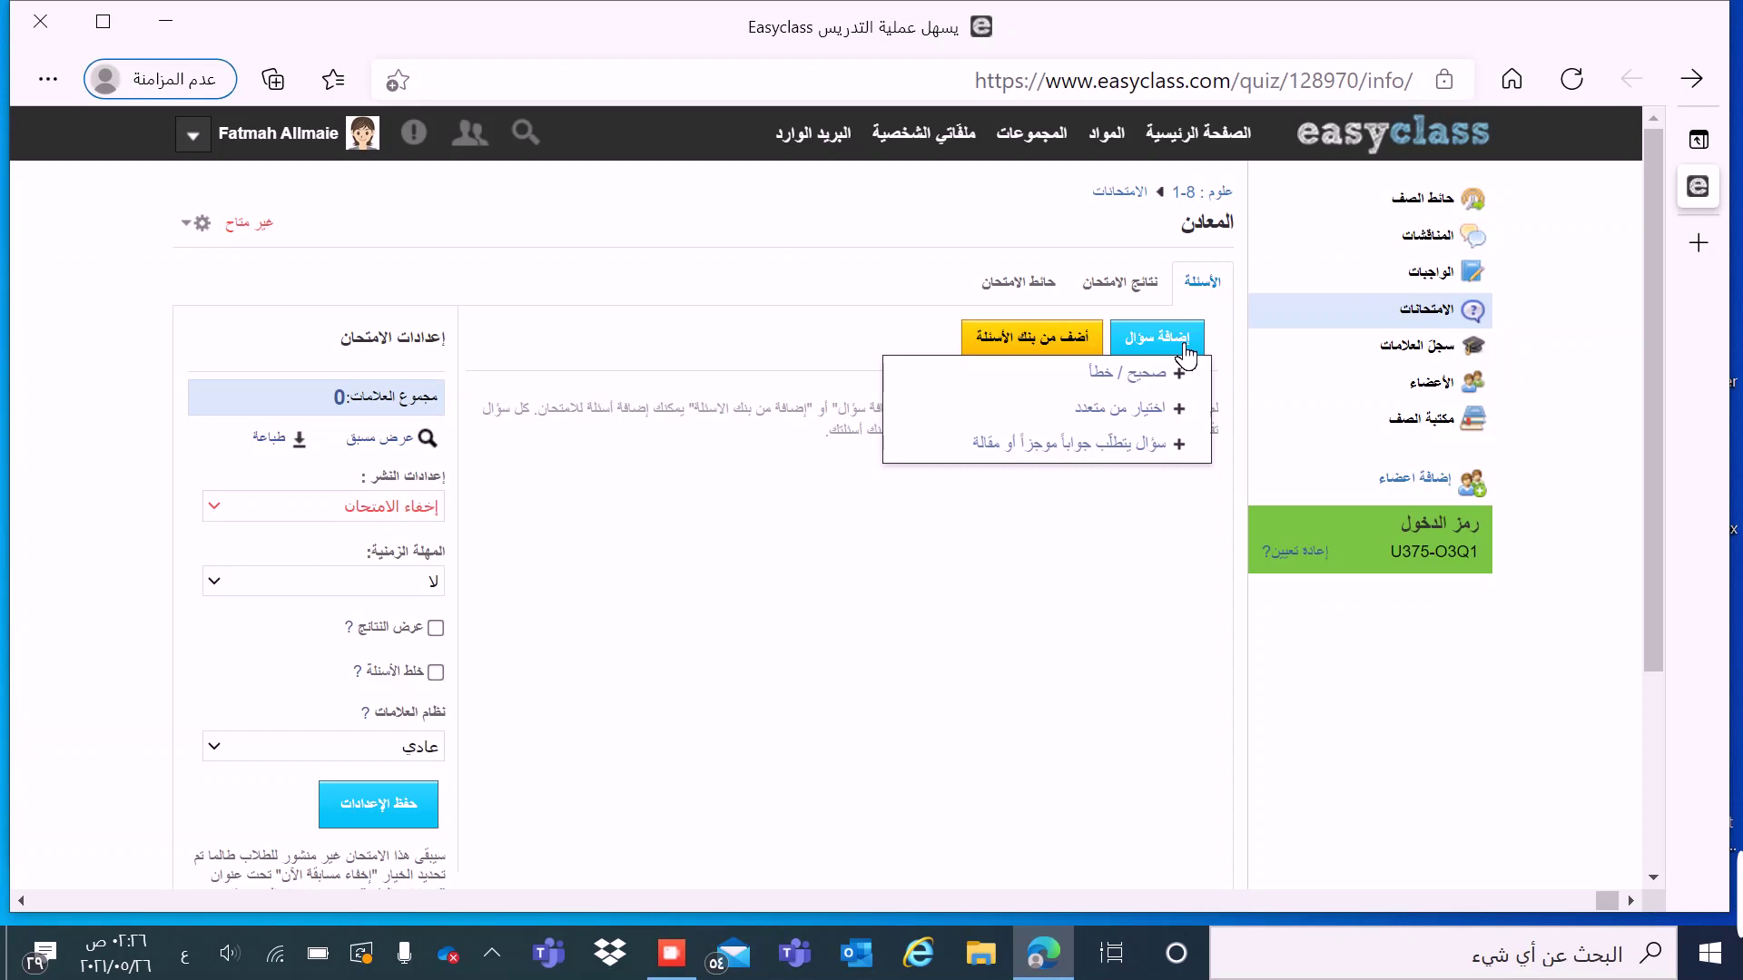
click(1118, 415)
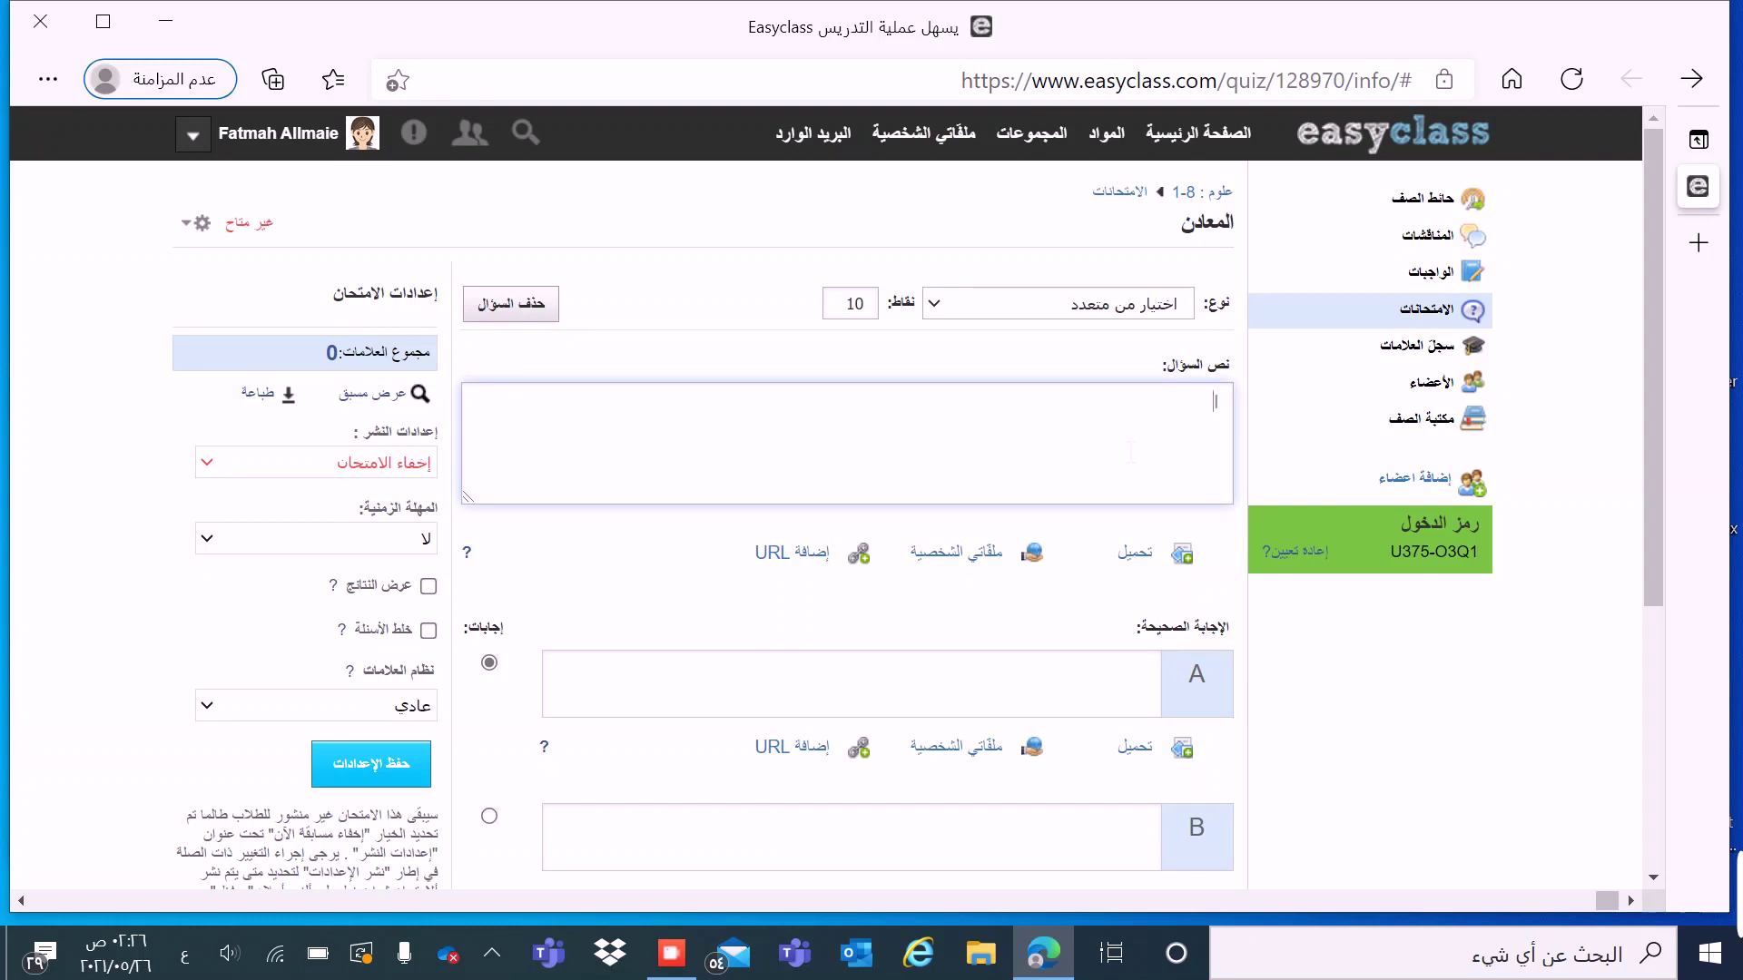
text(المعادن الاكثر صلادة)
drag(1648, 598, 1647, 651)
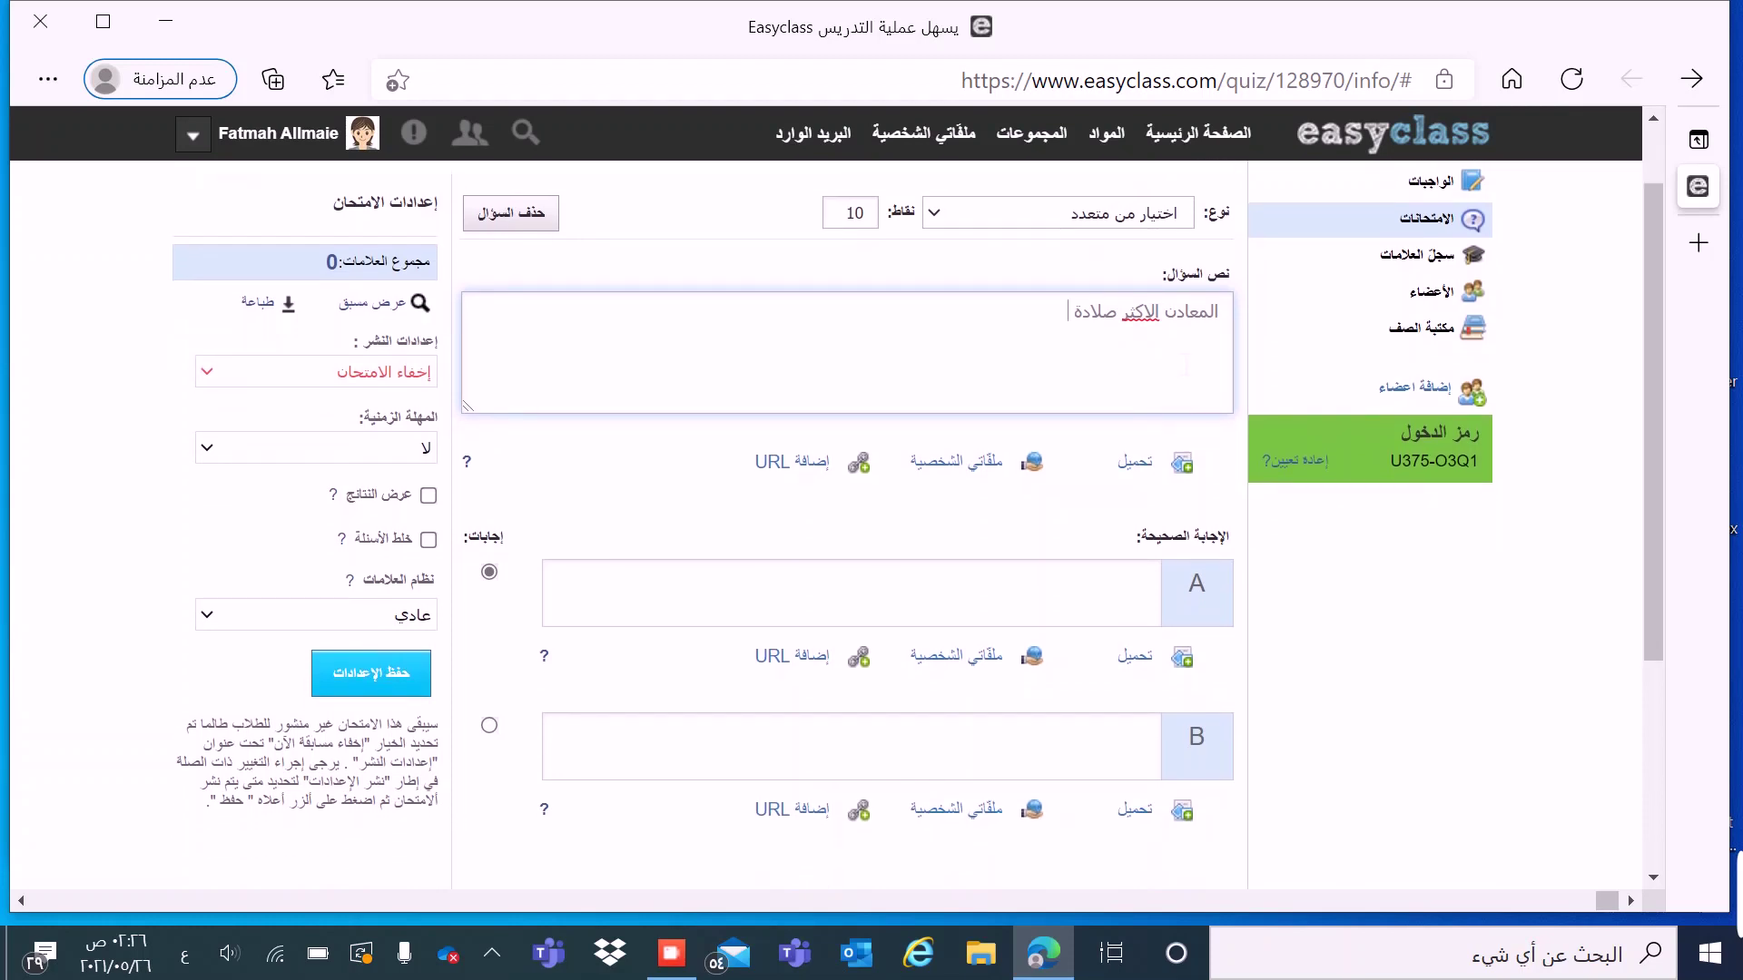
key(BackSpace)
key(BackSpace)
key(BackSpace)
text(دن)
Step: Enter "الالماس" as answer A and "الاوليفين" as answer B of the multiple-choice question
click(1098, 608)
text(الال)
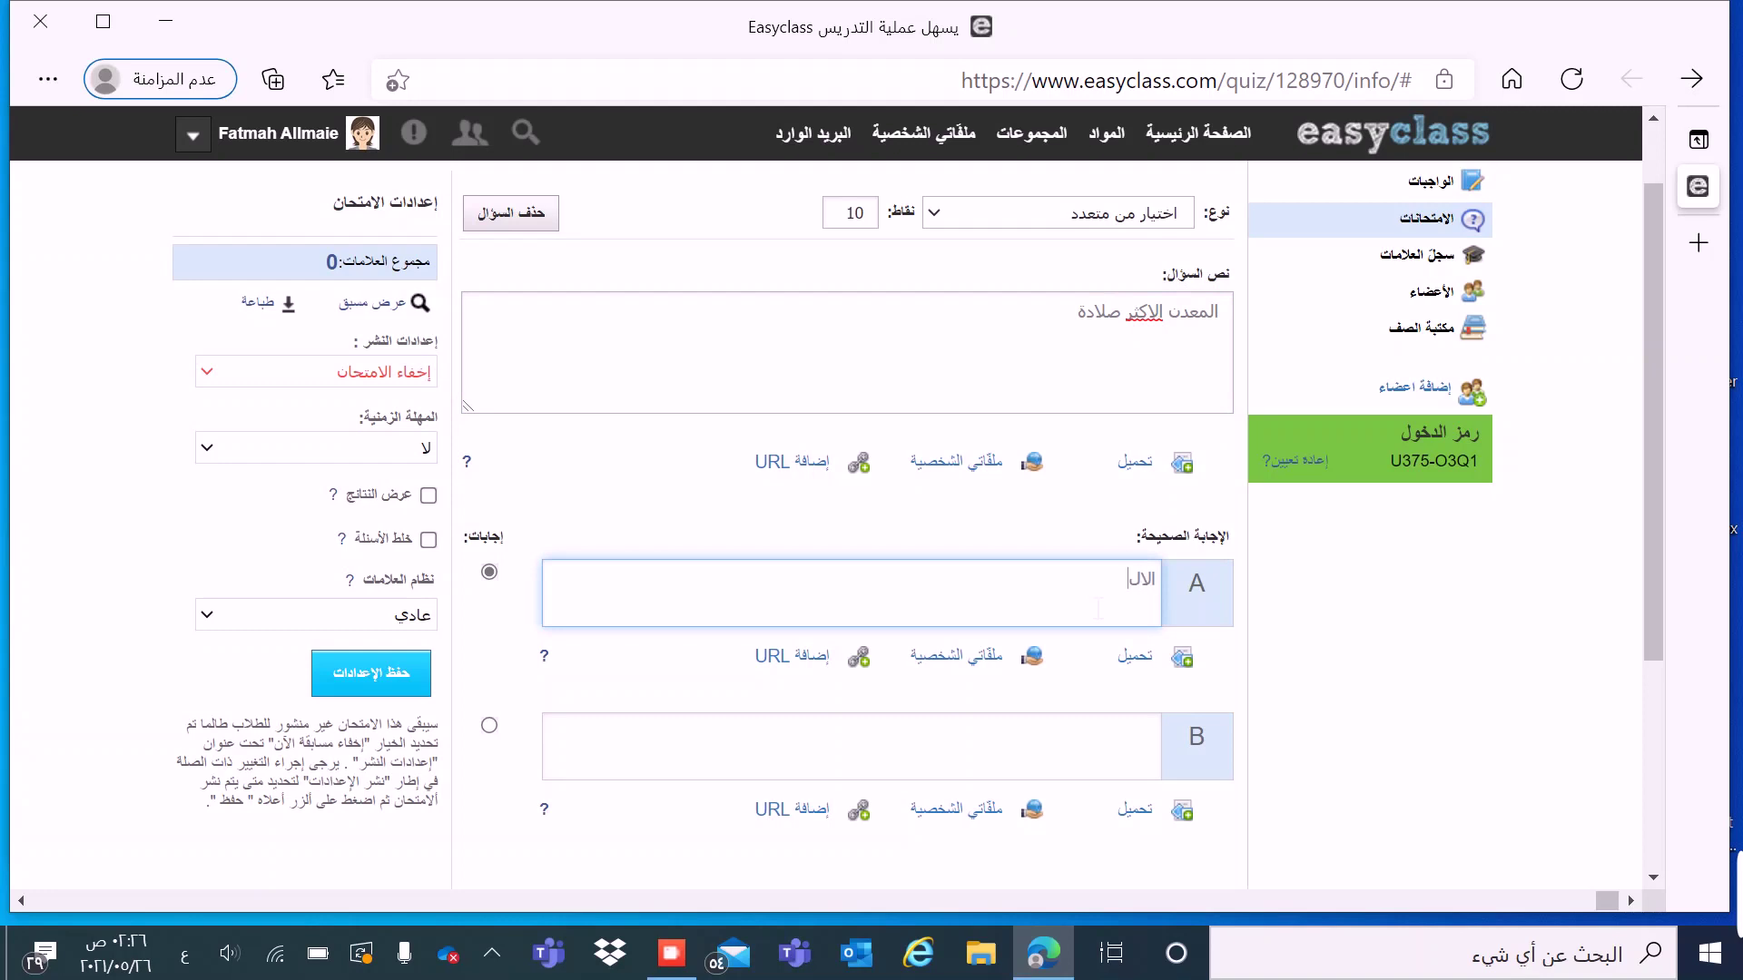
text(ماس)
click(1134, 746)
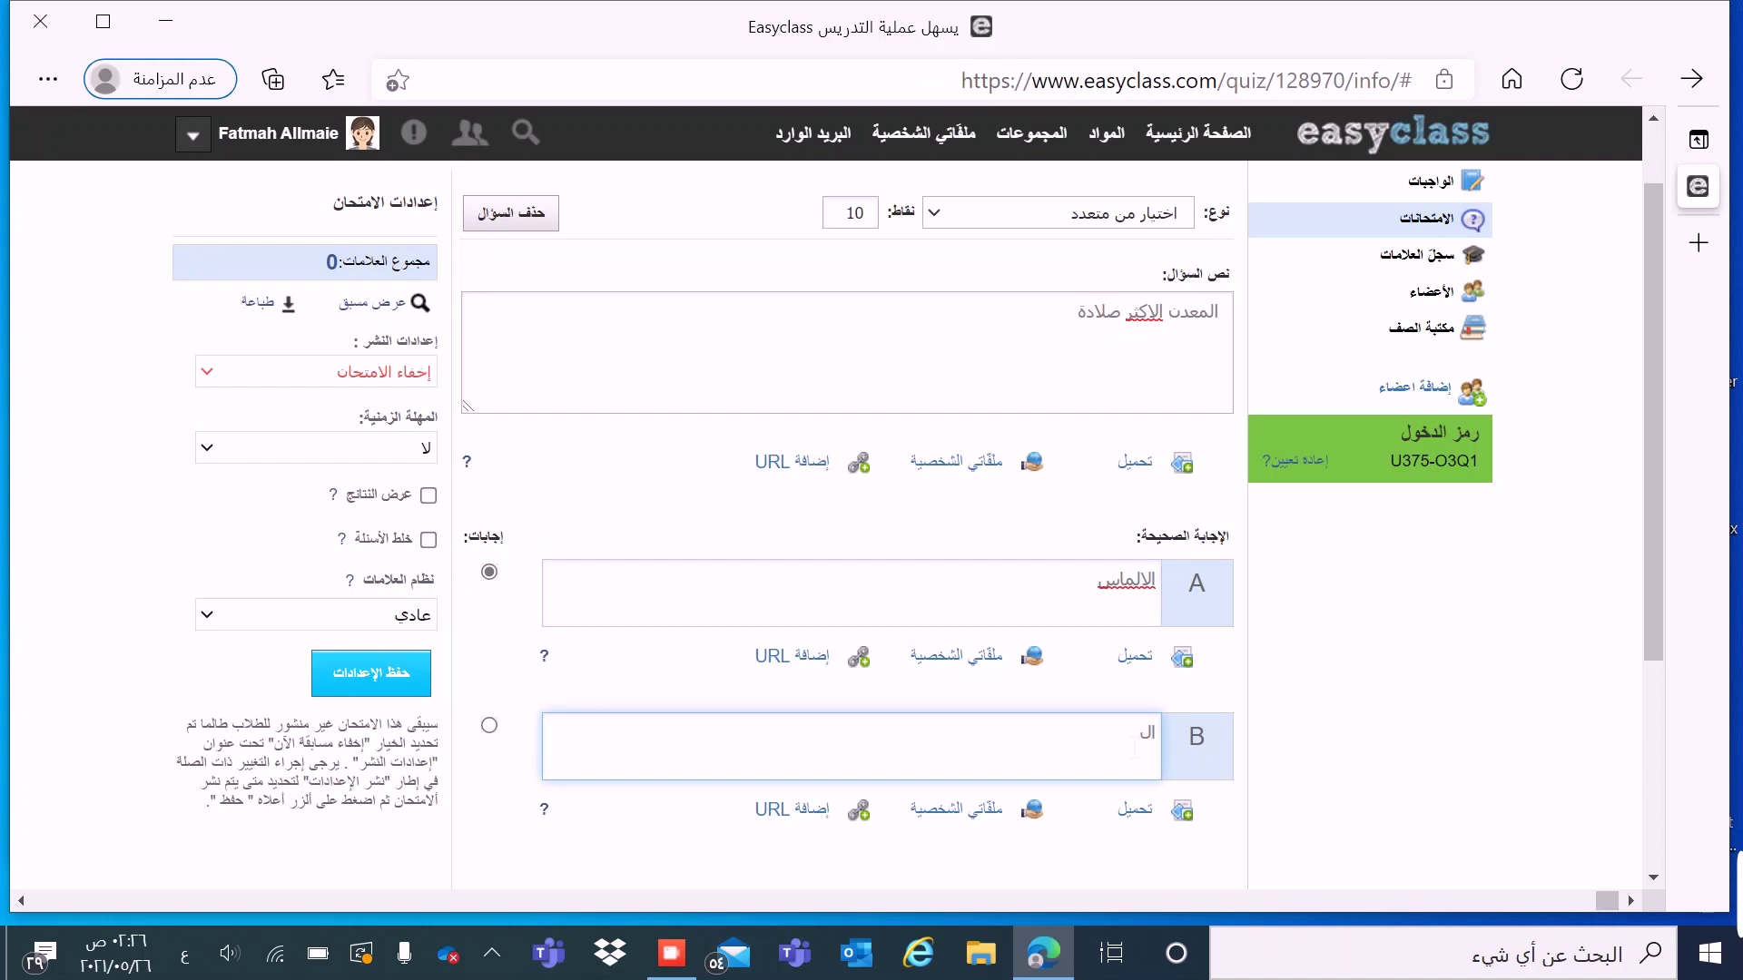
text(الاوليفين)
Step: Add a third answer, "الكوارتز", to the multiple-choice question and delete that answer again
scroll(1650, 672, down, 1)
scroll(1650, 671, down, 2)
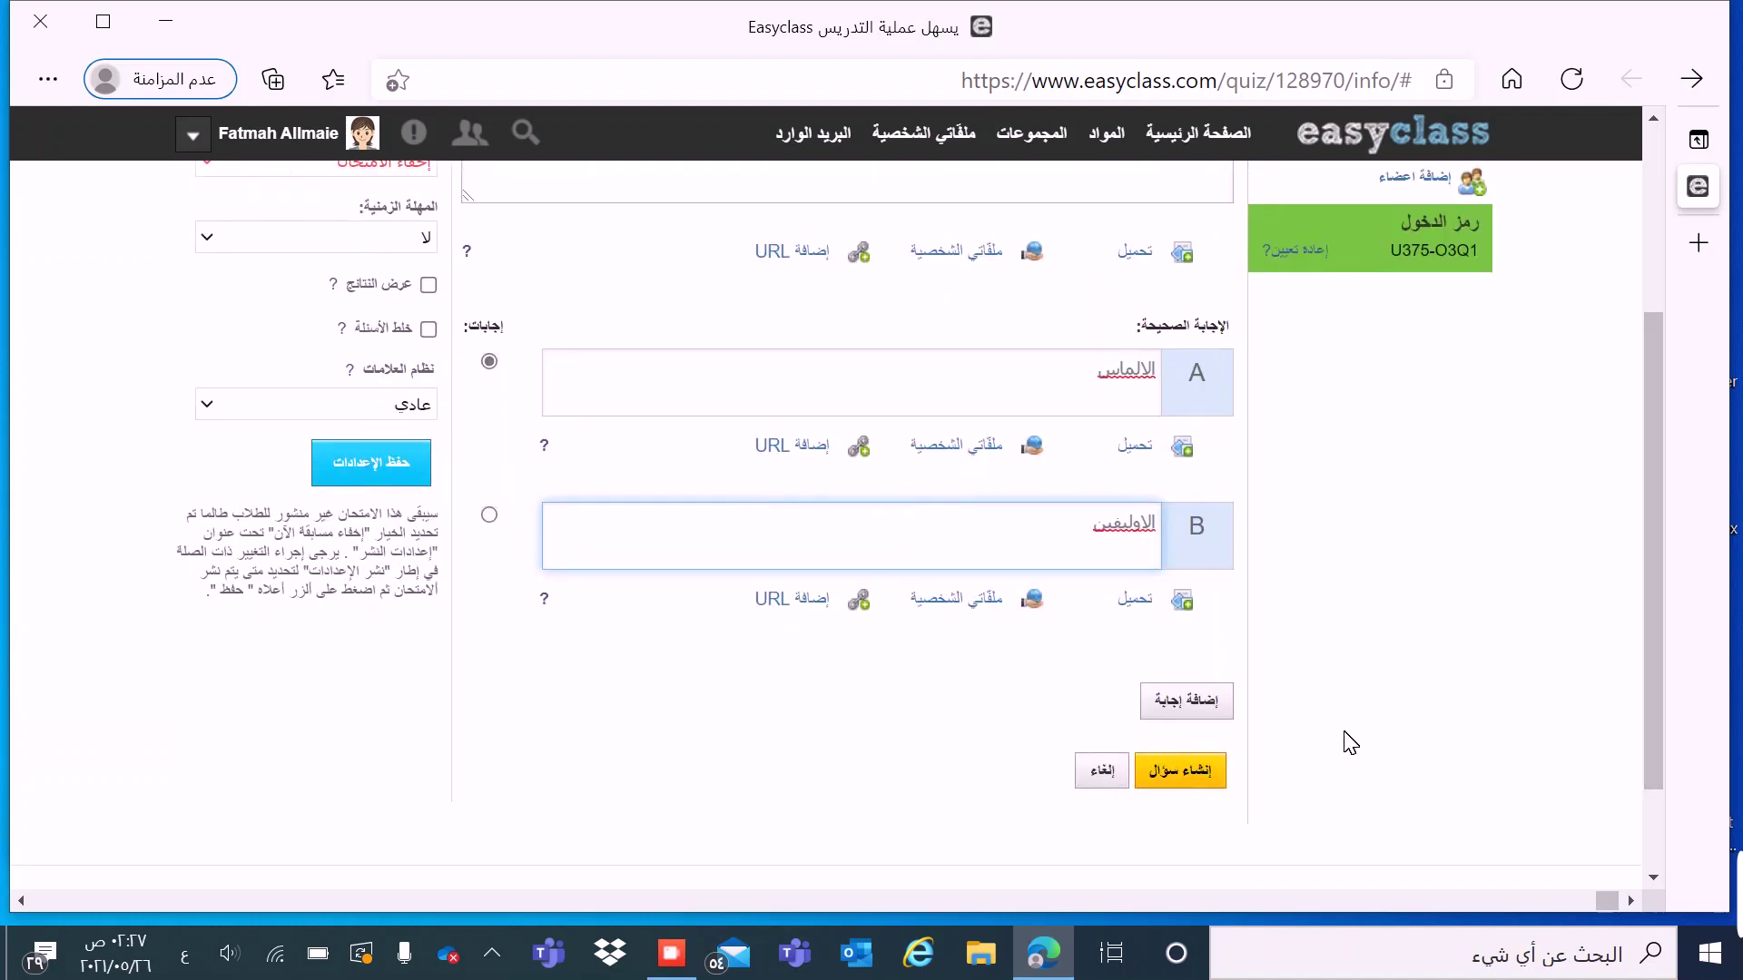
click(1200, 708)
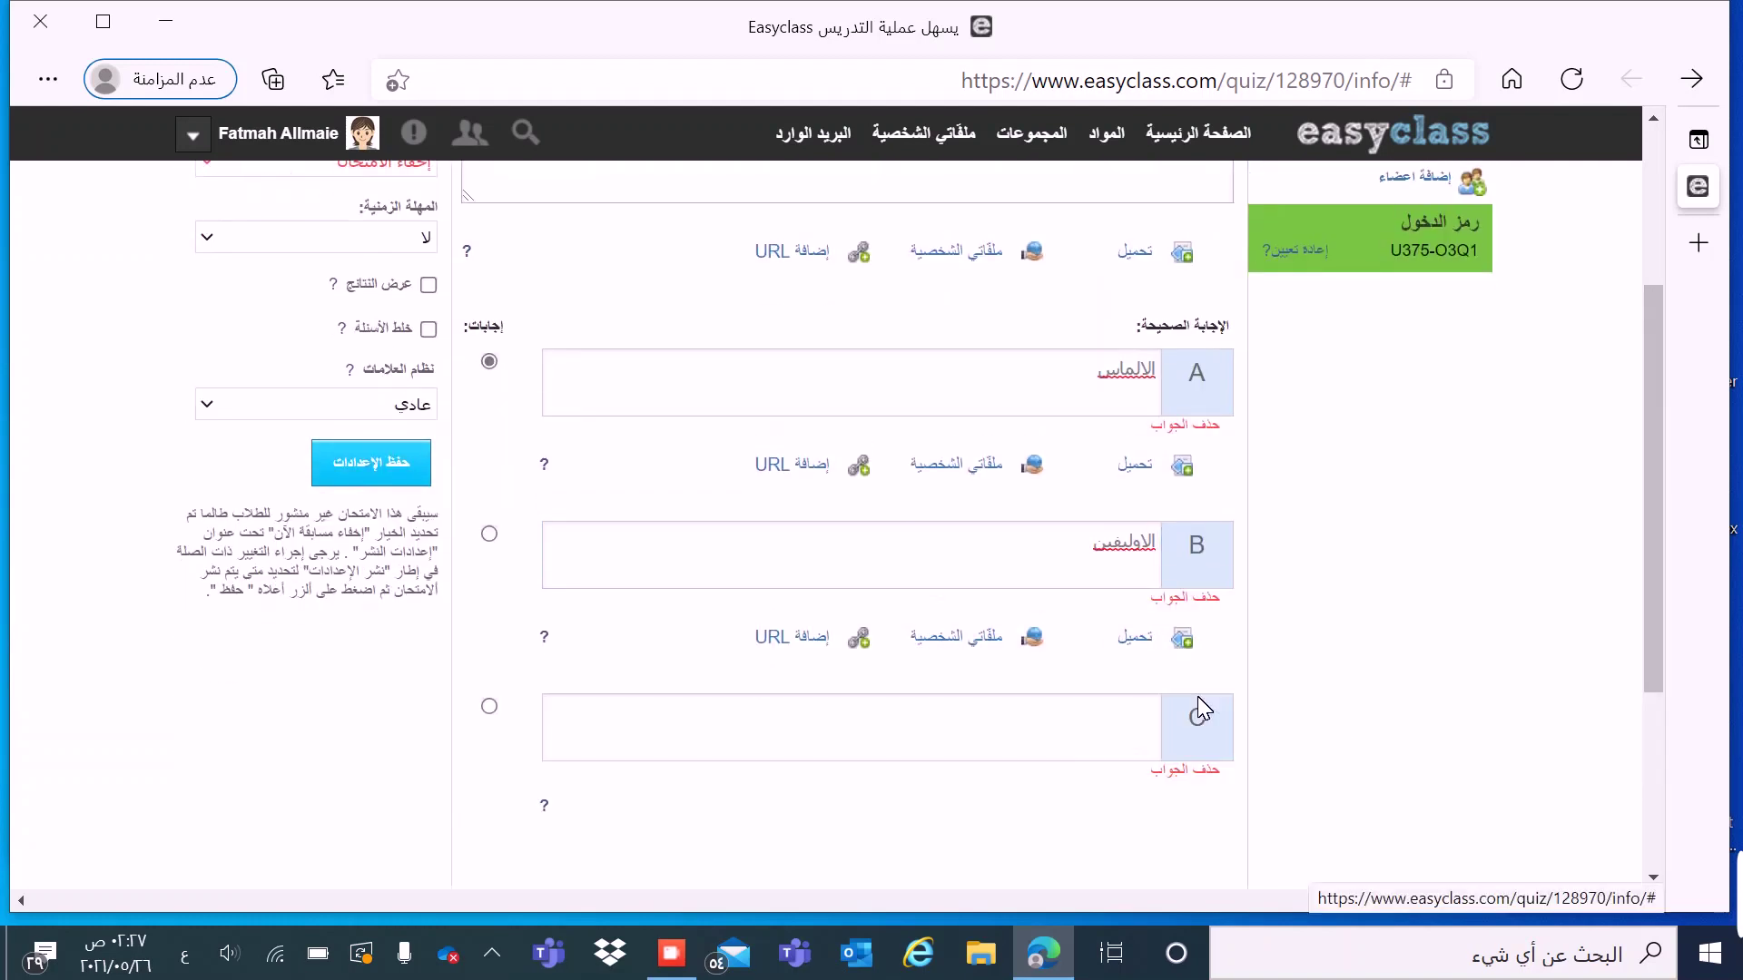
click(1105, 739)
text(الكو)
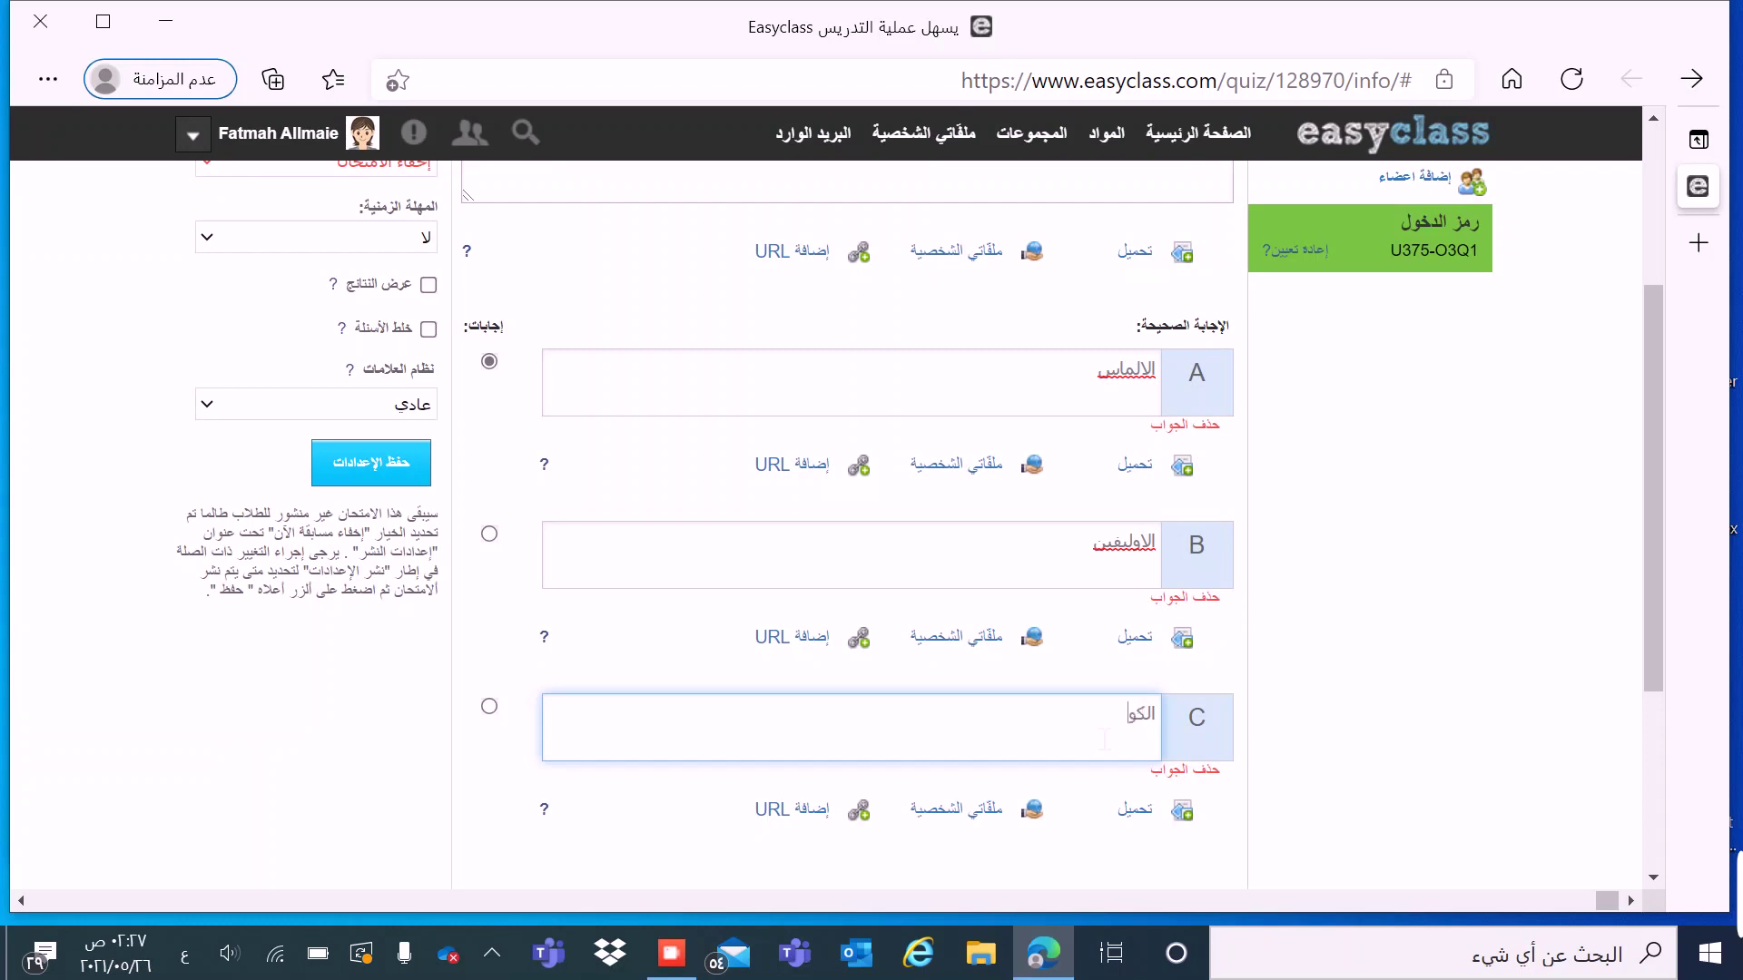
text(ارتز)
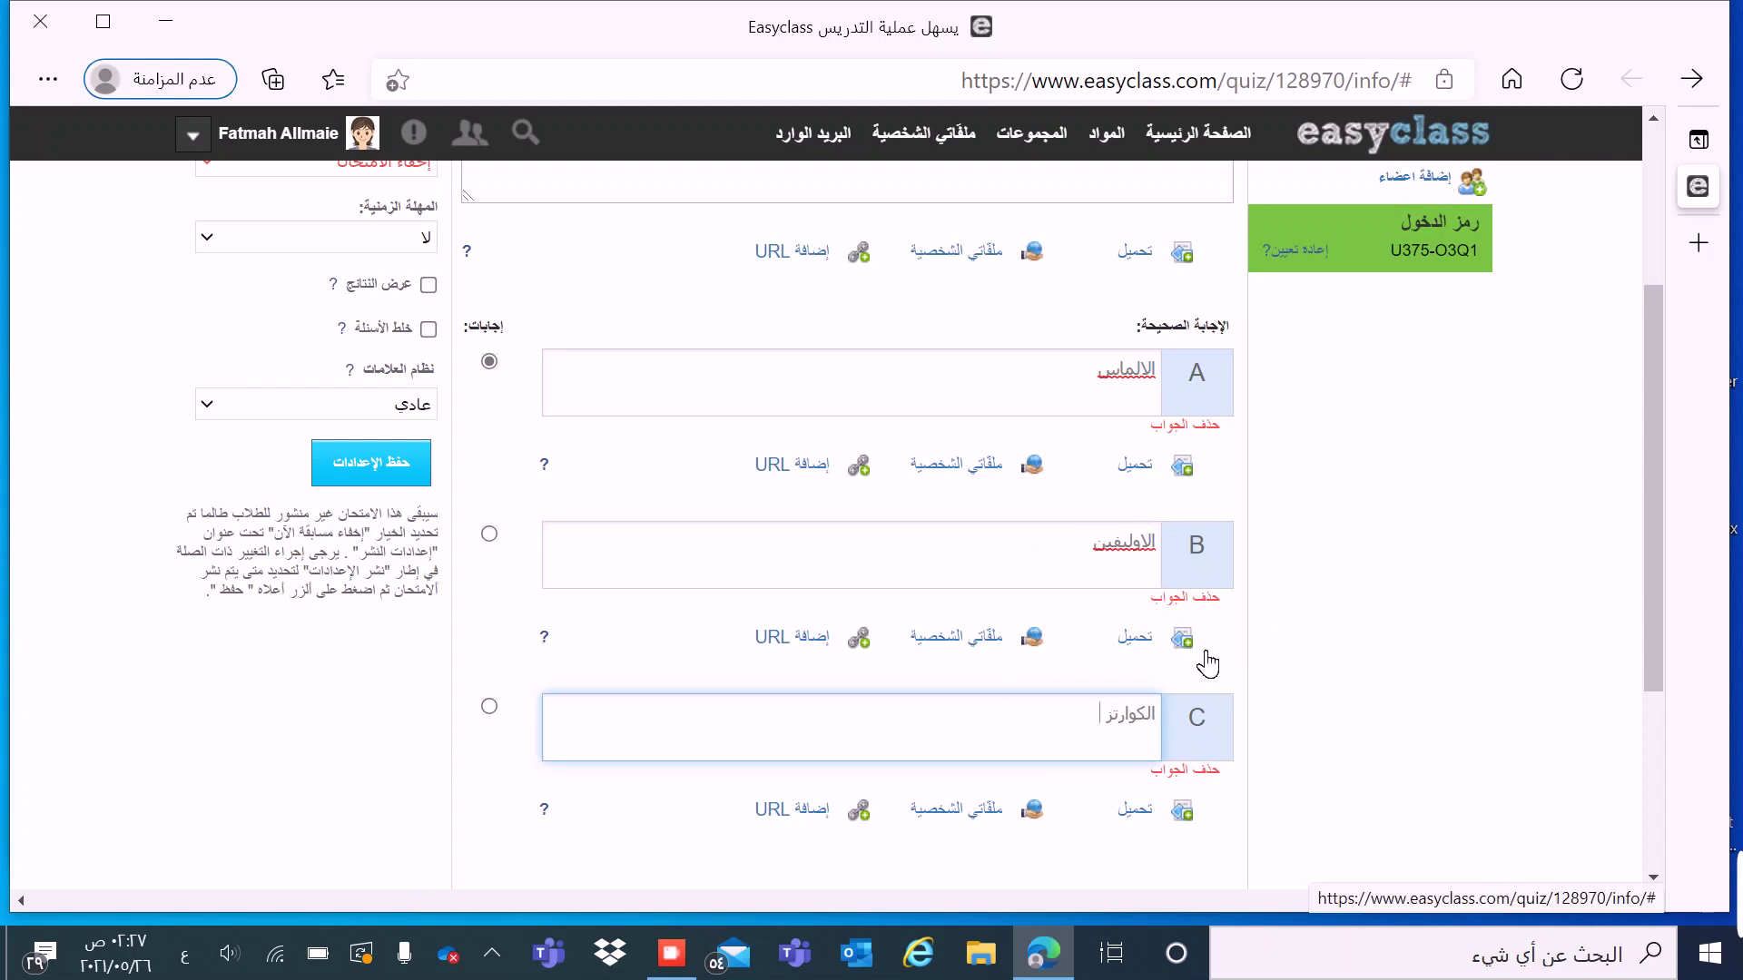
click(1187, 771)
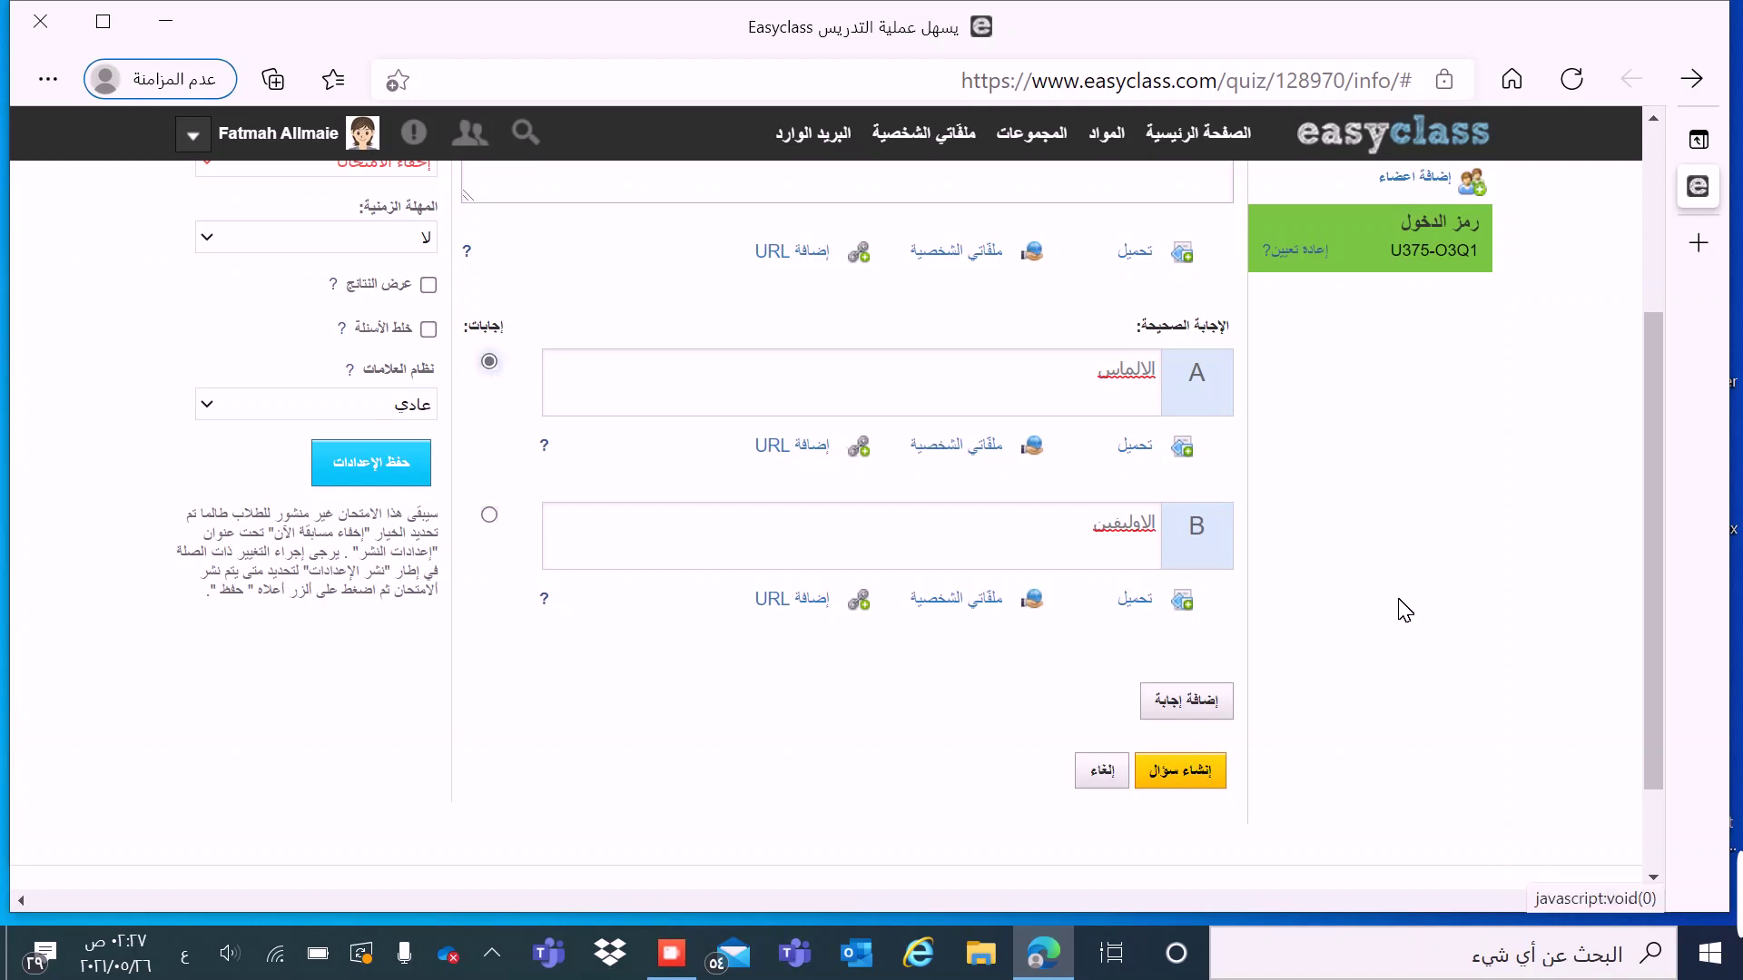
Step: Review the question form and create the multiple-choice question with answer A as the correct one
drag(1652, 685, 1659, 532)
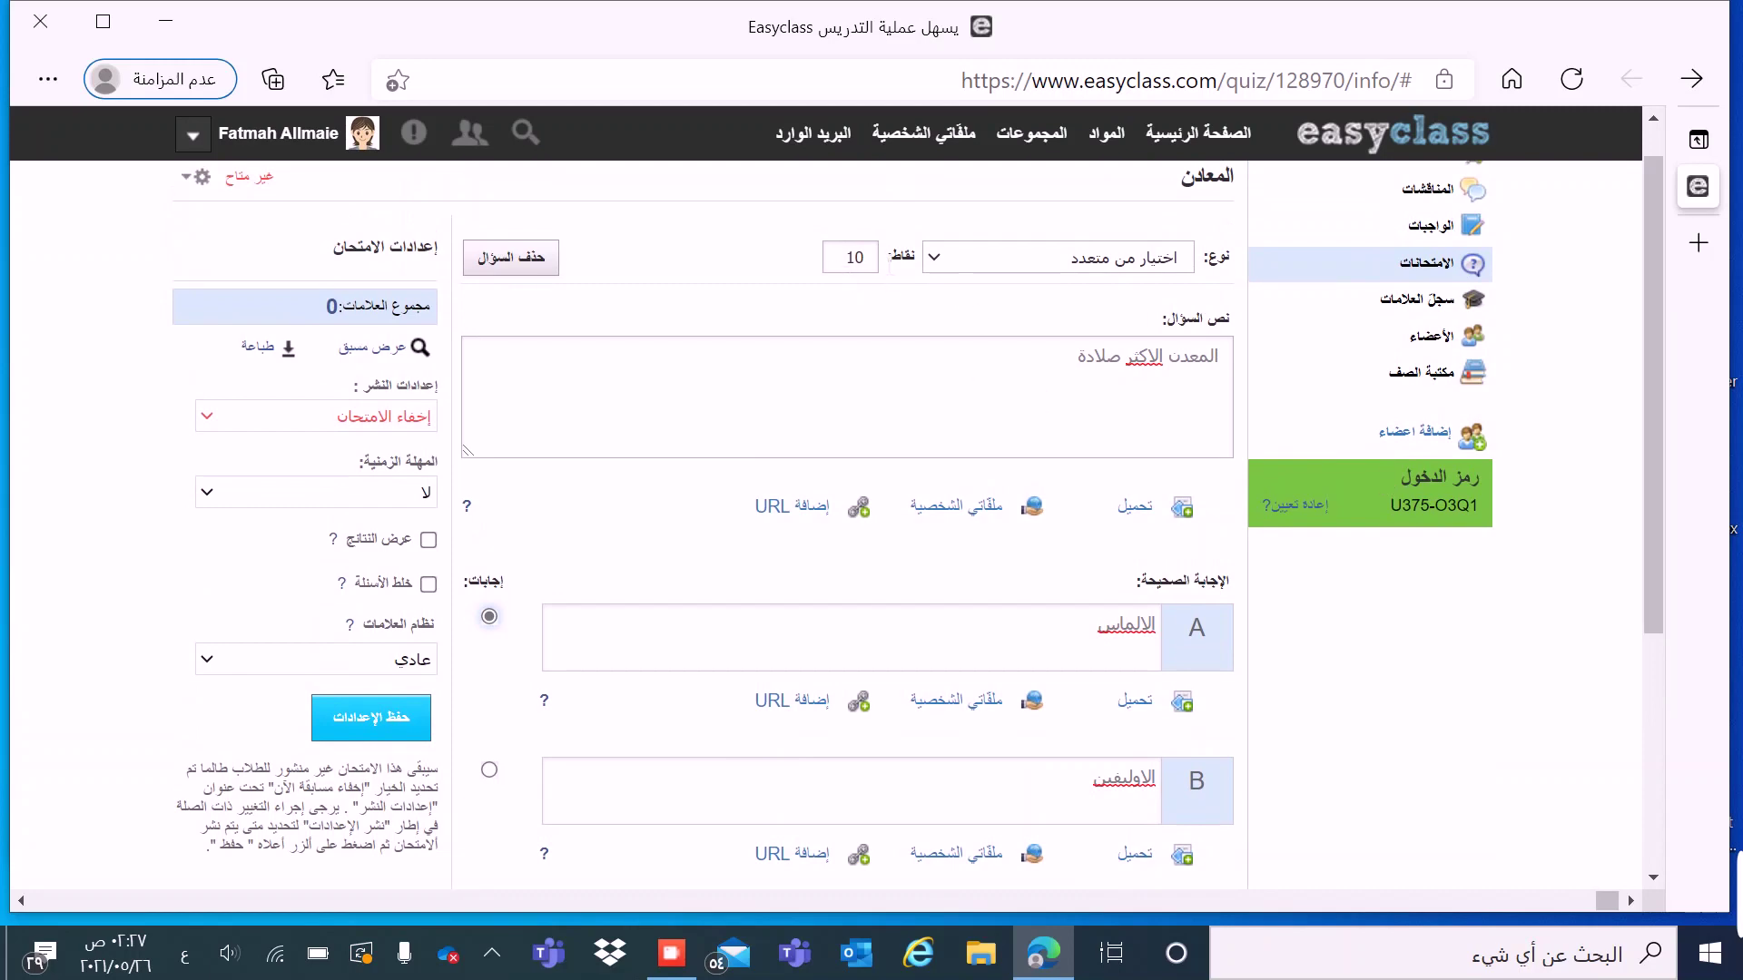
drag(1653, 594, 1654, 745)
click(1202, 782)
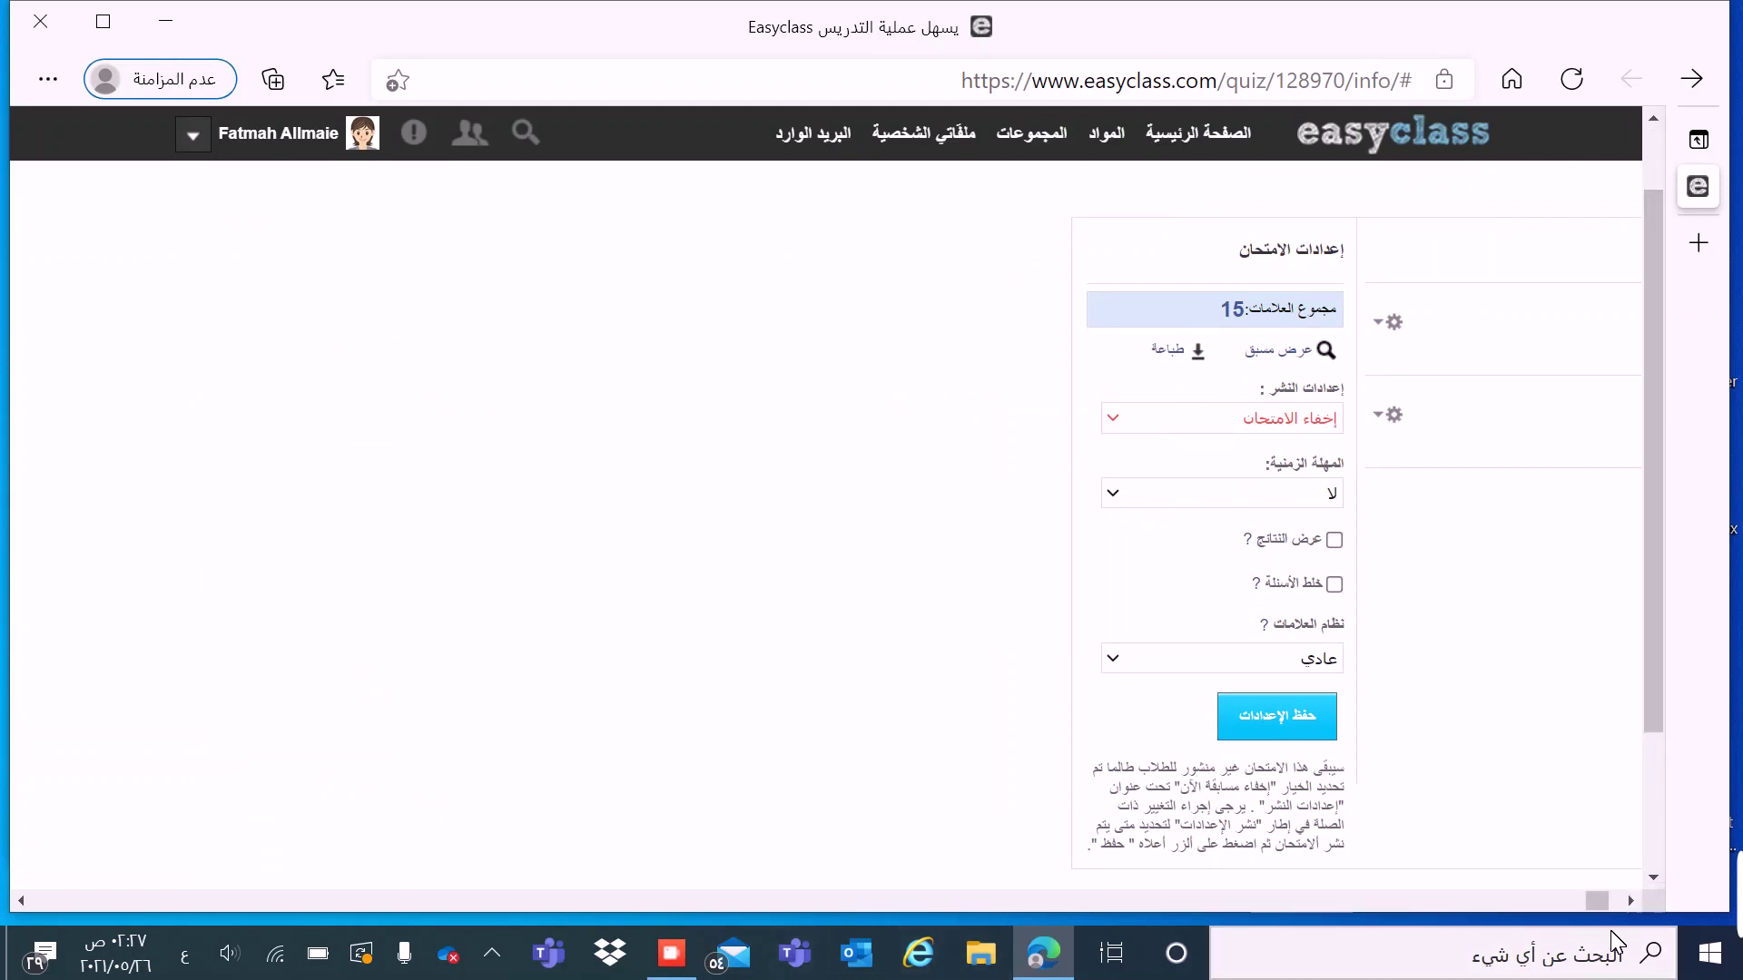
Step: Preview the exam as students see it and end the preview
click(1630, 902)
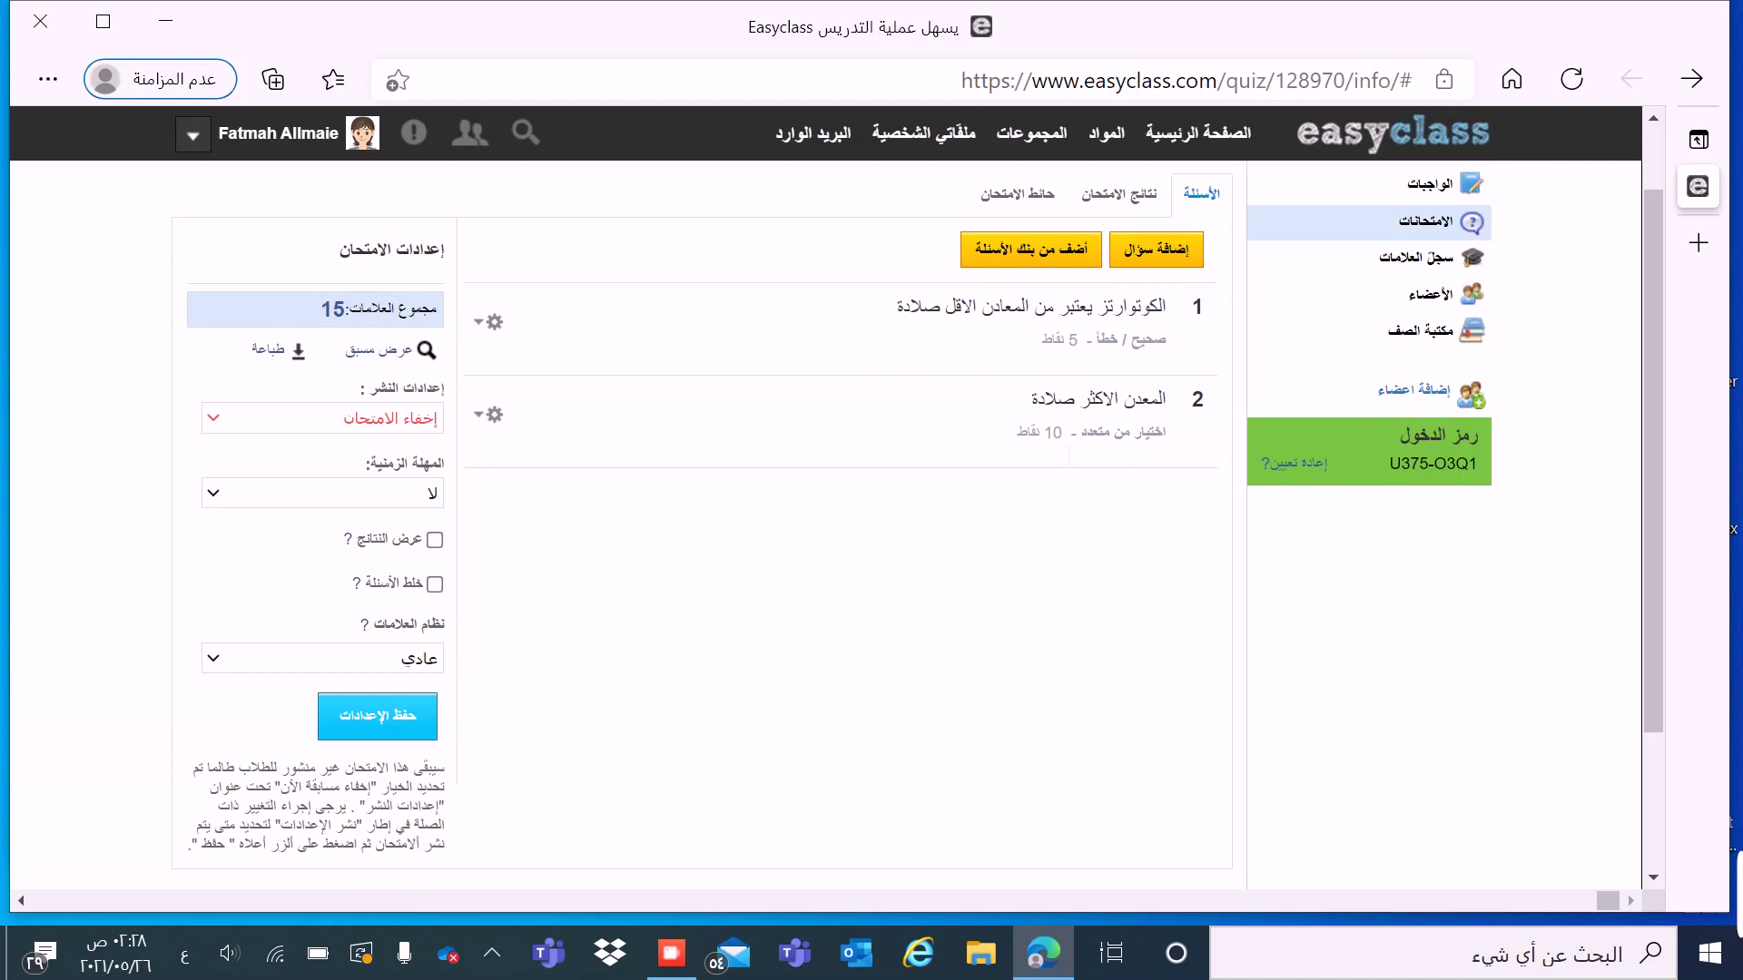
click(406, 358)
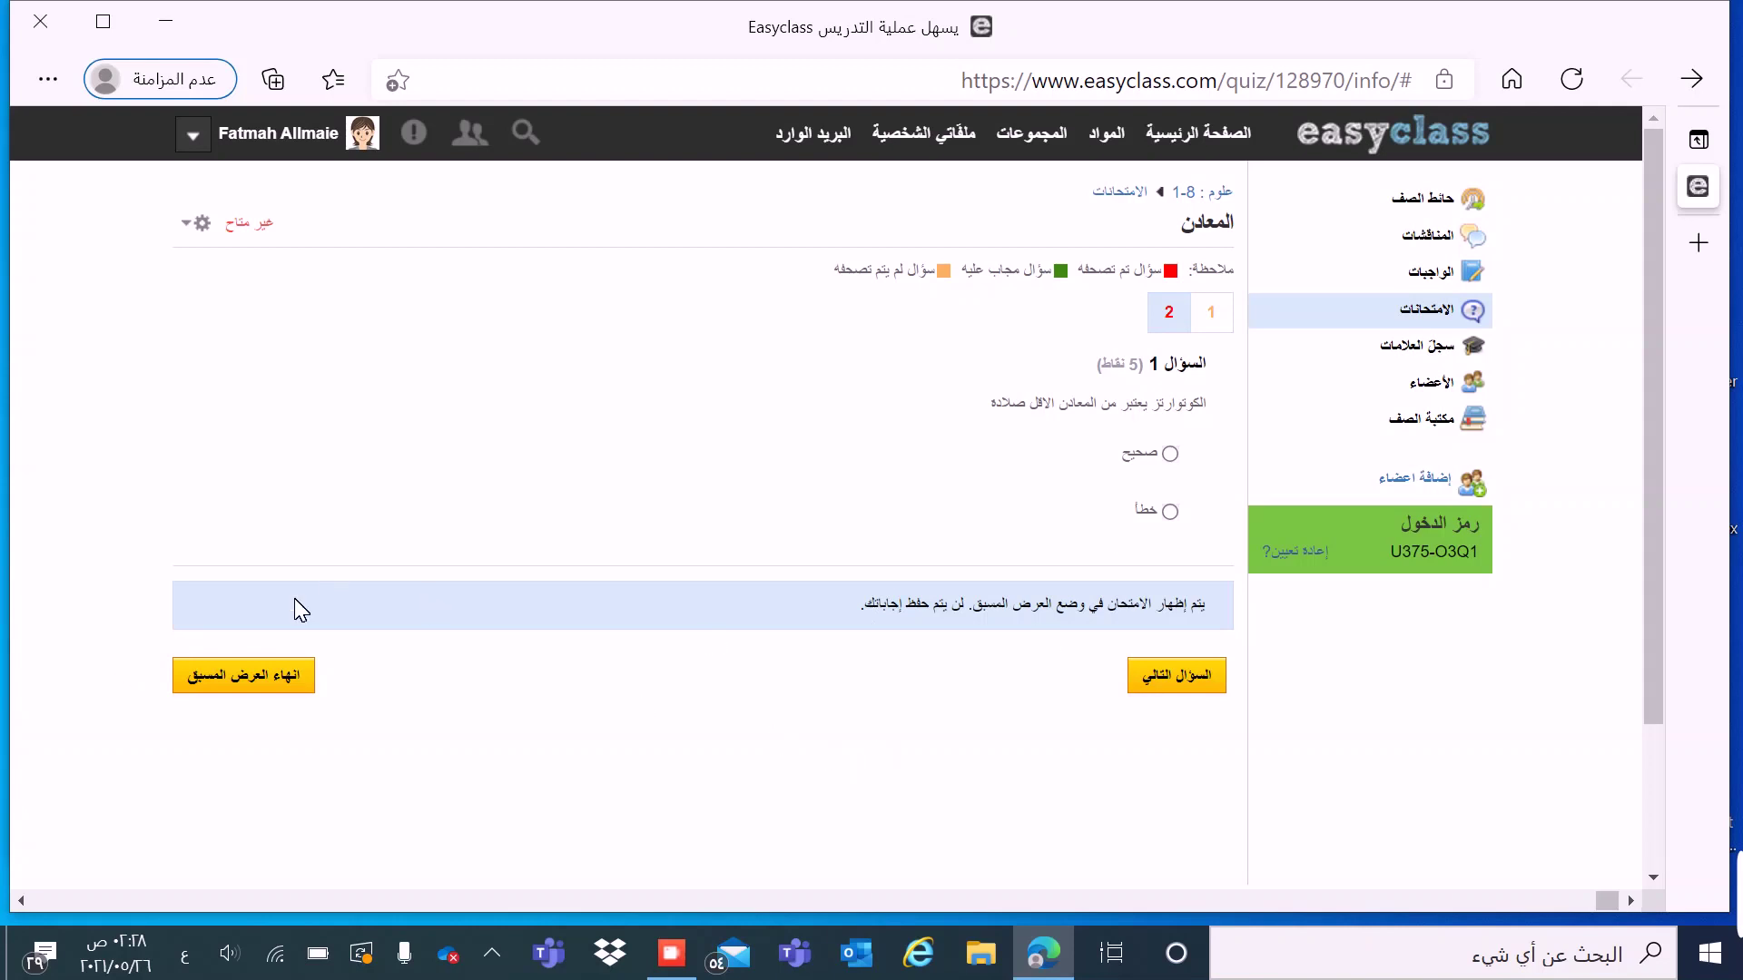
click(287, 681)
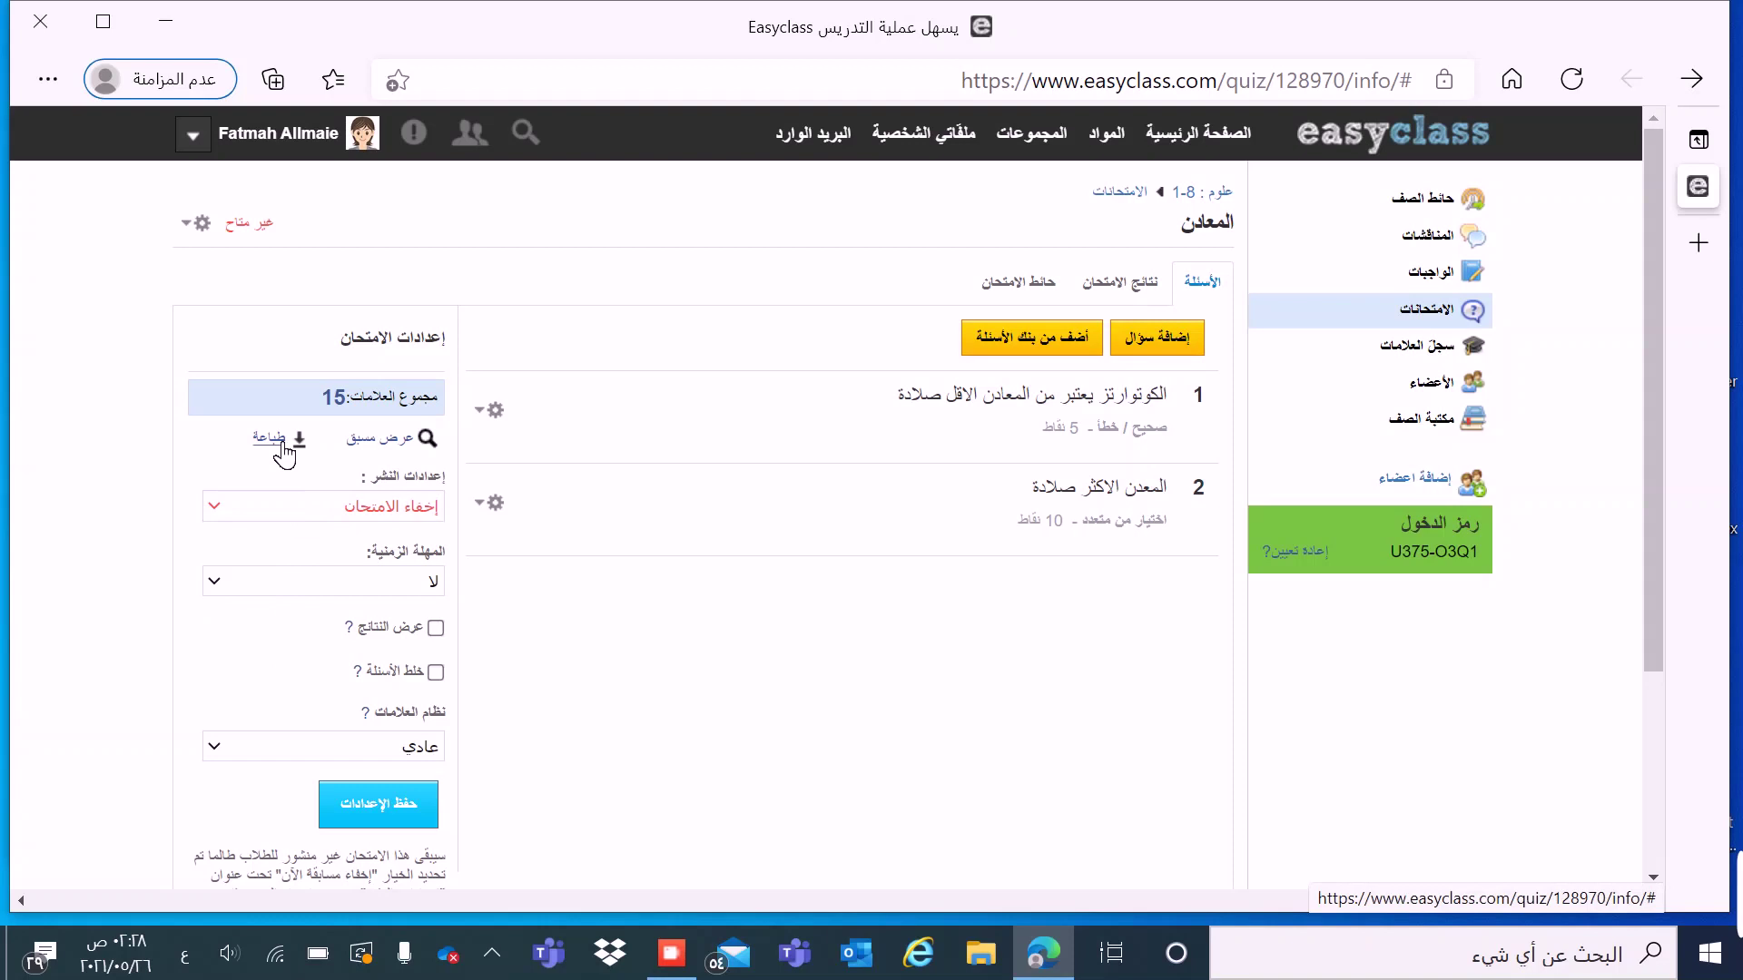
Step: Schedule the exam's publication with the "تحديد موعد الامتحان" option, starting on 26-05-2021 at 07:28
click(391, 508)
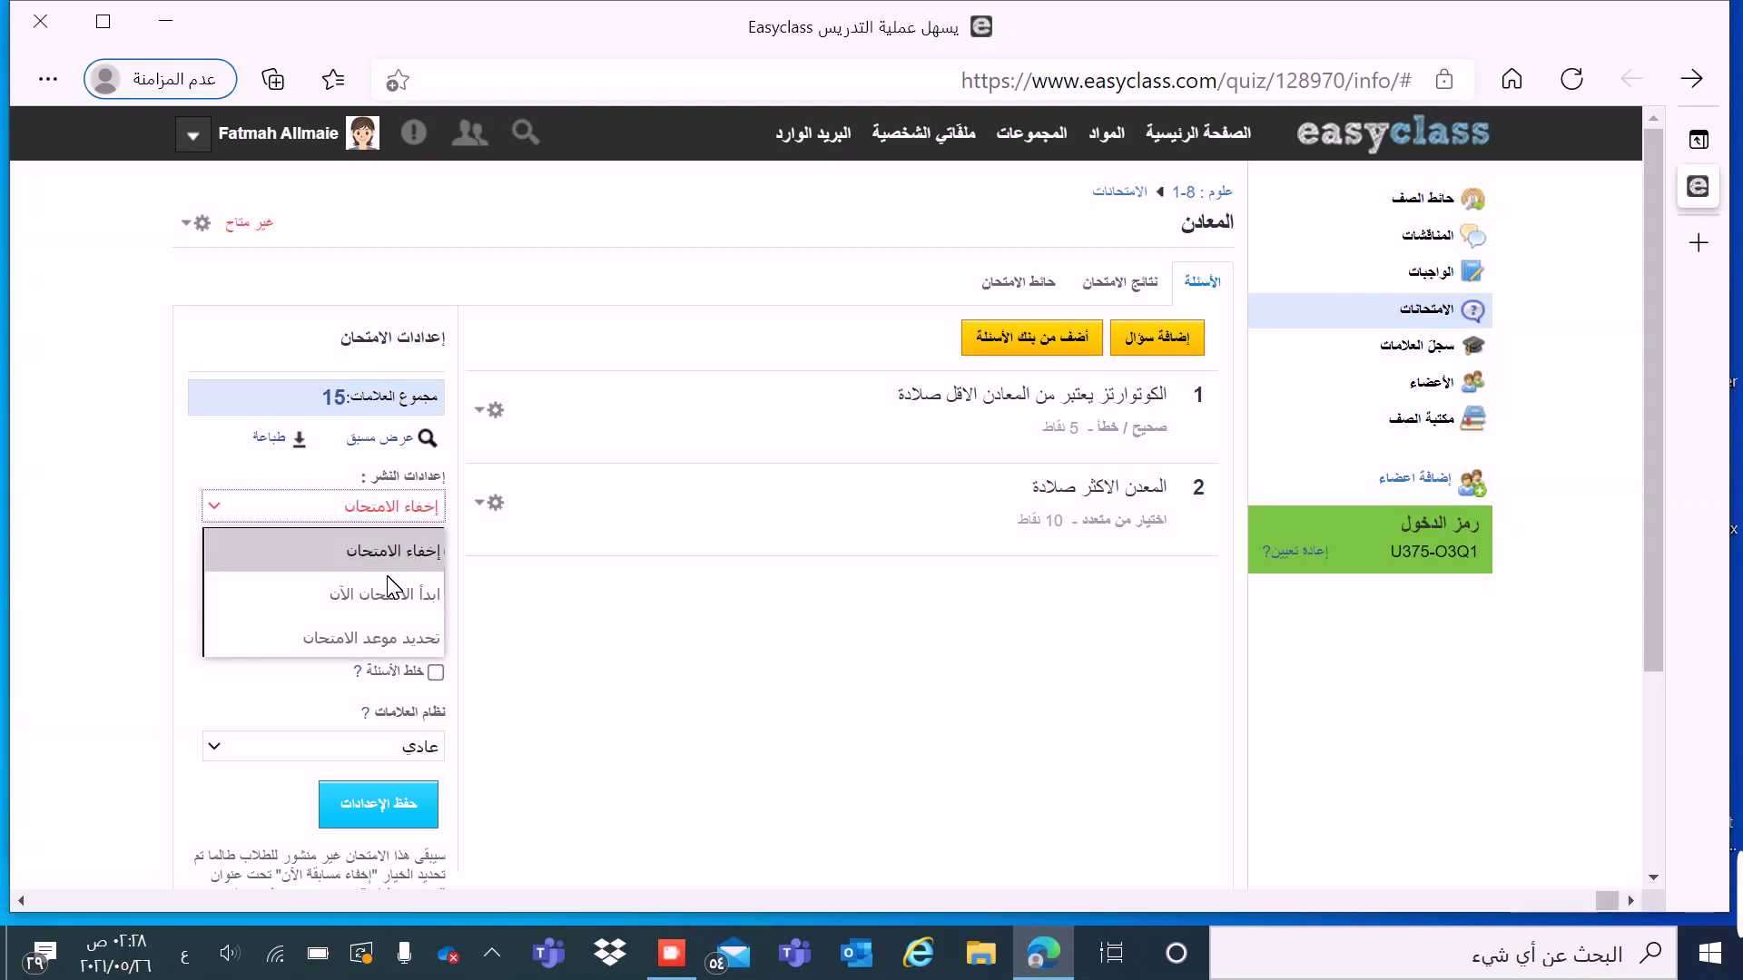
click(393, 635)
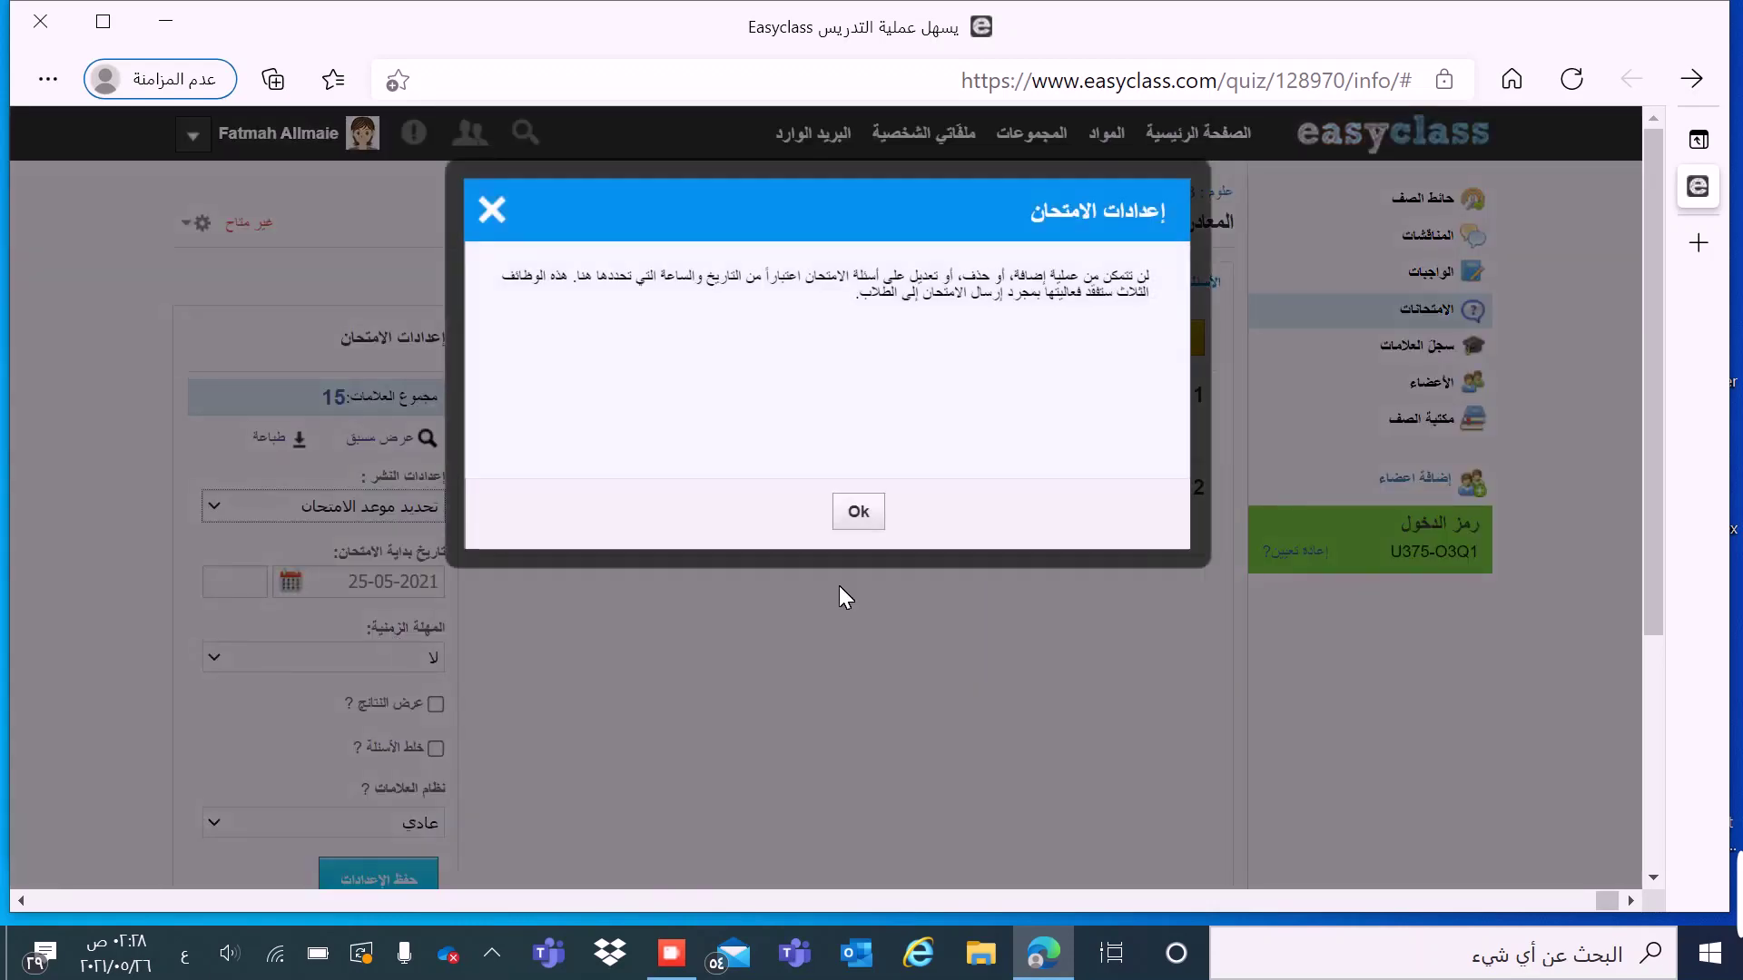
click(867, 501)
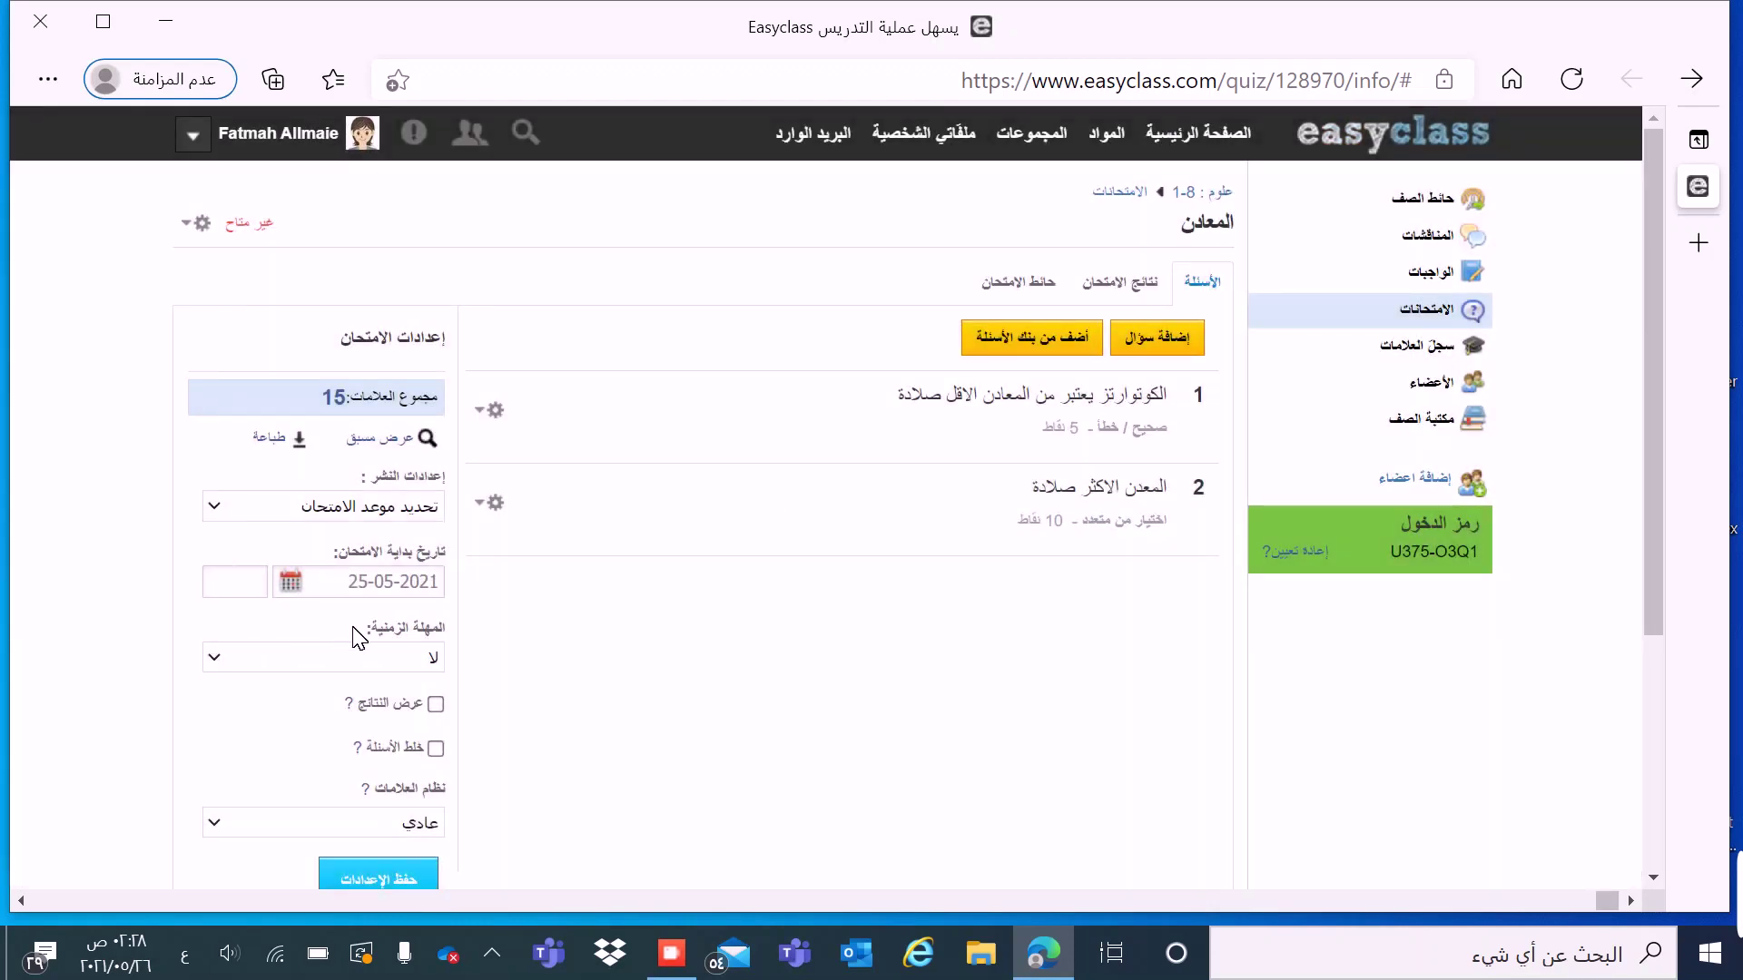
click(309, 581)
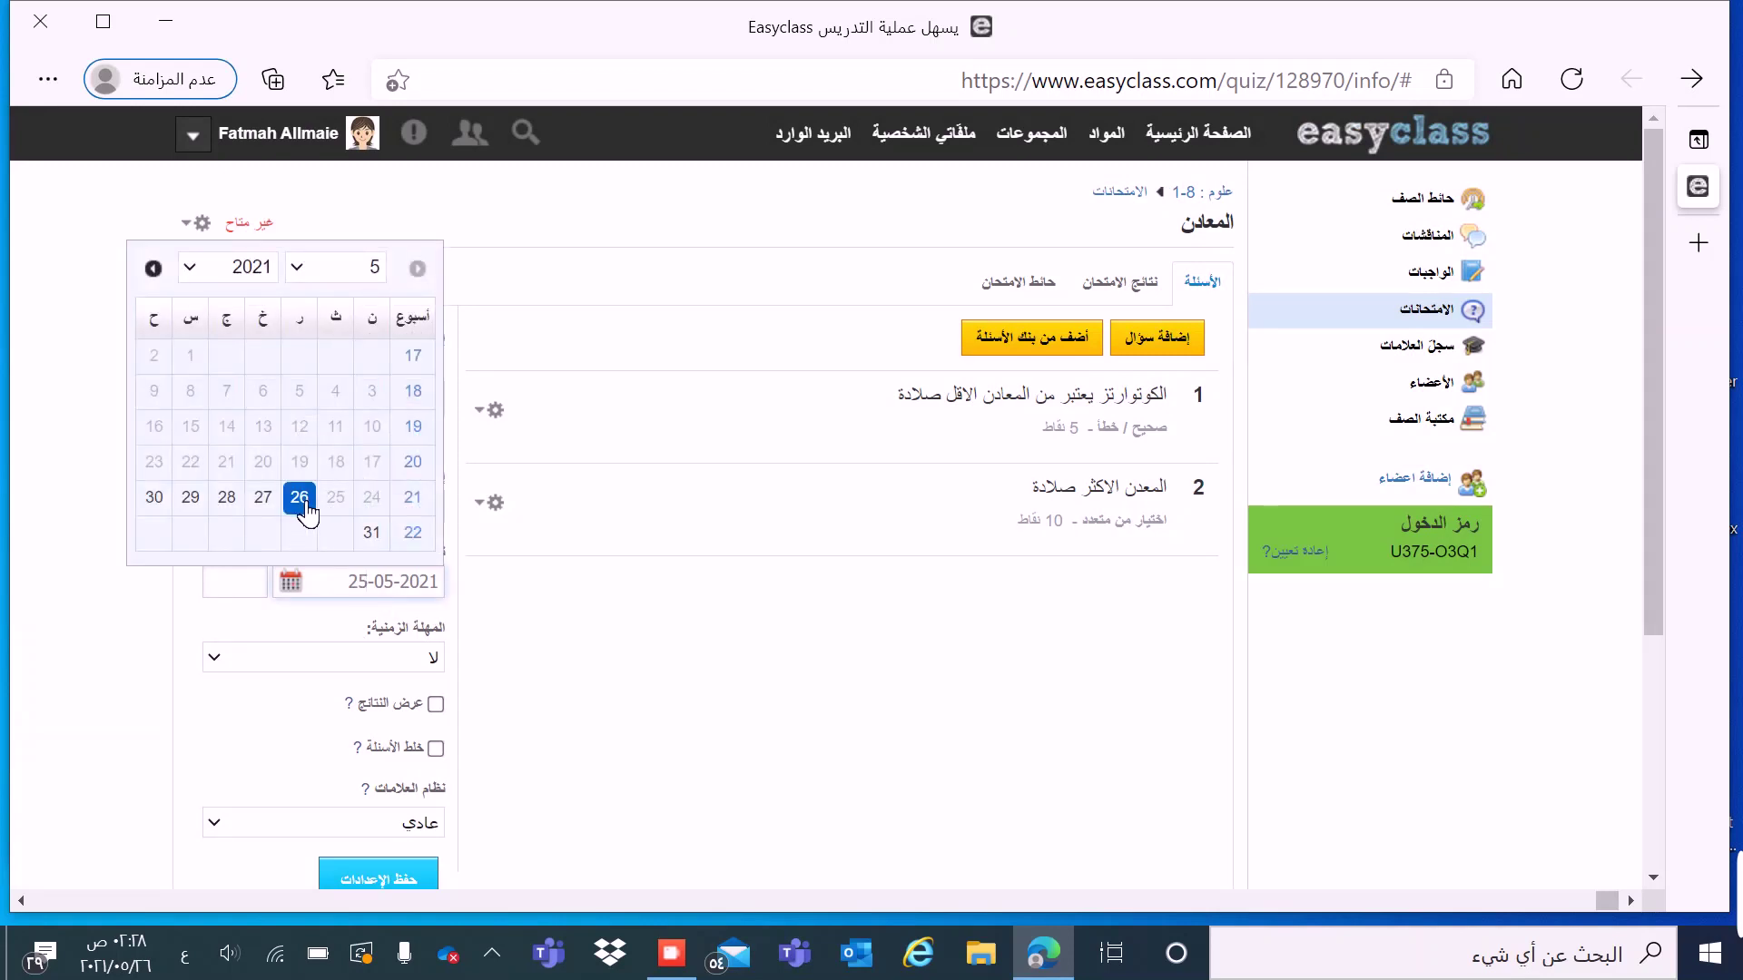
click(296, 494)
click(238, 572)
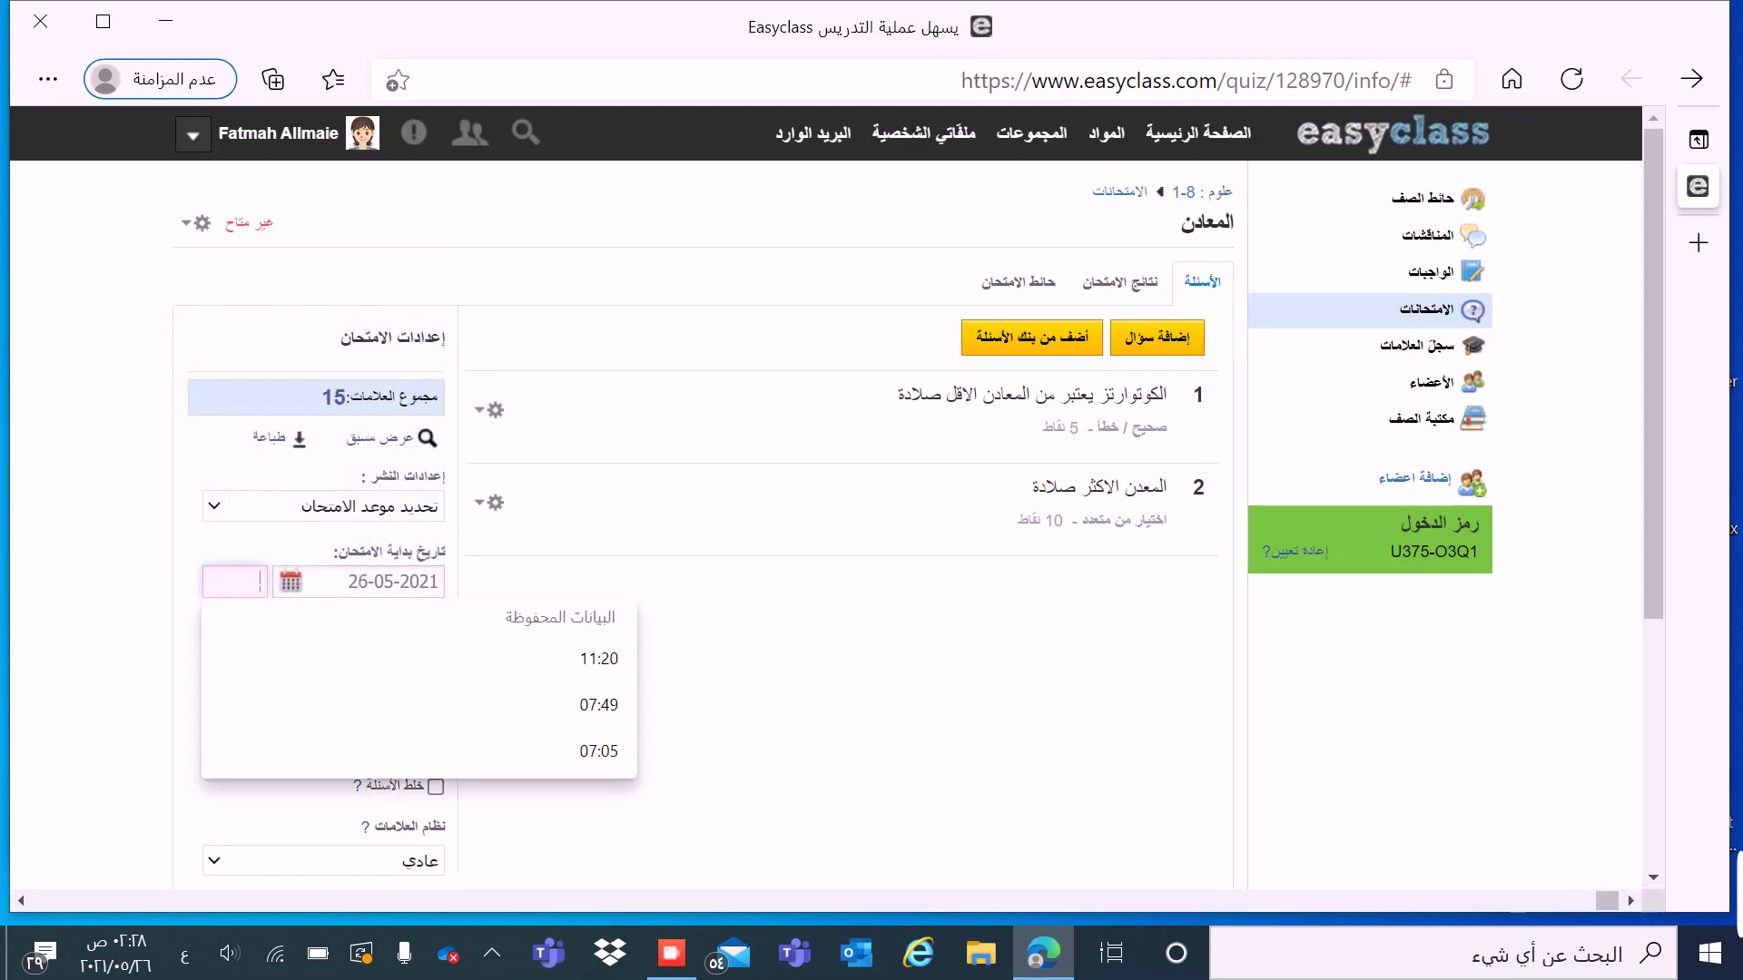
text(07:28)
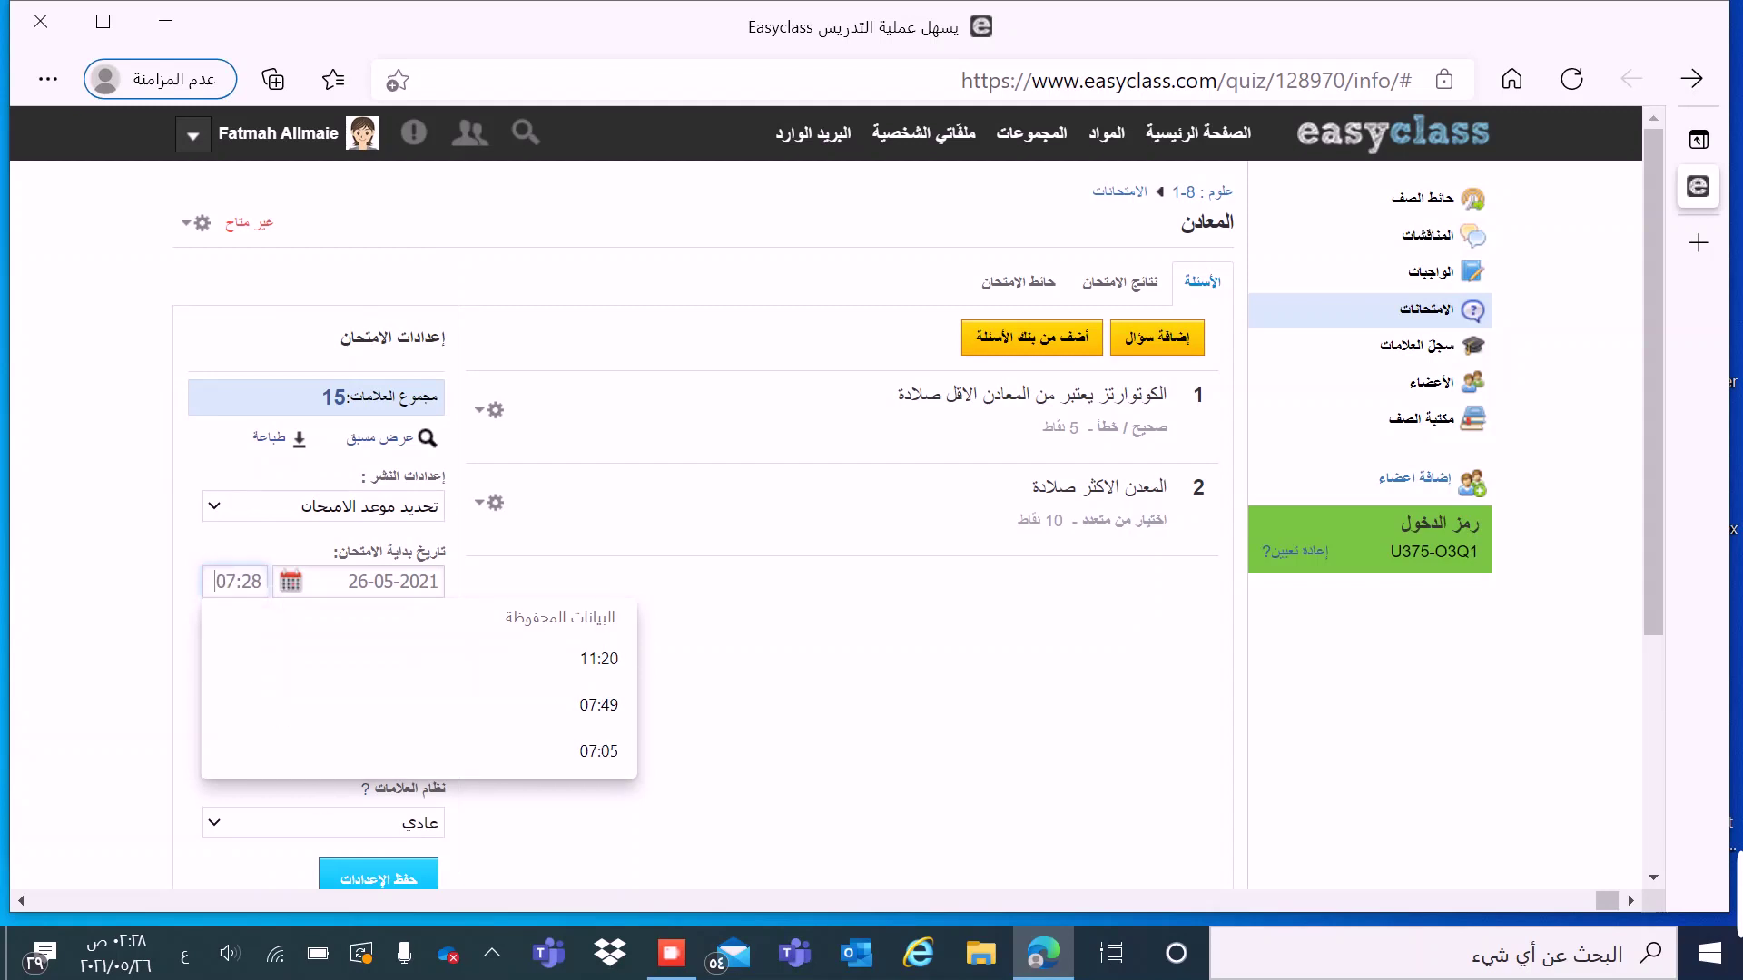
key(Escape)
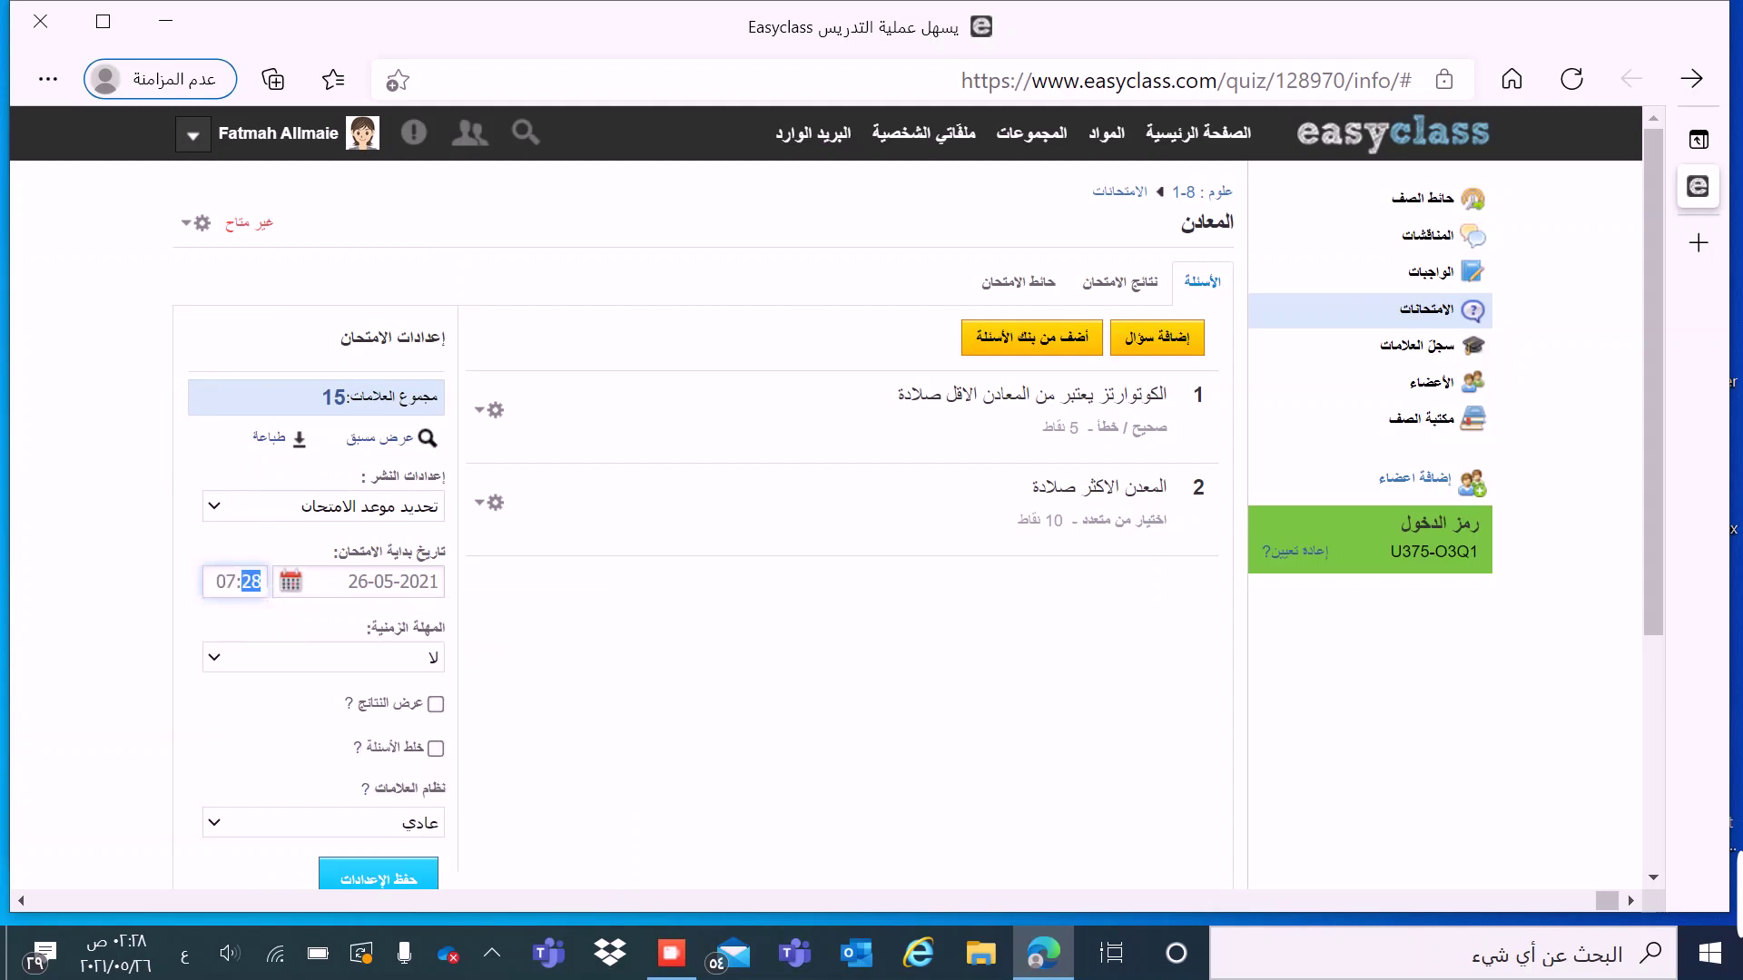
Step: Enable the exam's time limit and set it to 10 minutes
click(404, 685)
click(400, 668)
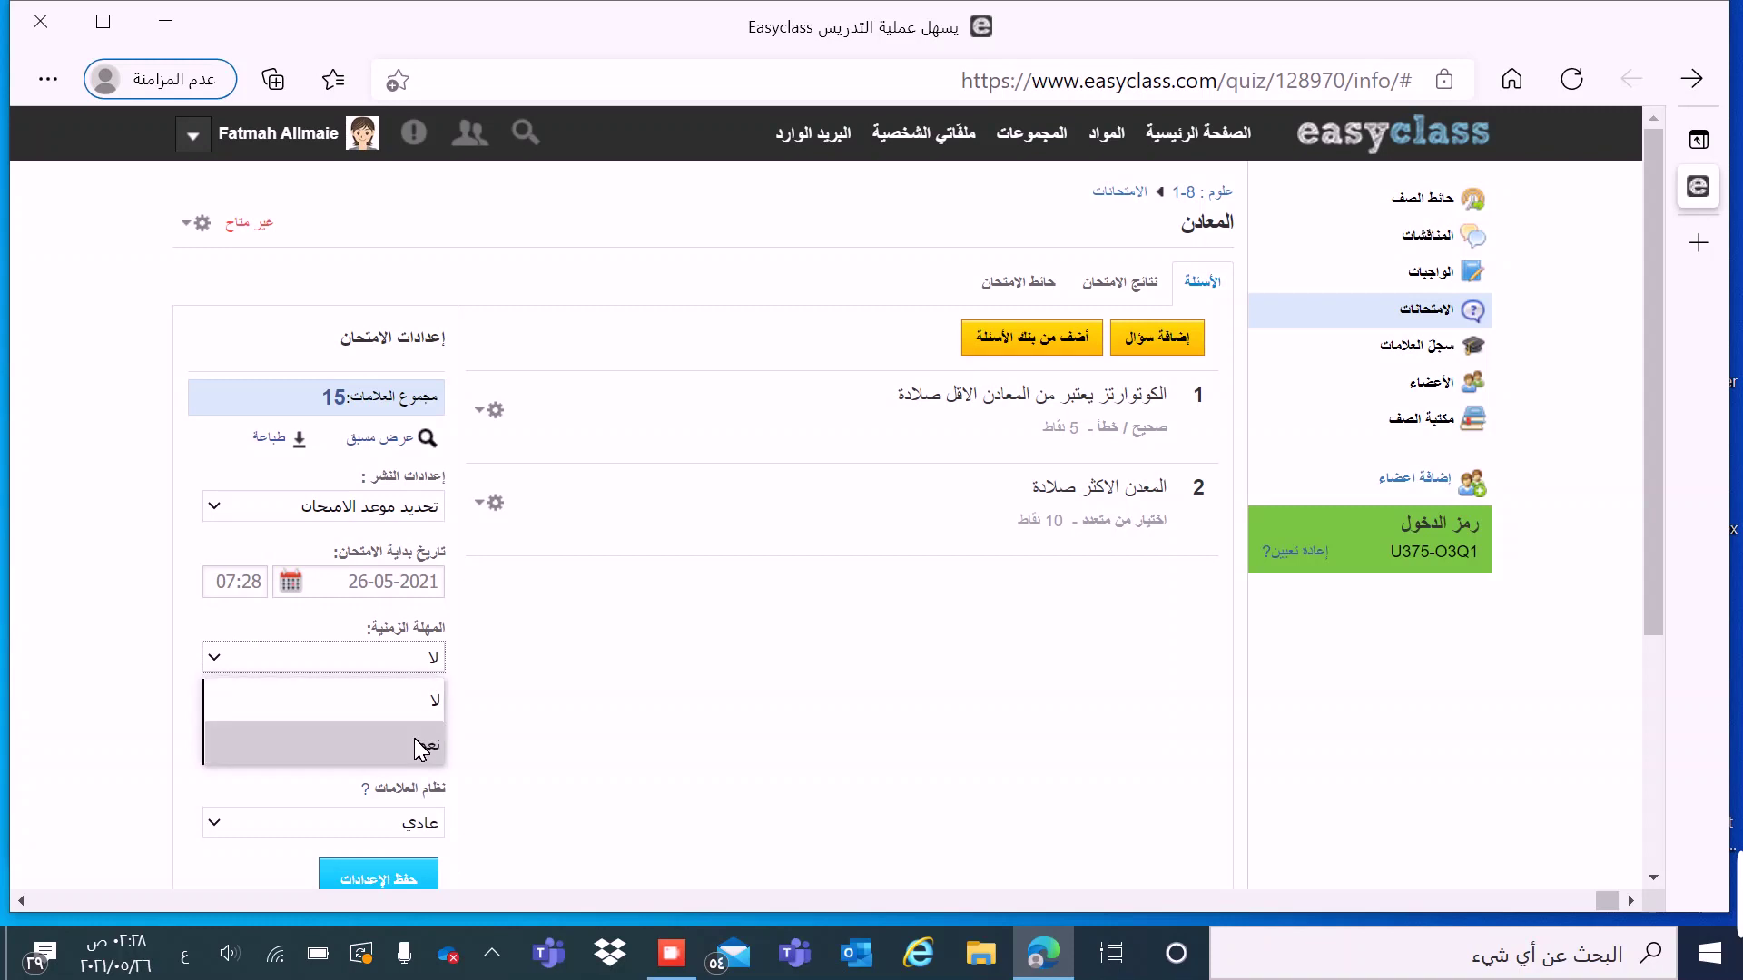
click(419, 746)
click(400, 693)
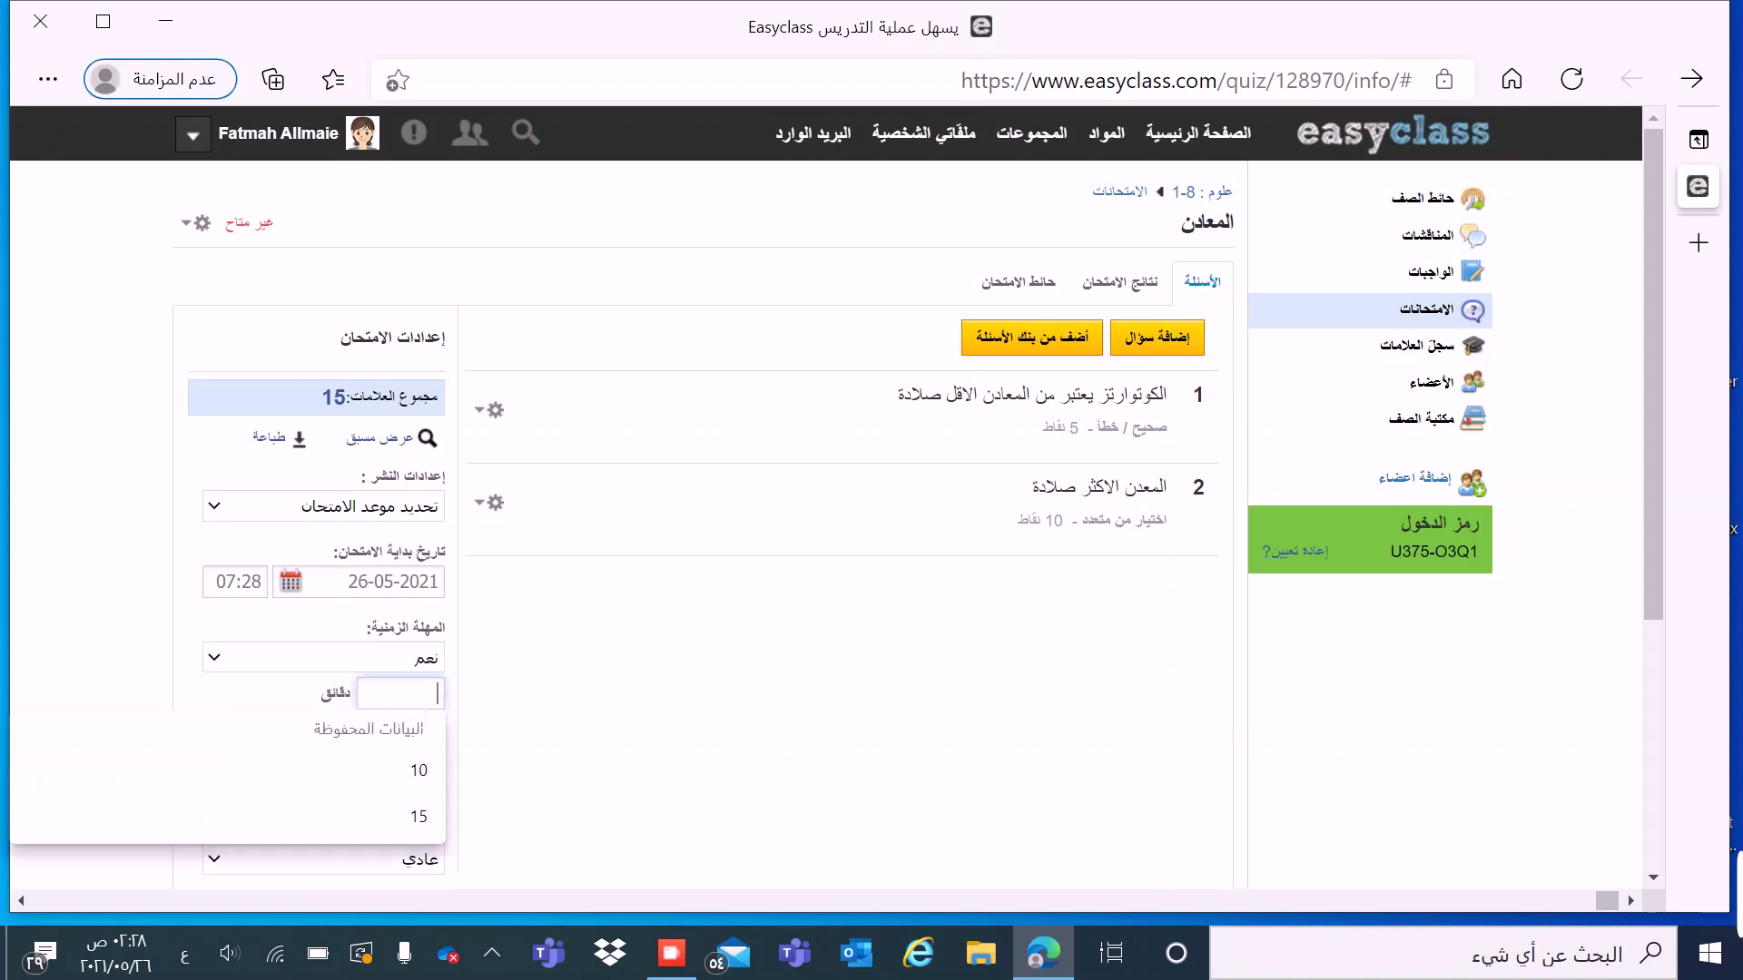
text(10)
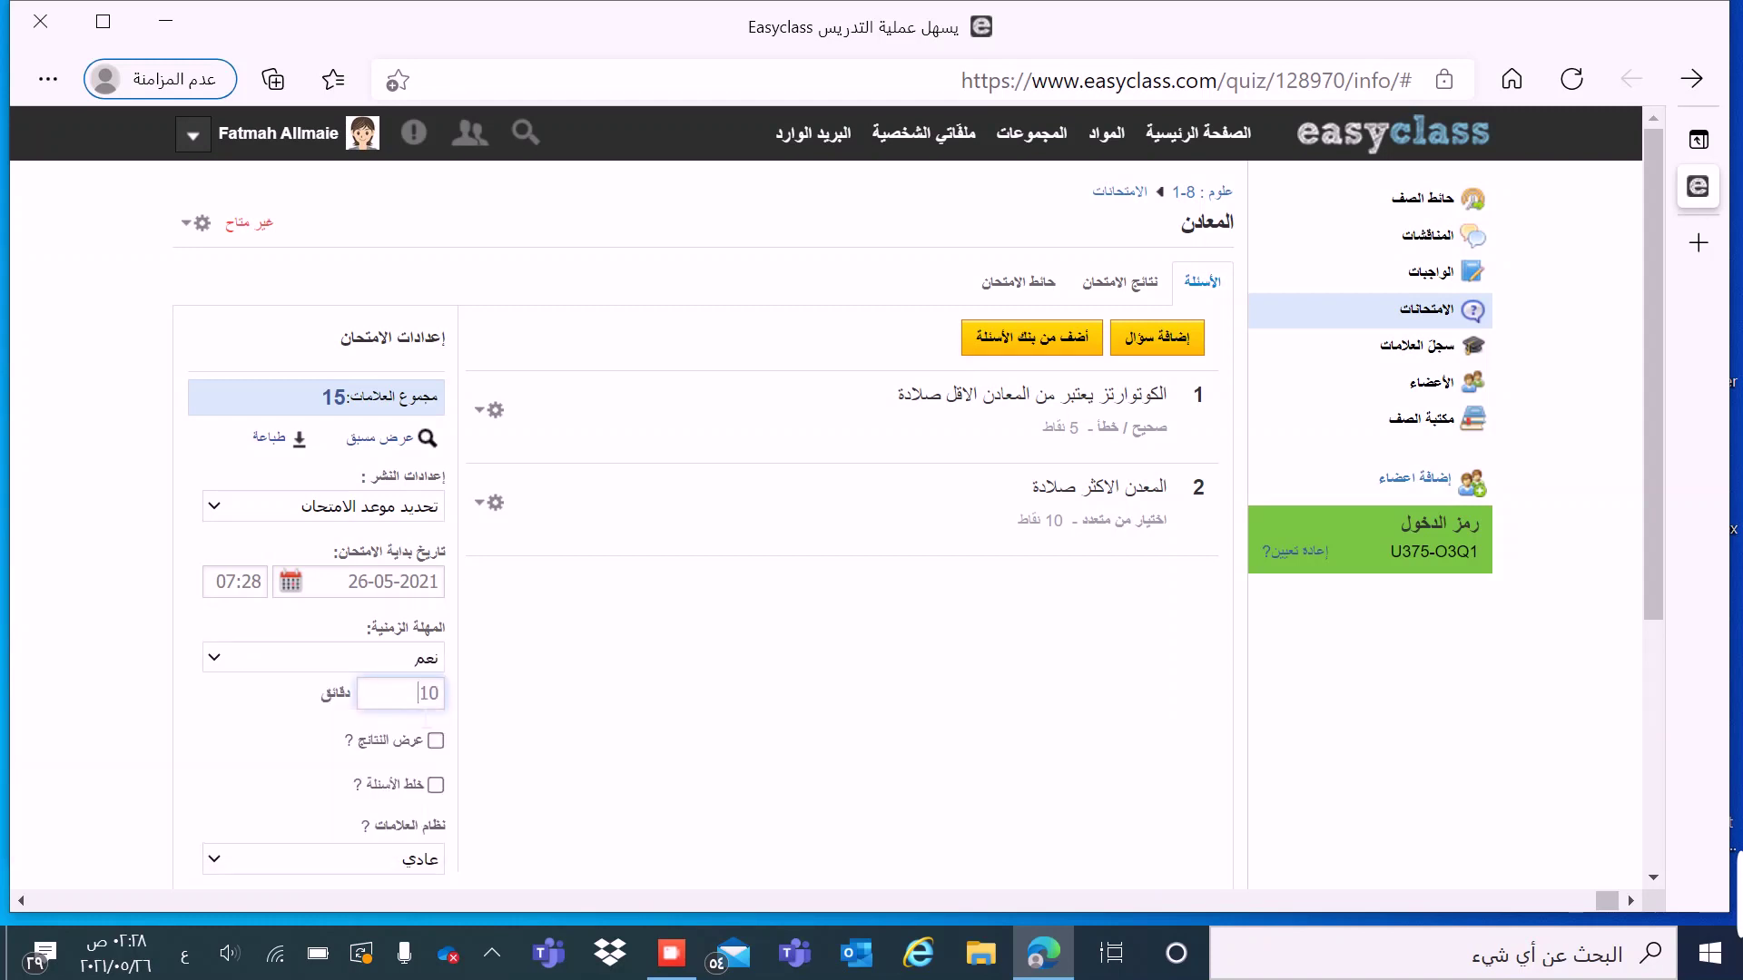
Step: Enable showing the results (عرض النتائج), showing the correct choices (اظهار الخيارات الصحيحة) and shuffling the questions (خلط الأسئلة)
click(437, 741)
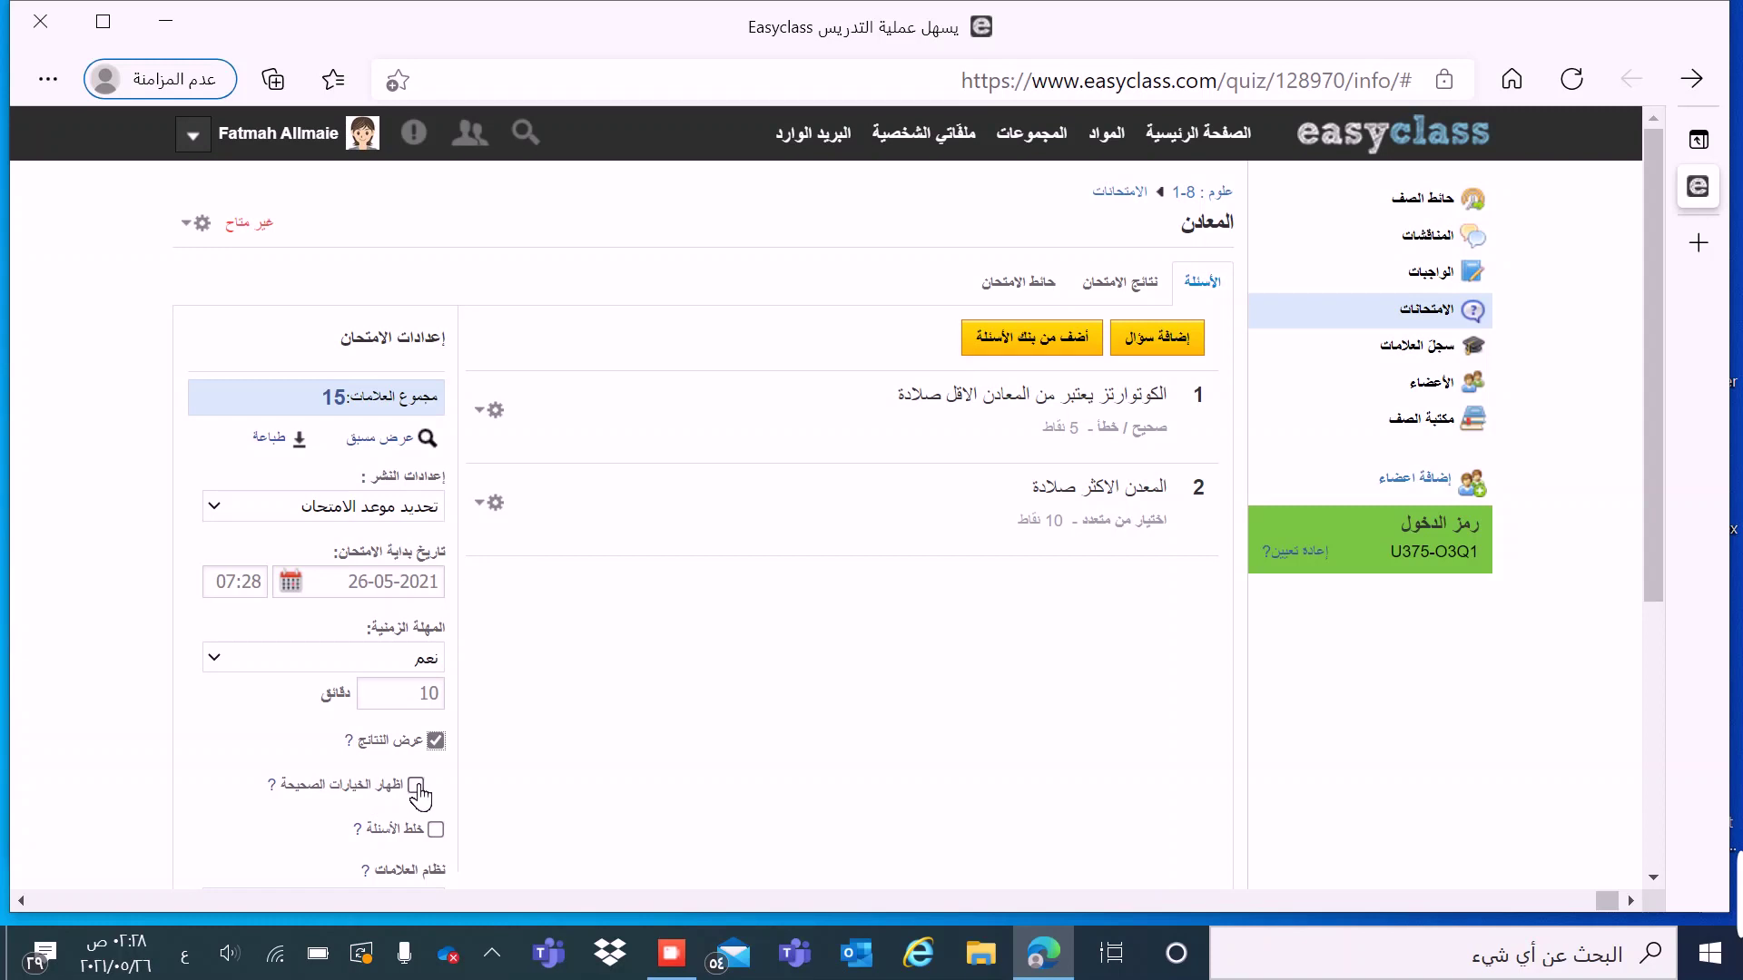
click(417, 785)
click(437, 831)
Step: Choose "عادي" as the marking system and save the exam settings
scroll(1652, 590, down, 2)
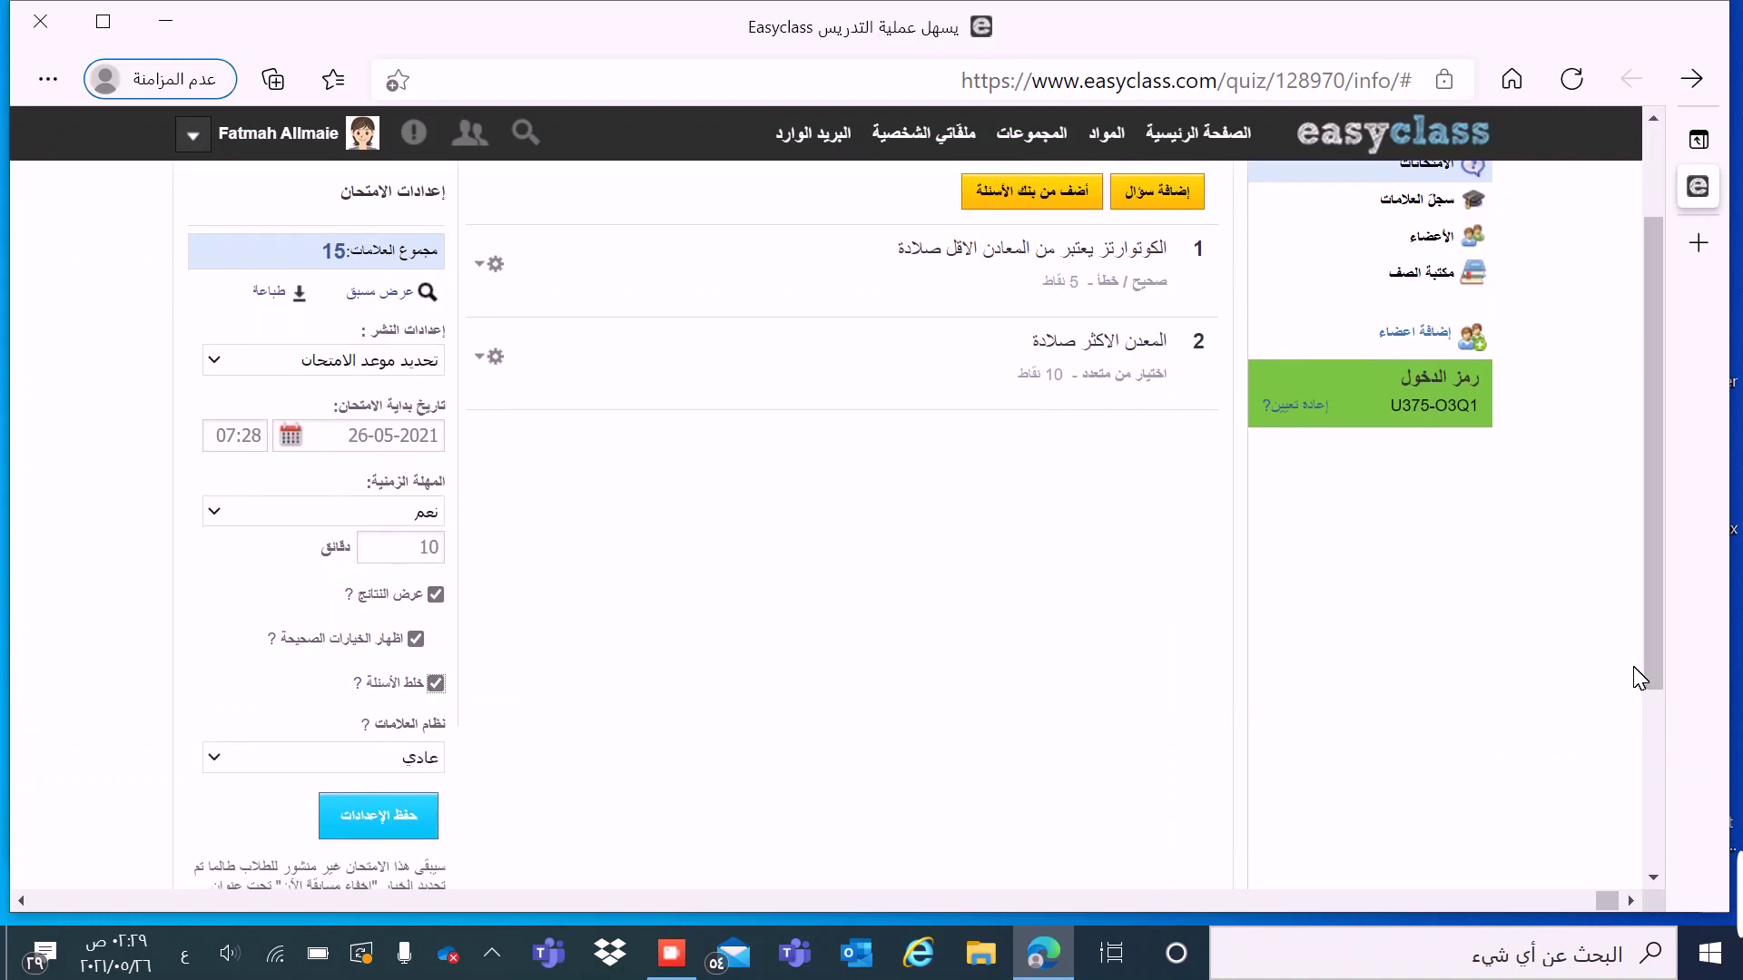
click(406, 760)
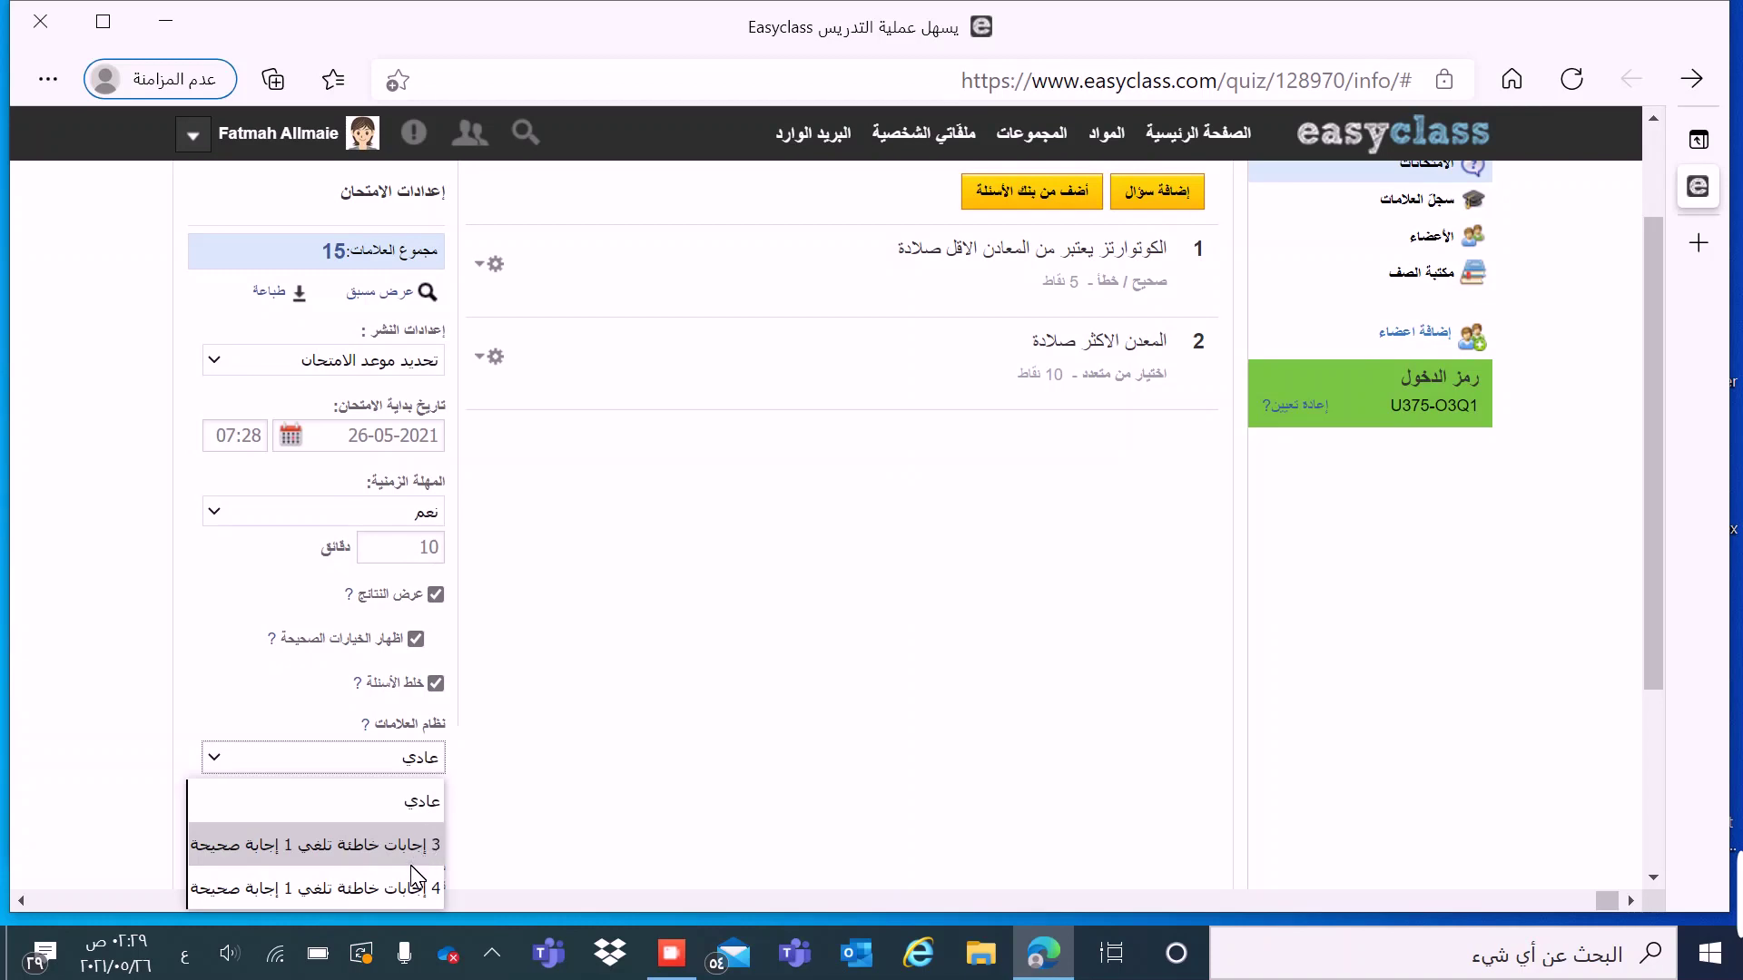
click(413, 801)
click(421, 820)
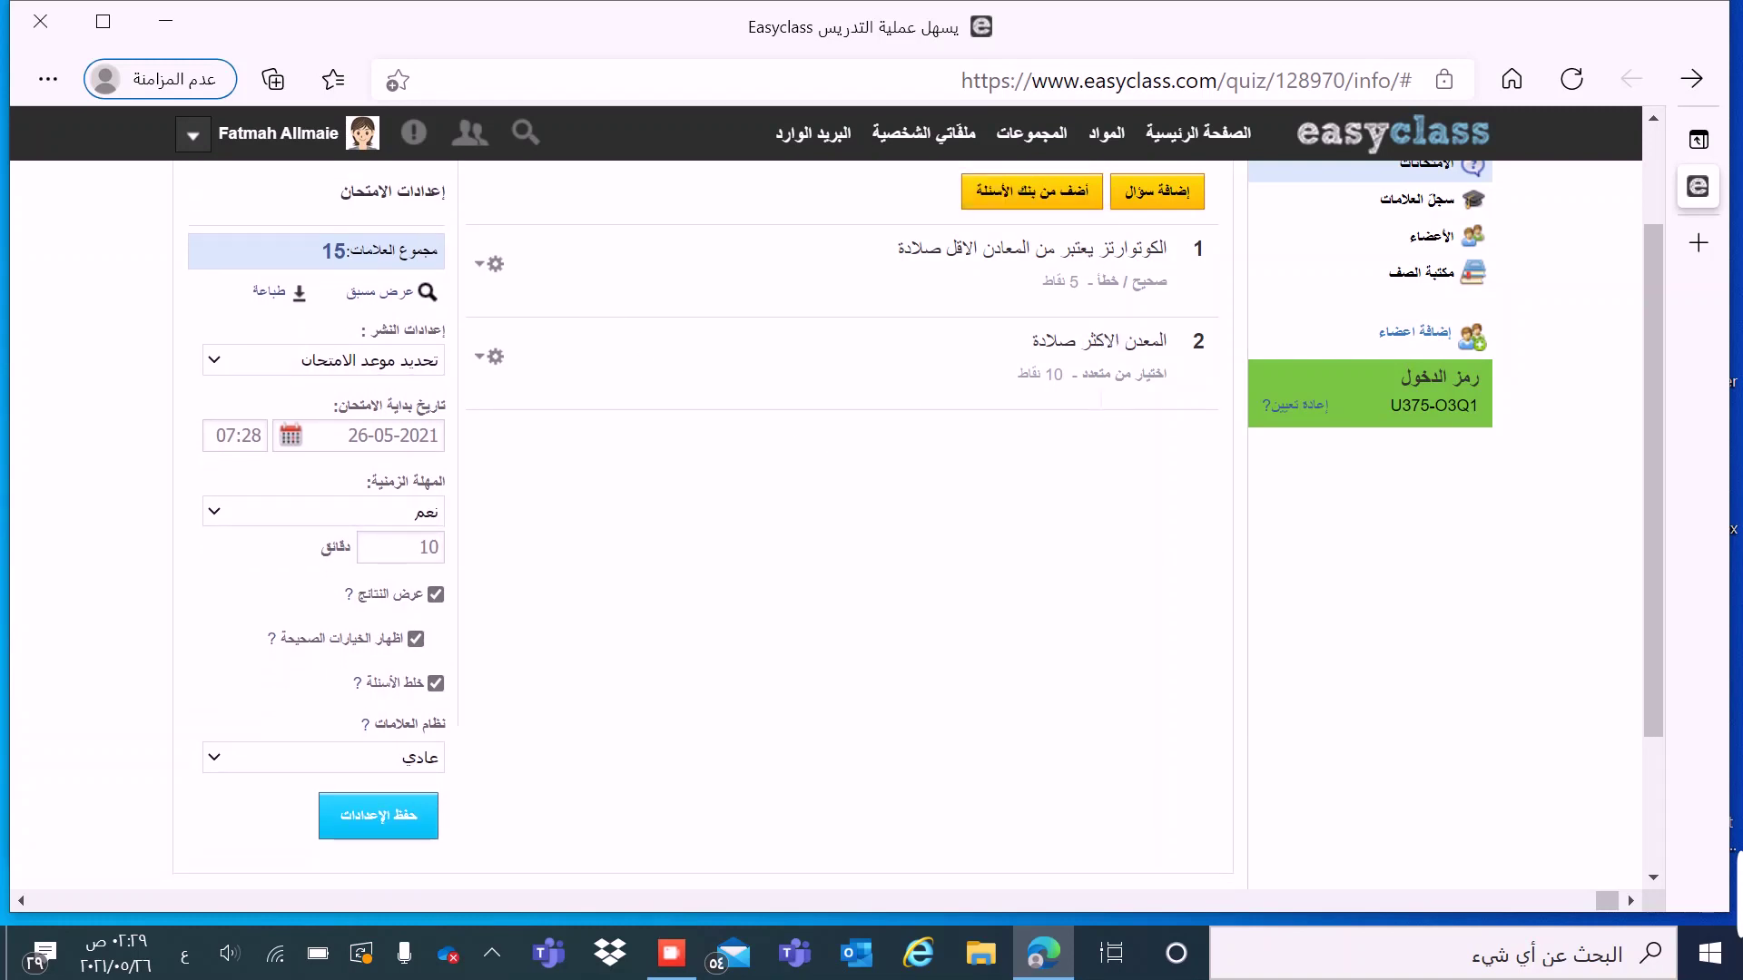
Step: Edit the second question, "المعدن الاكثر صلادة", setting its points to 5, and save it
click(496, 361)
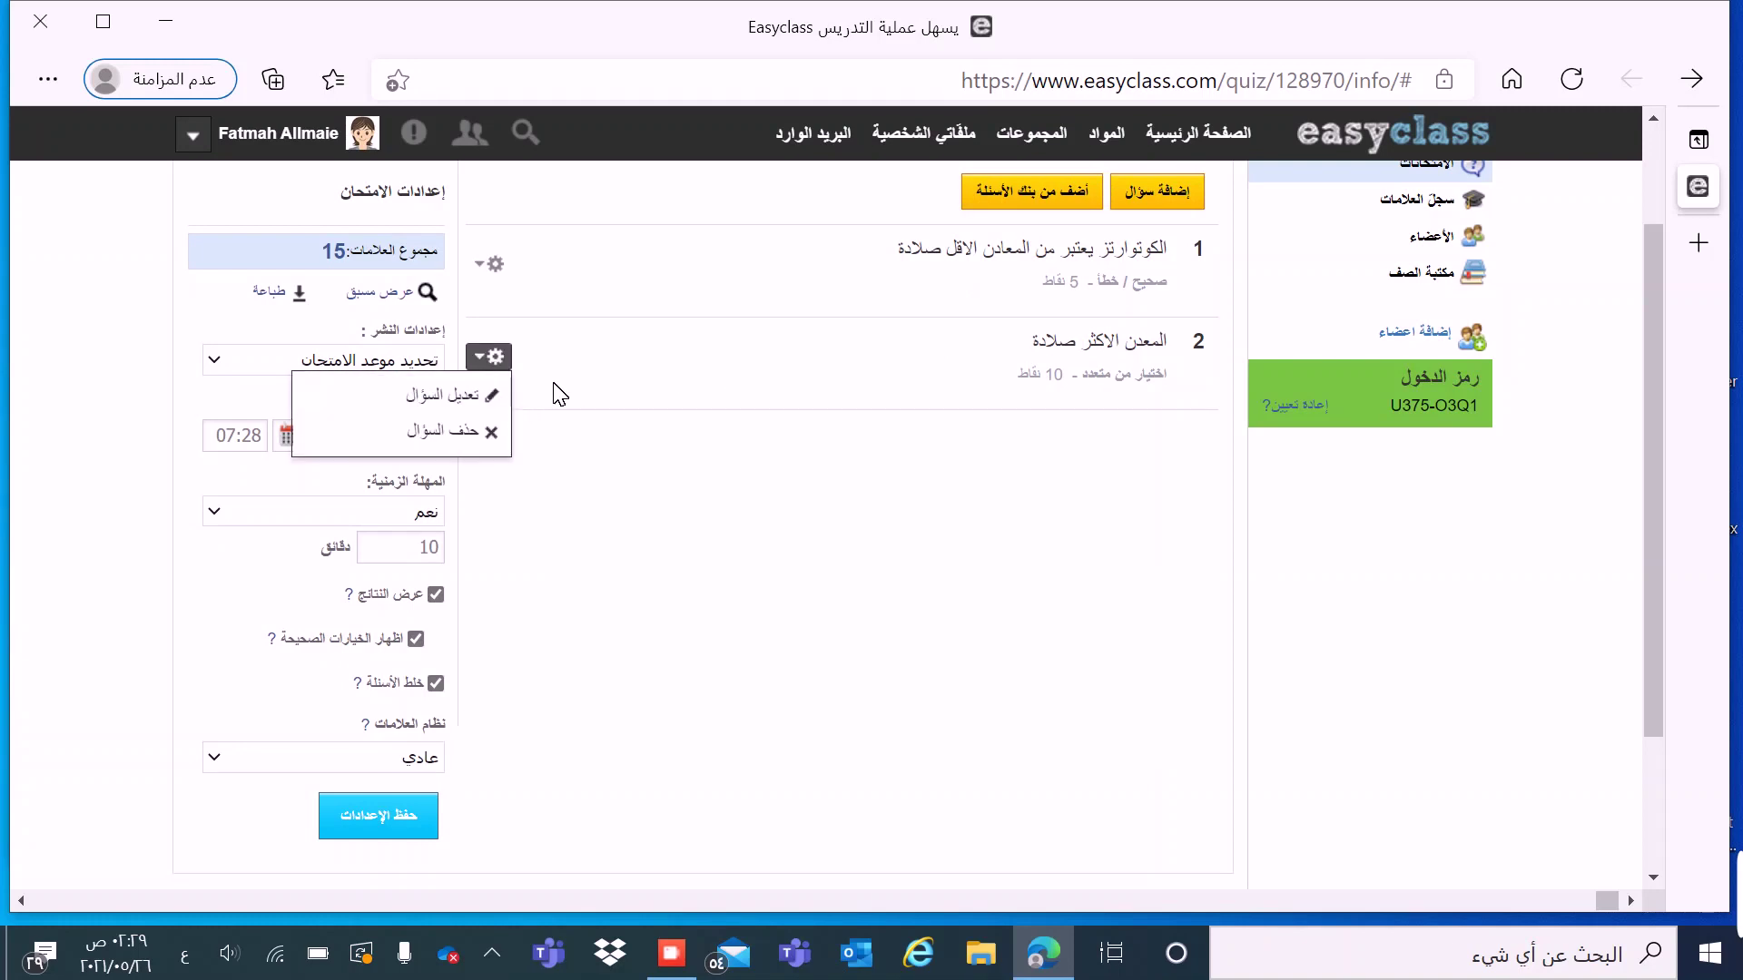
click(454, 396)
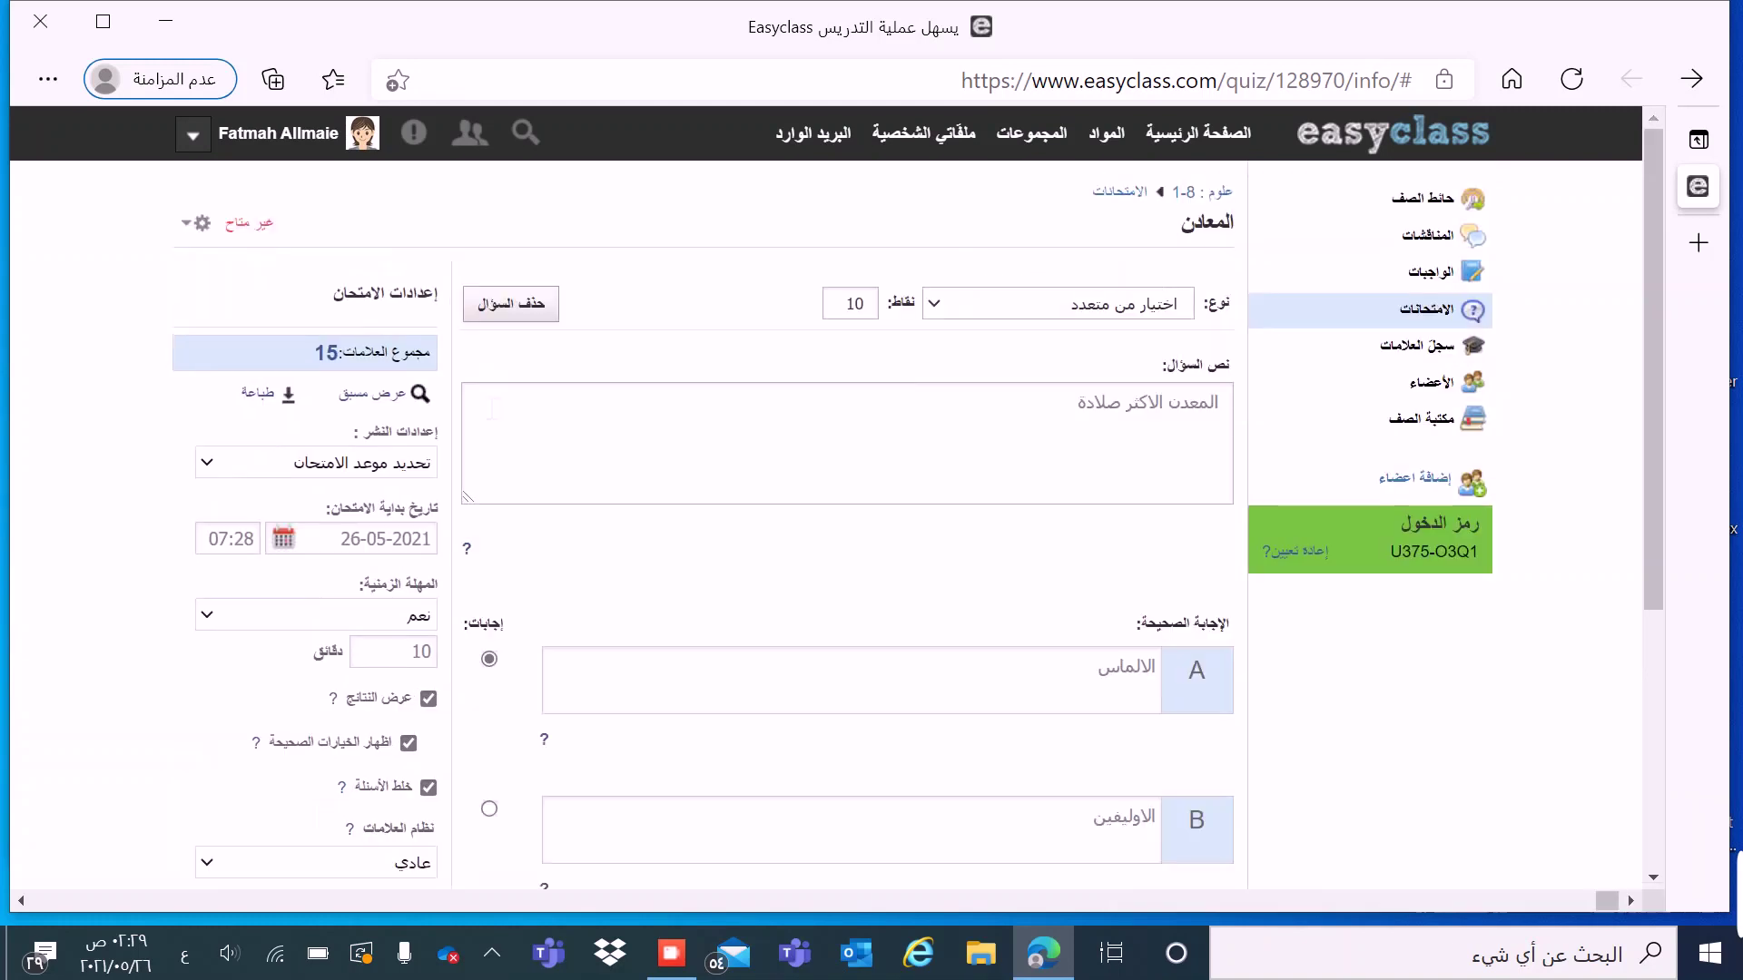
click(877, 329)
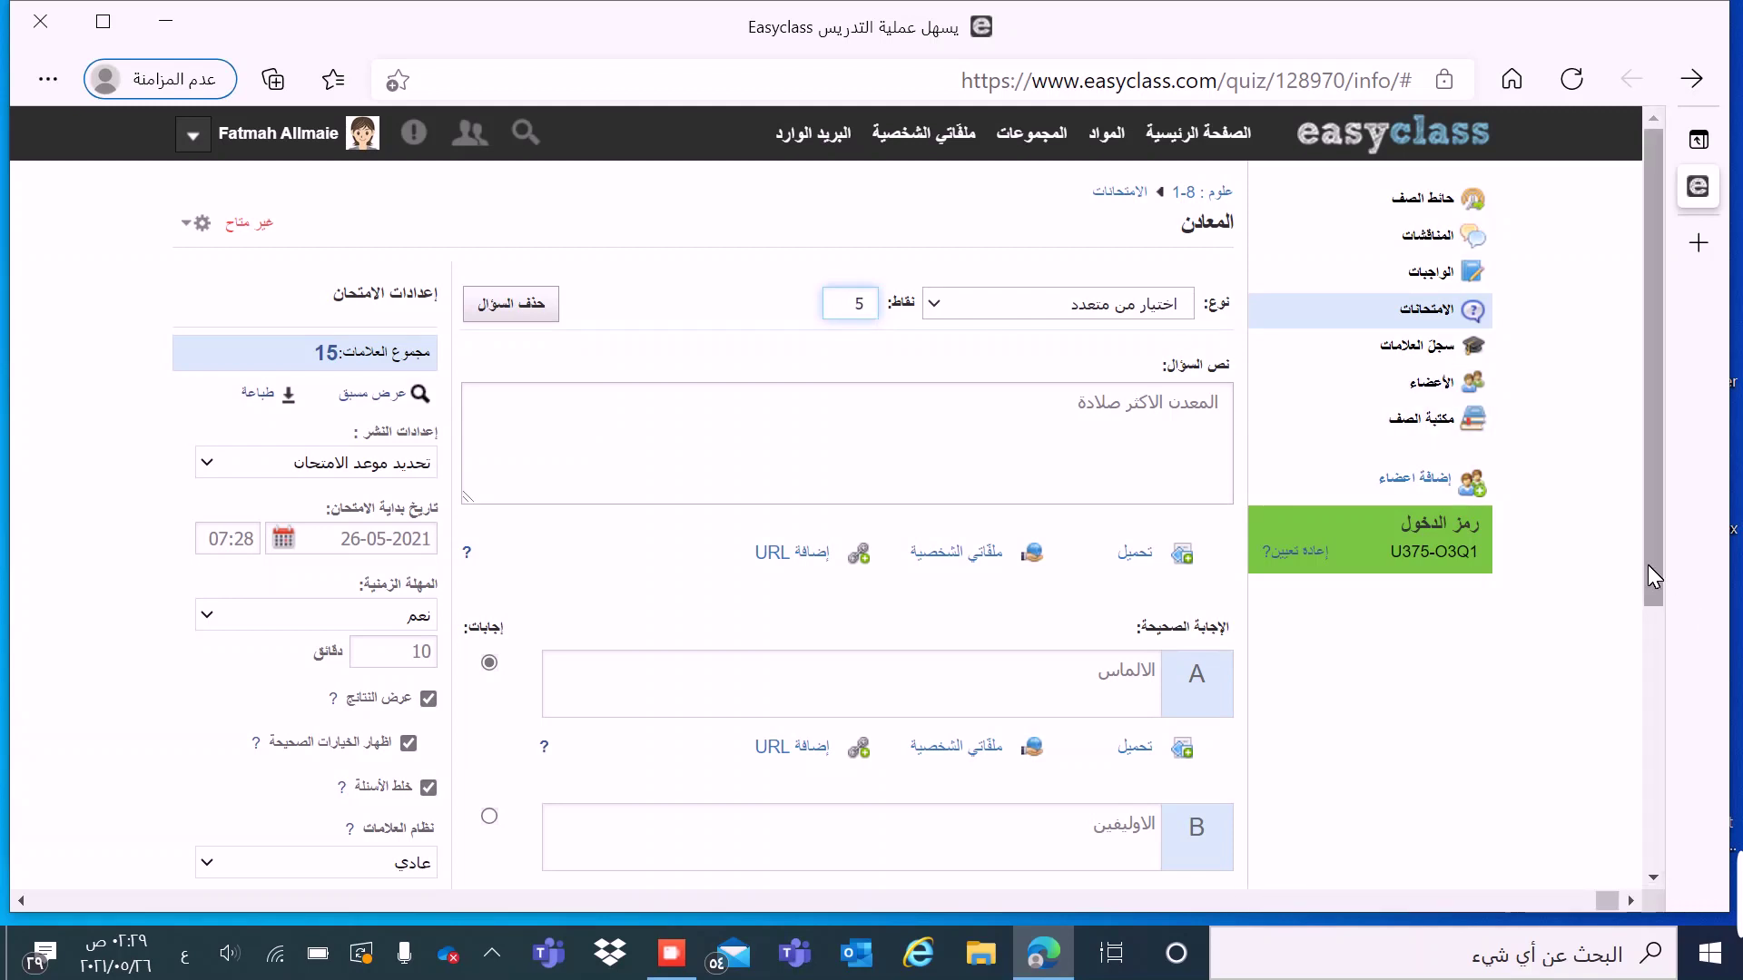
drag(1660, 599, 1658, 752)
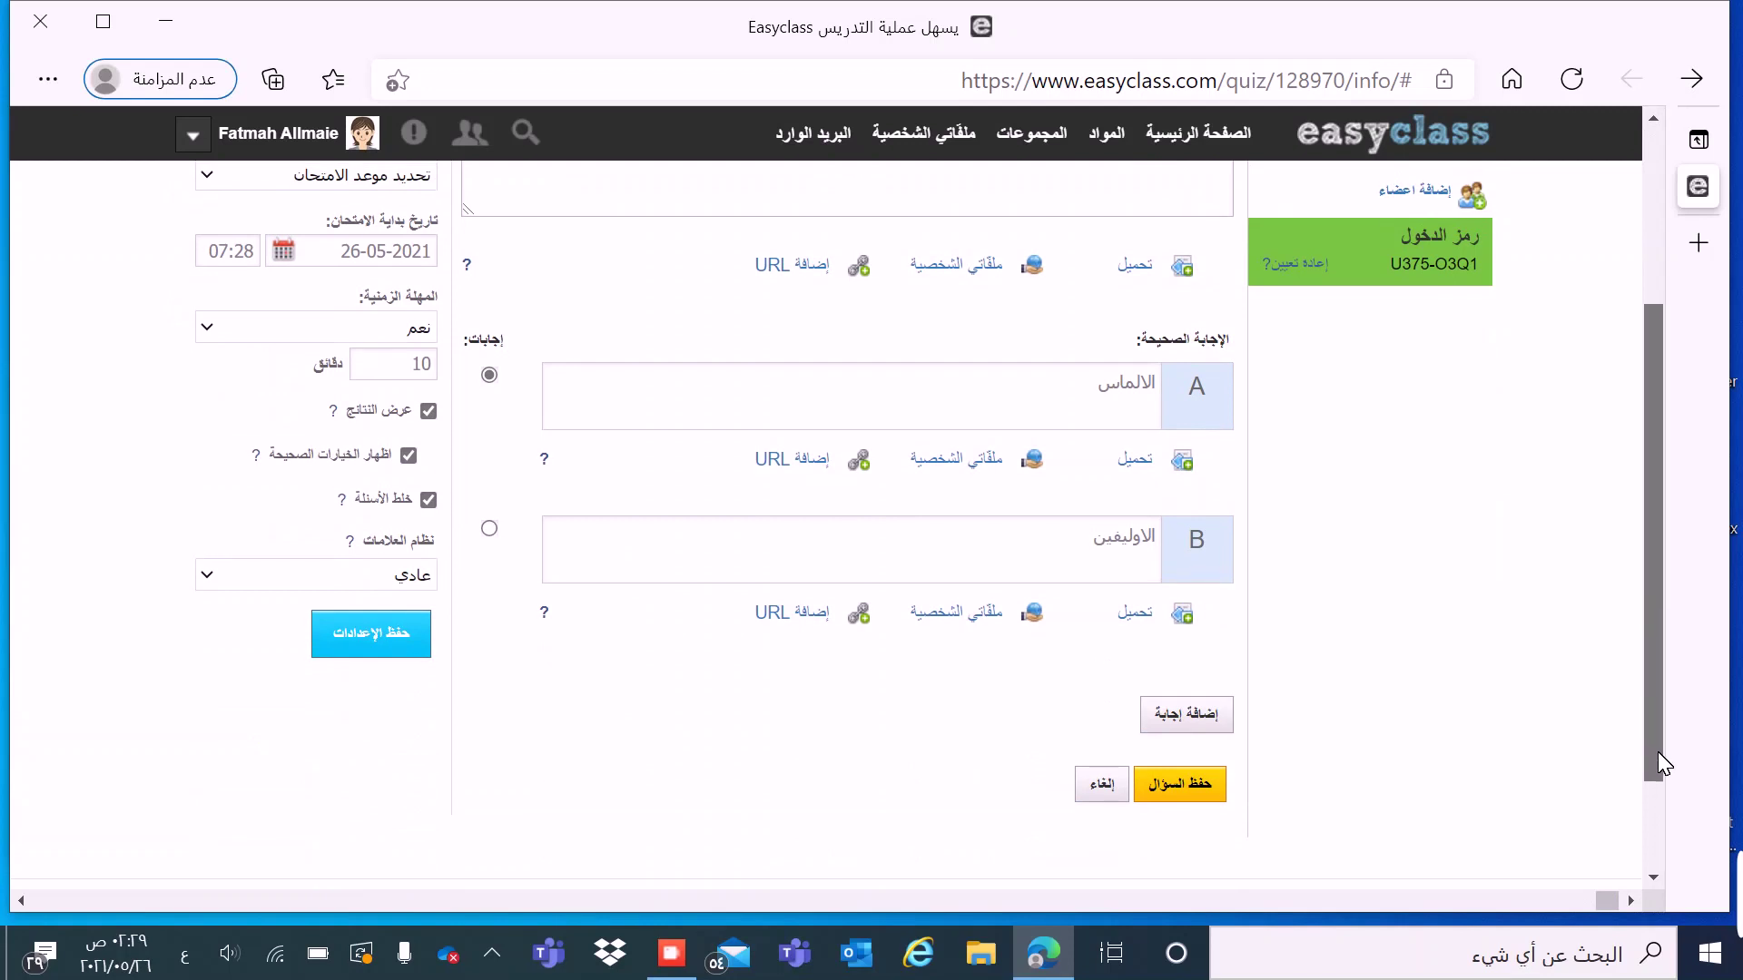
click(1212, 791)
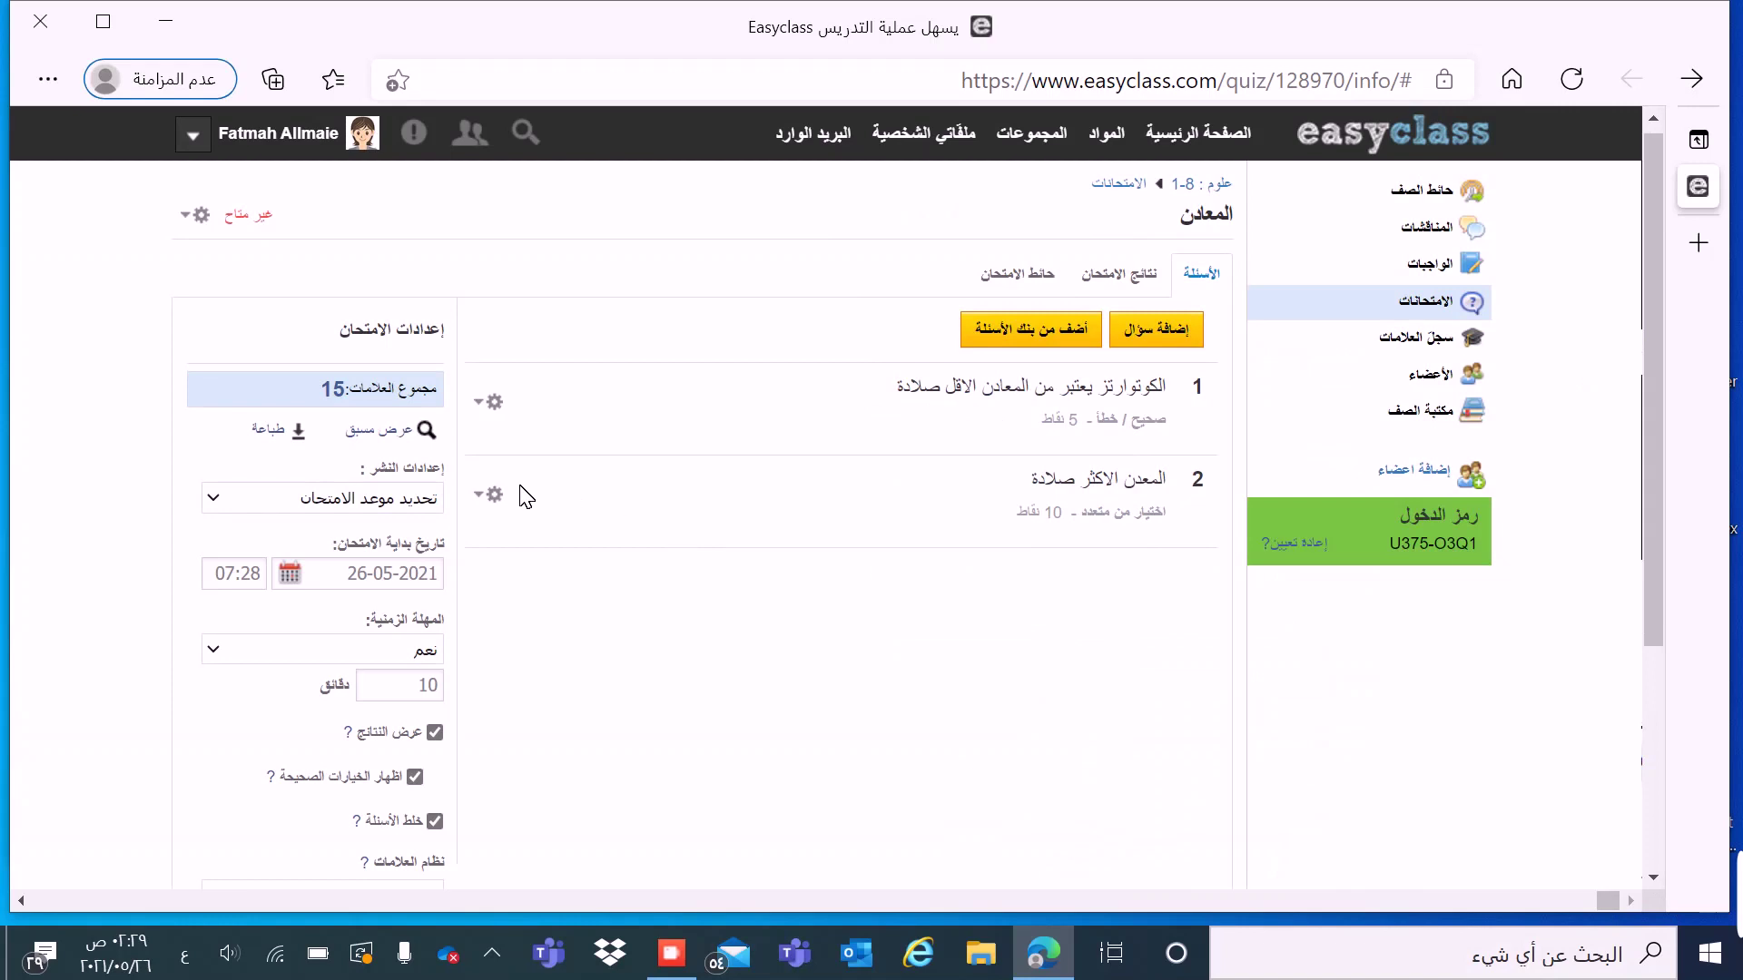
Step: Reopen the second question for editing and save it again with 5 points
click(494, 494)
click(505, 541)
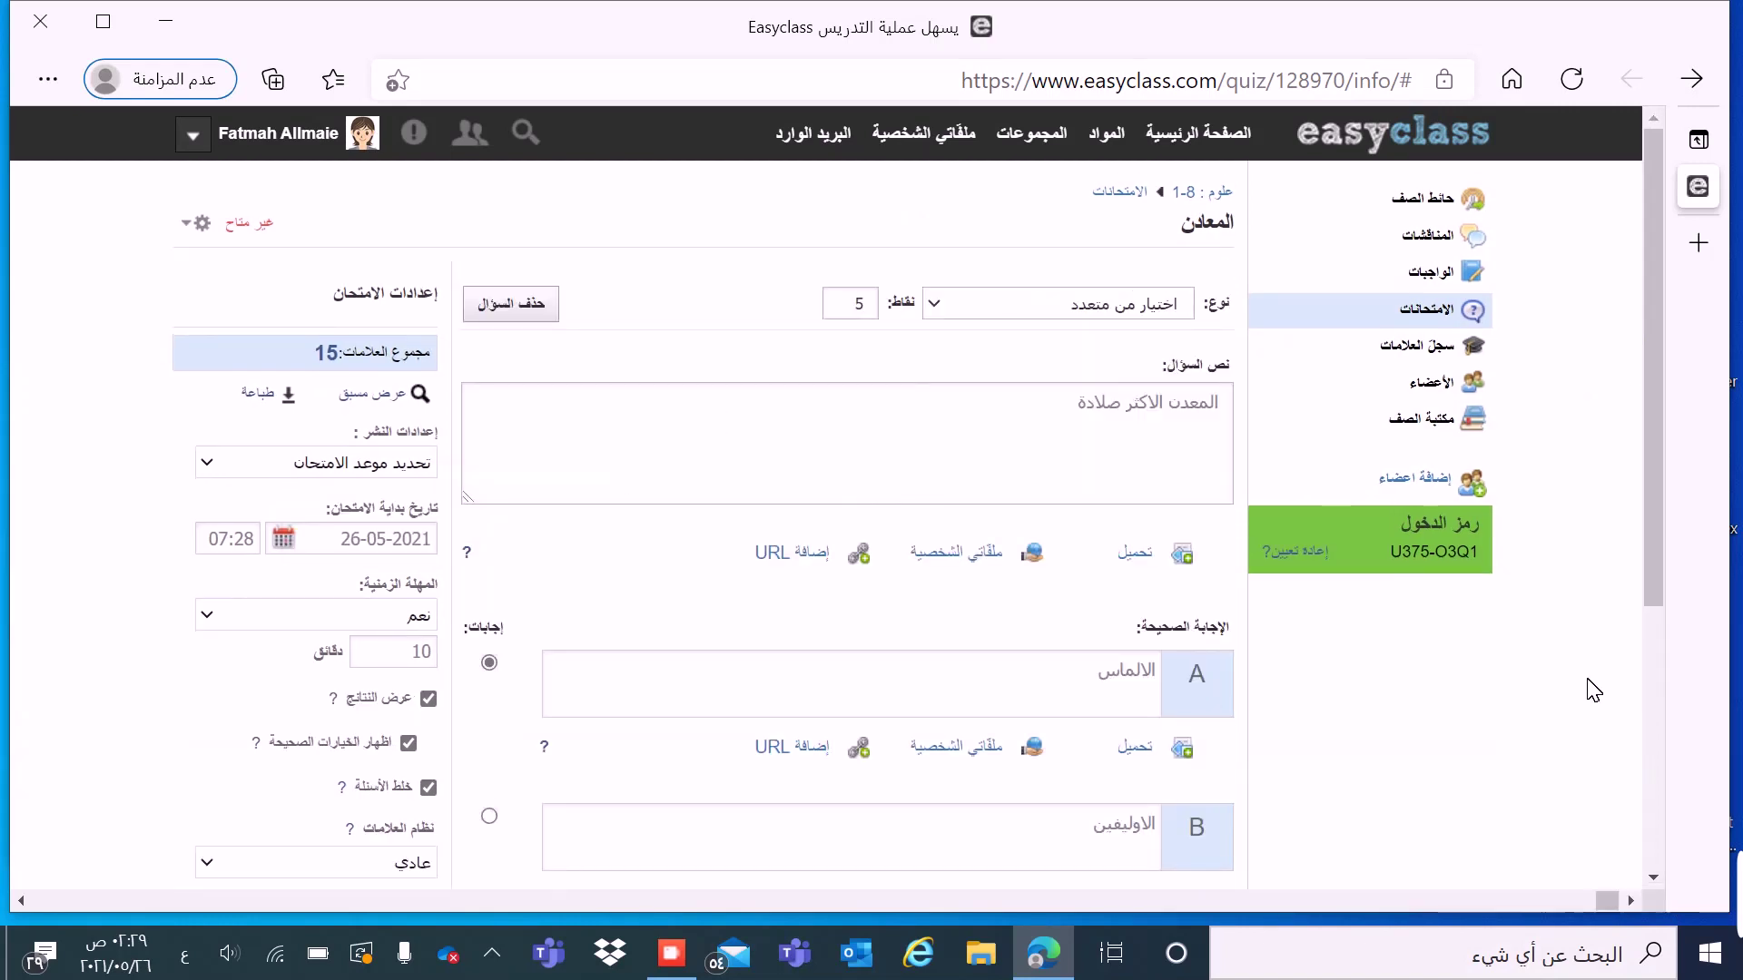
drag(1646, 624, 1645, 754)
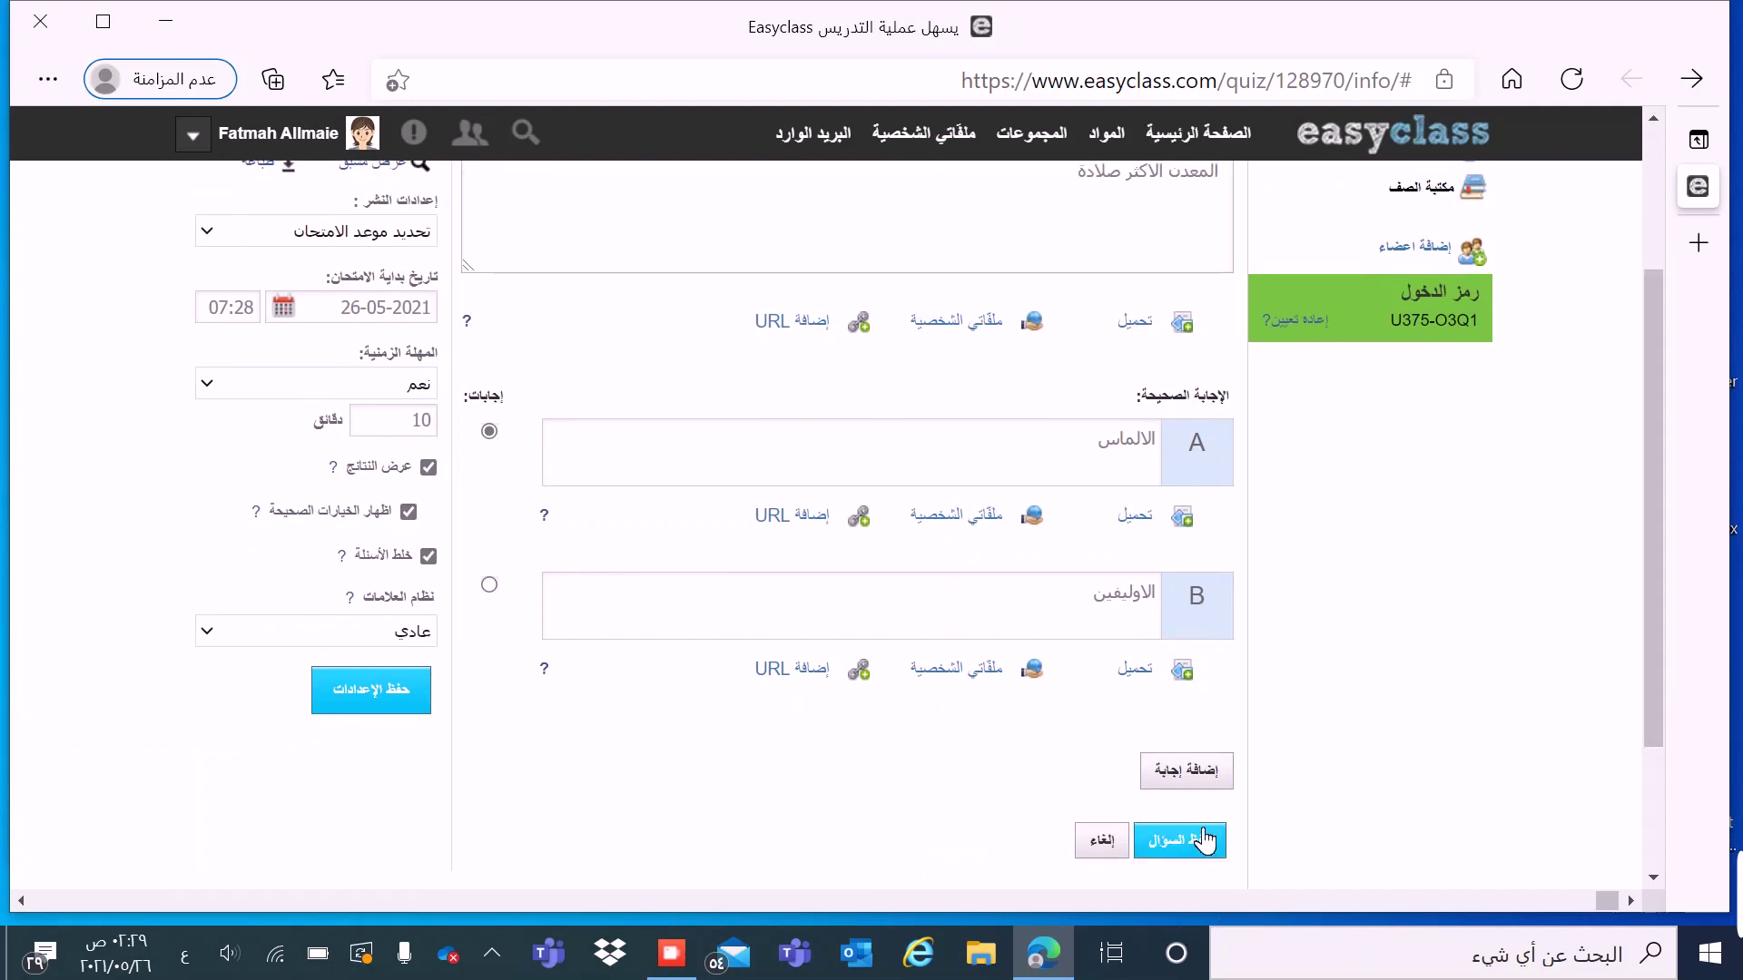
click(1205, 841)
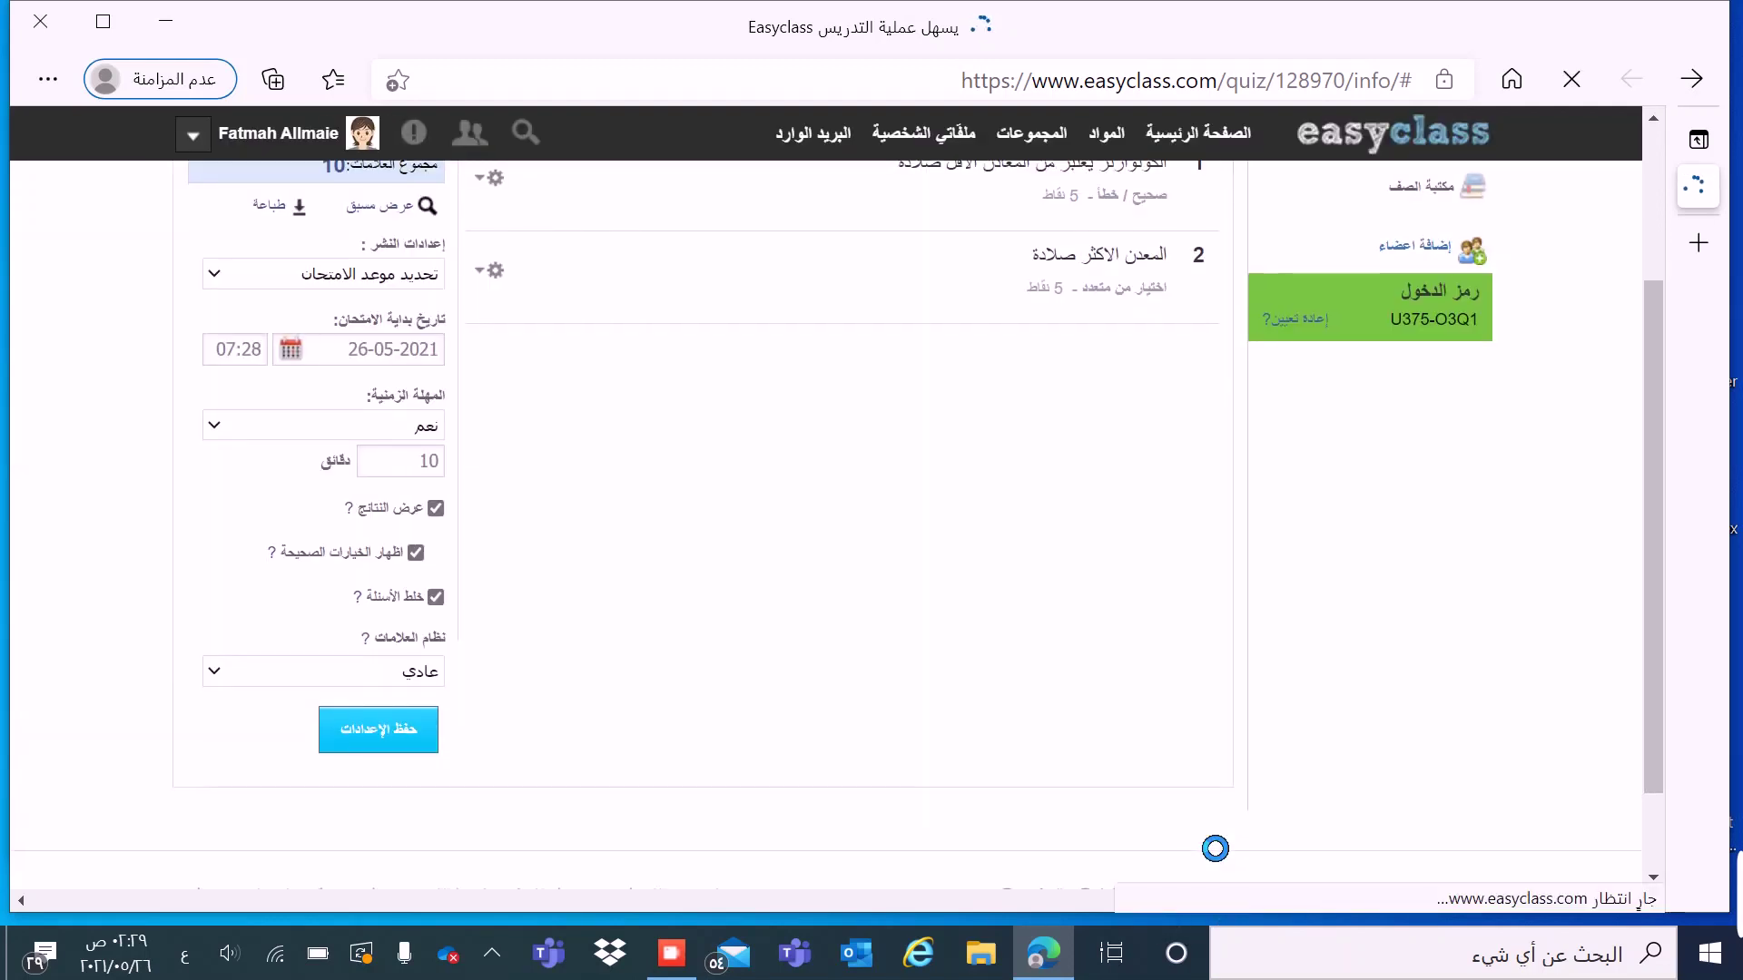
drag(1662, 799, 1663, 646)
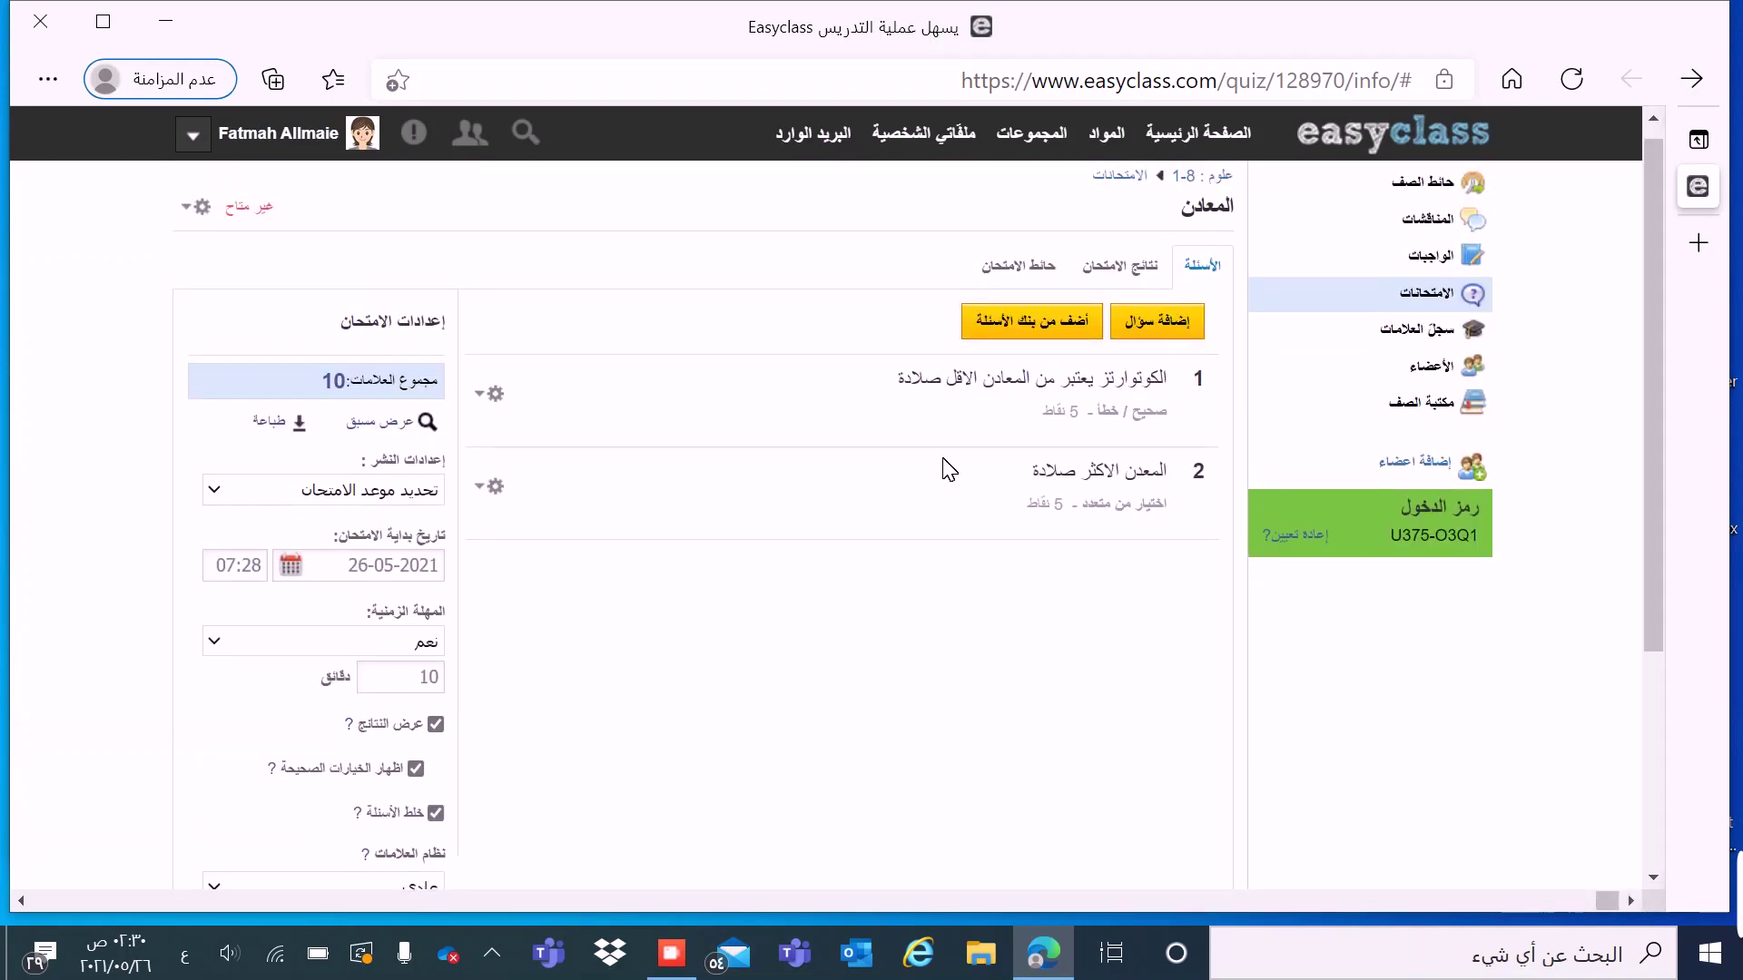